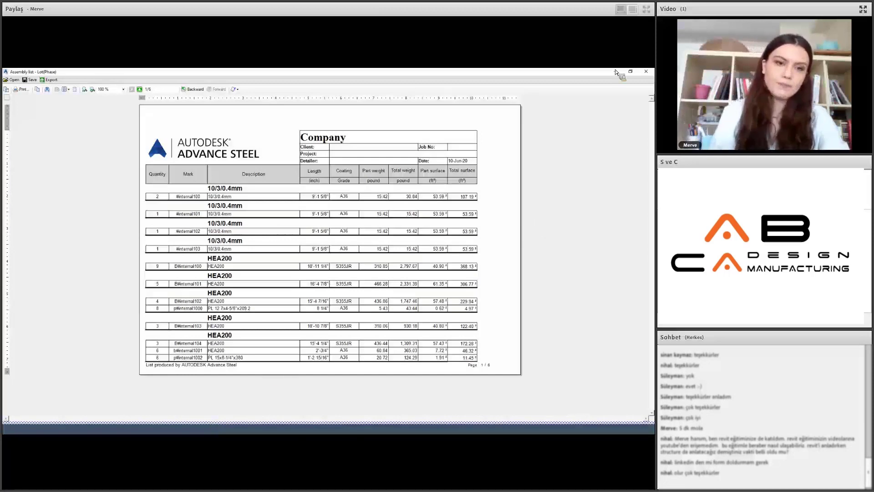
# - Put away the assembly list report and its Excel copy, and check the length unit in the Advance Steel project data
pyautogui.click(636, 80)
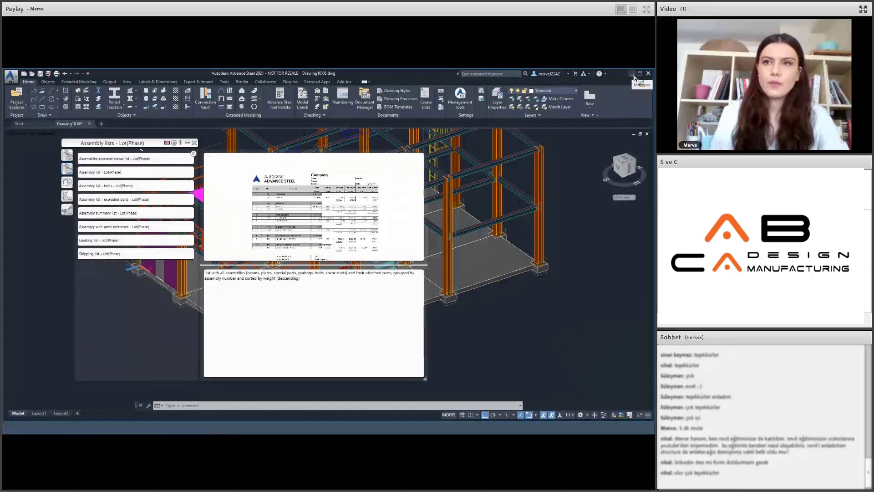
pyautogui.click(633, 75)
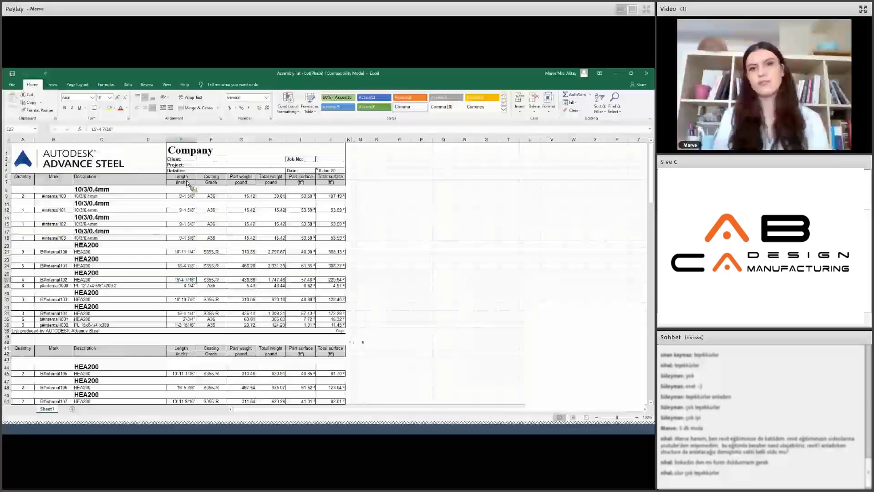
pyautogui.click(616, 73)
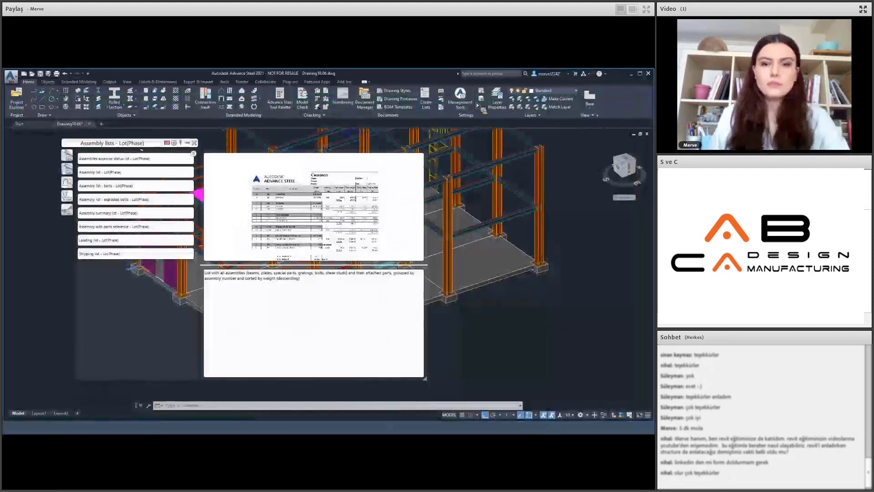
pyautogui.click(484, 90)
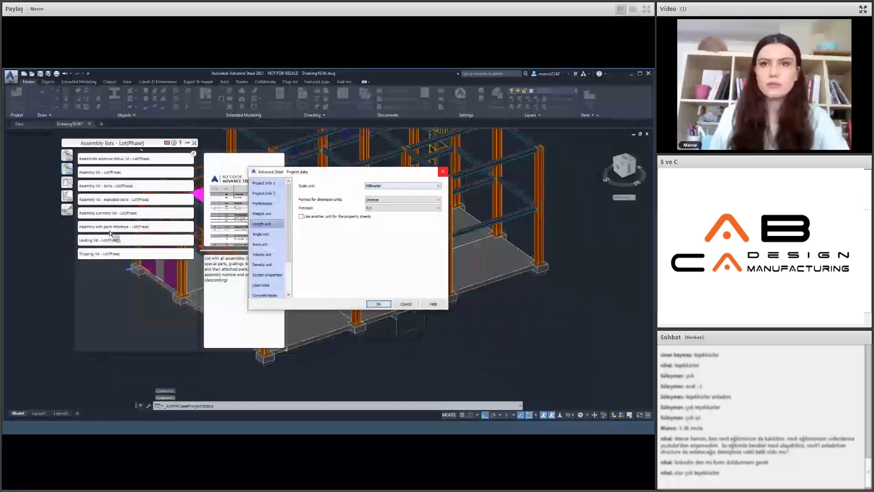
pyautogui.click(443, 171)
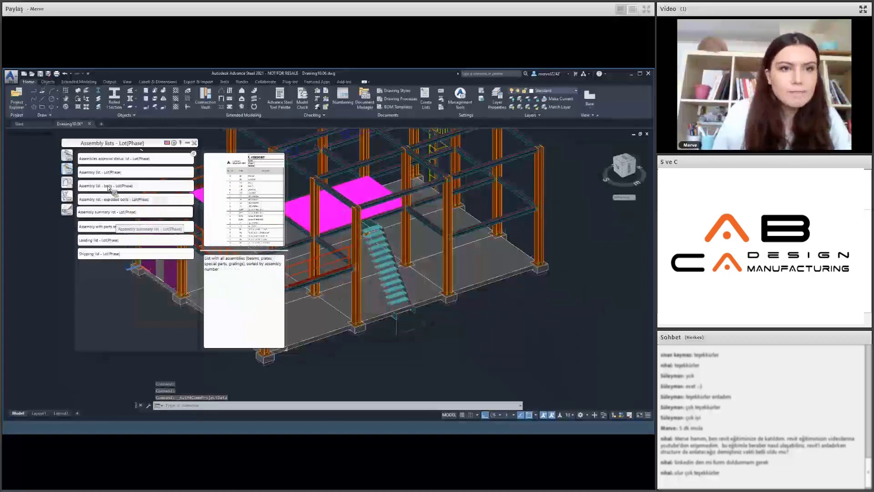
# - Generate the Anchor list from the fastener list templates
pyautogui.click(68, 183)
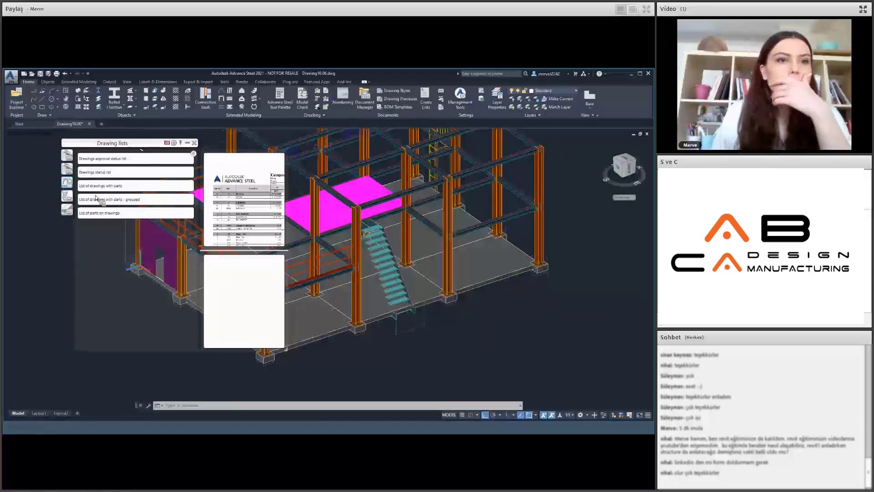
pyautogui.click(67, 195)
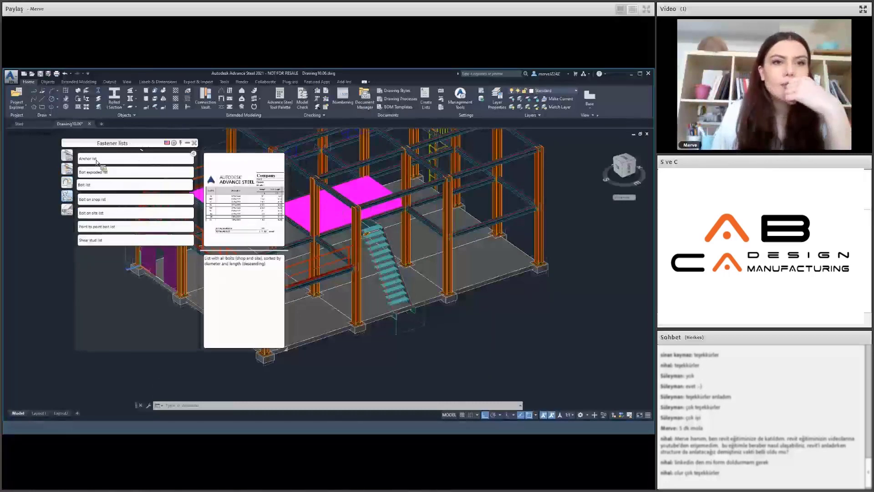
pyautogui.moveTo(97, 162)
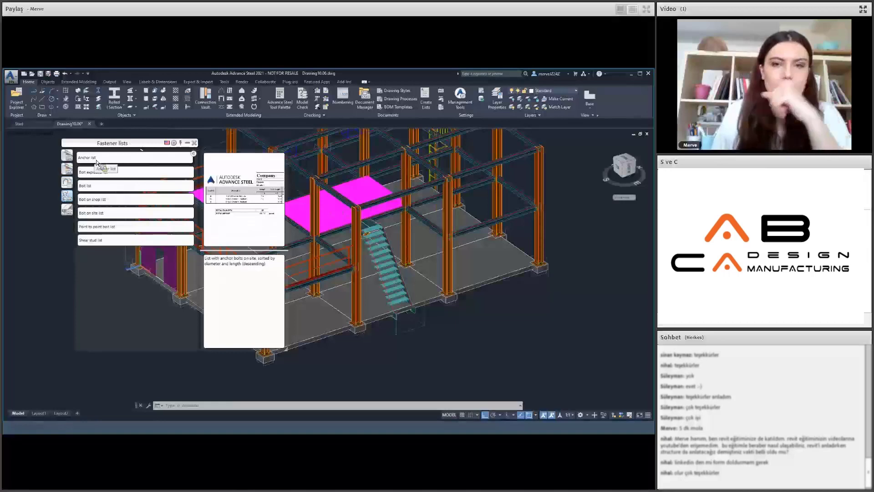
pyautogui.click(97, 161)
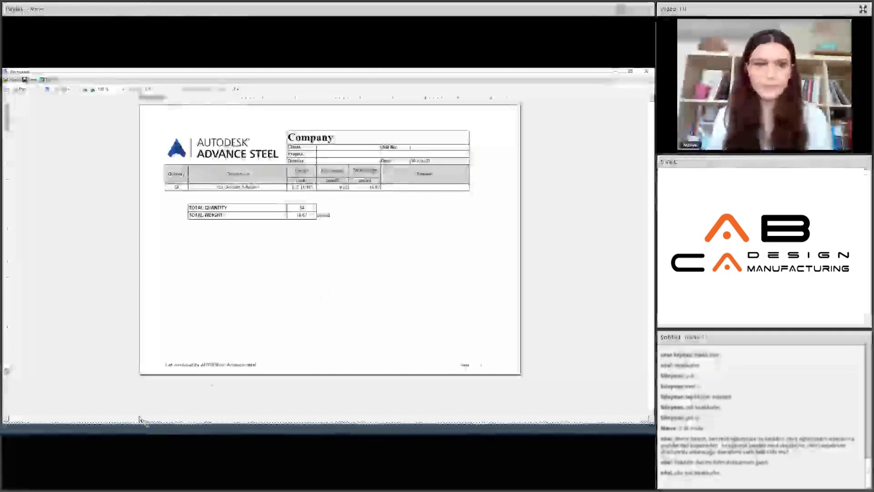
# - Return from the open reports to the Advance Steel model and preview the Bolt list template among the fastener lists
pyautogui.click(149, 426)
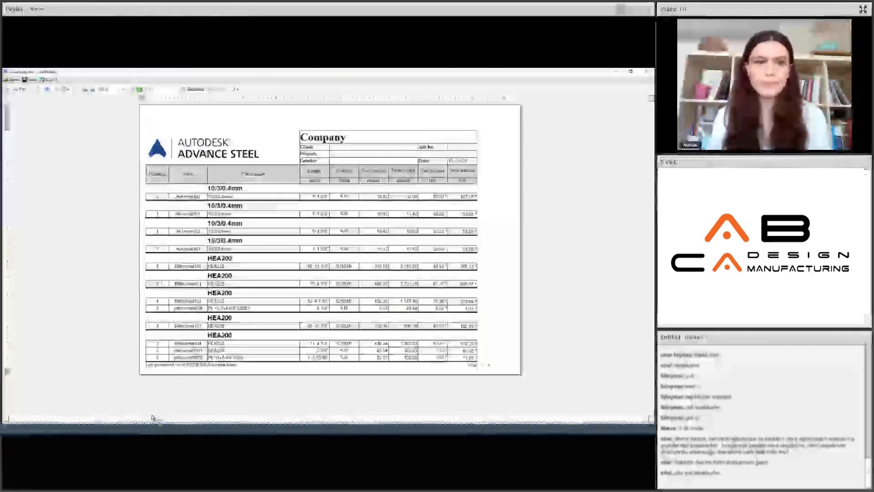
pyautogui.click(122, 426)
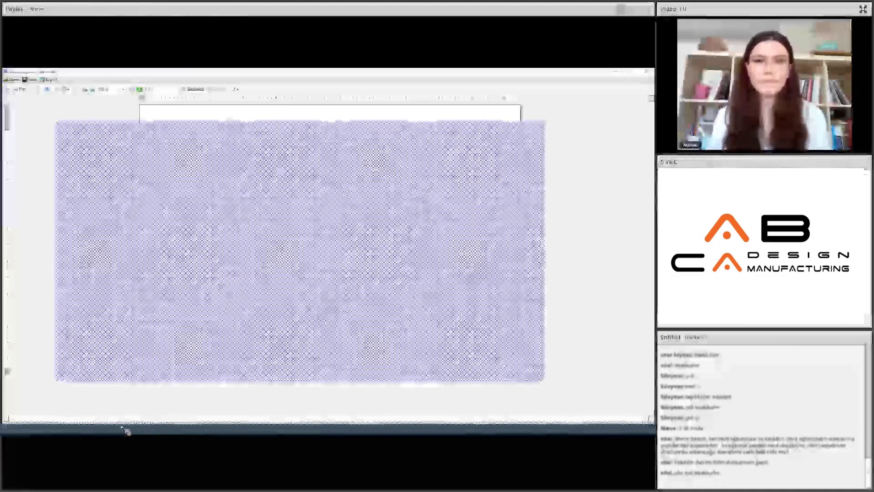
pyautogui.click(132, 428)
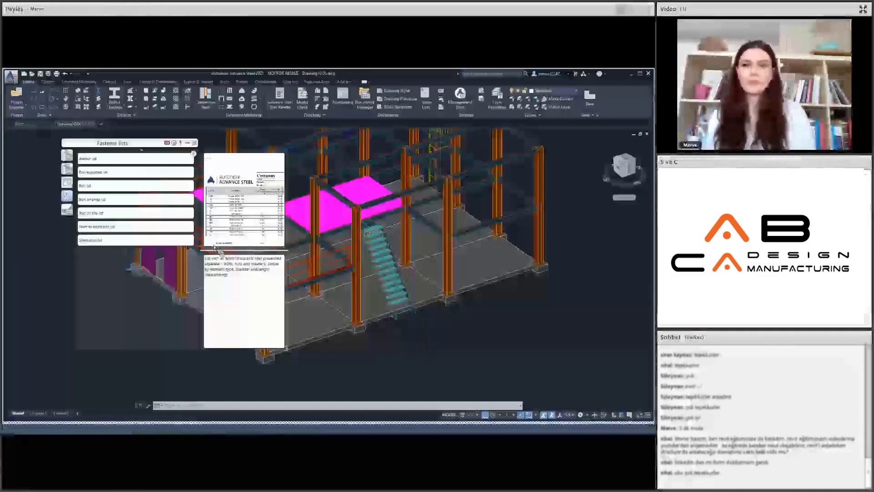
pyautogui.click(101, 187)
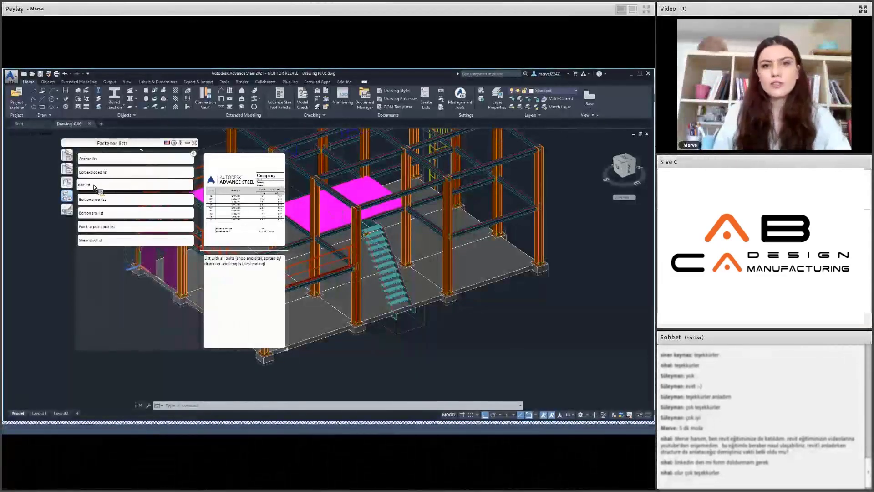
pyautogui.click(86, 211)
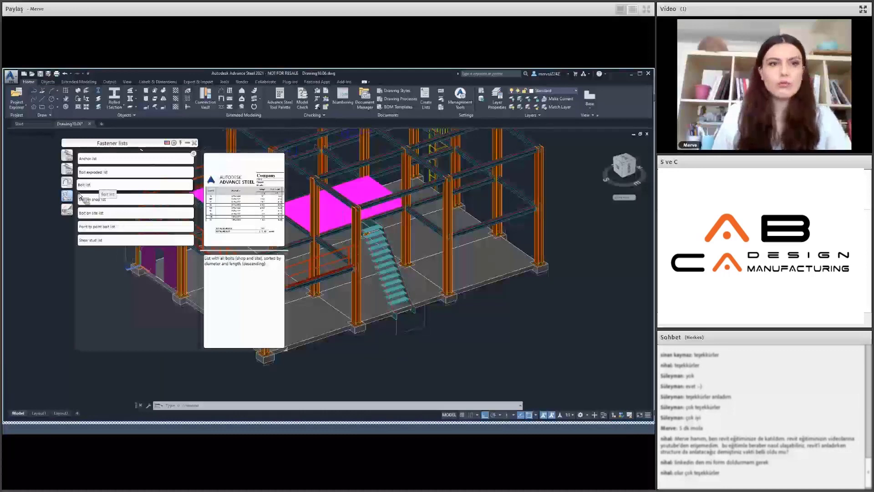
pyautogui.click(91, 186)
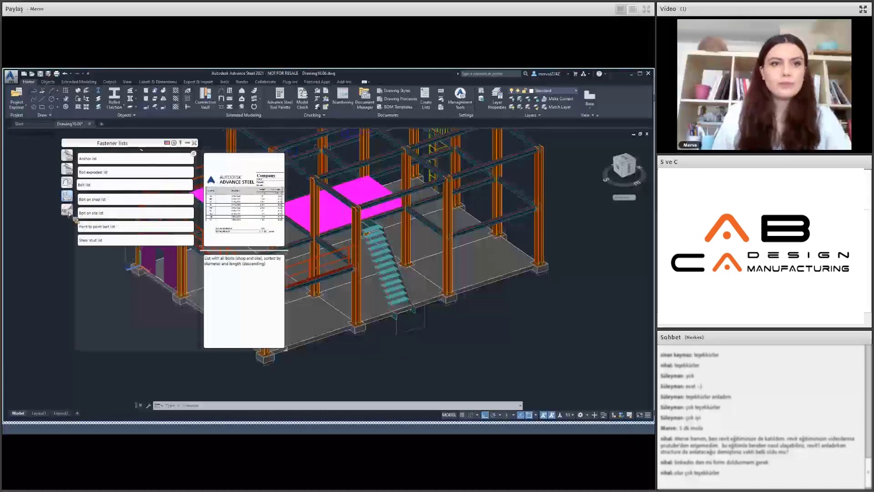
# - Generate the Material list from the part list templates
pyautogui.click(67, 210)
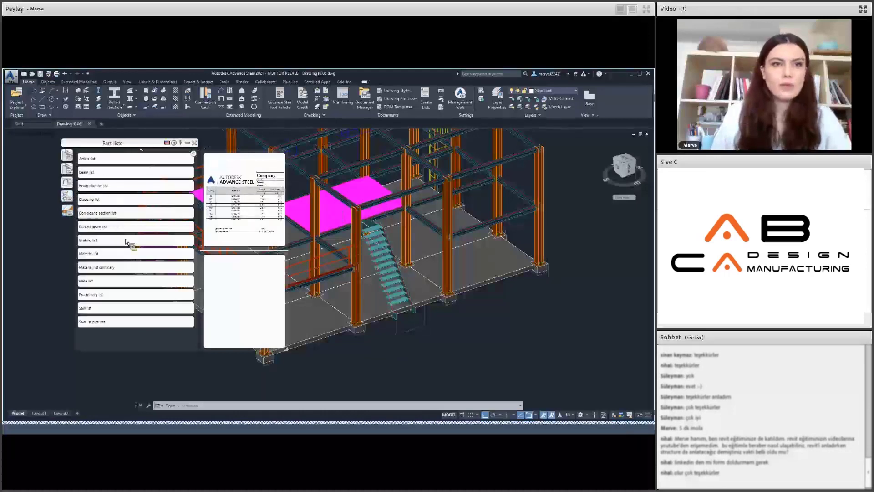
pyautogui.click(99, 254)
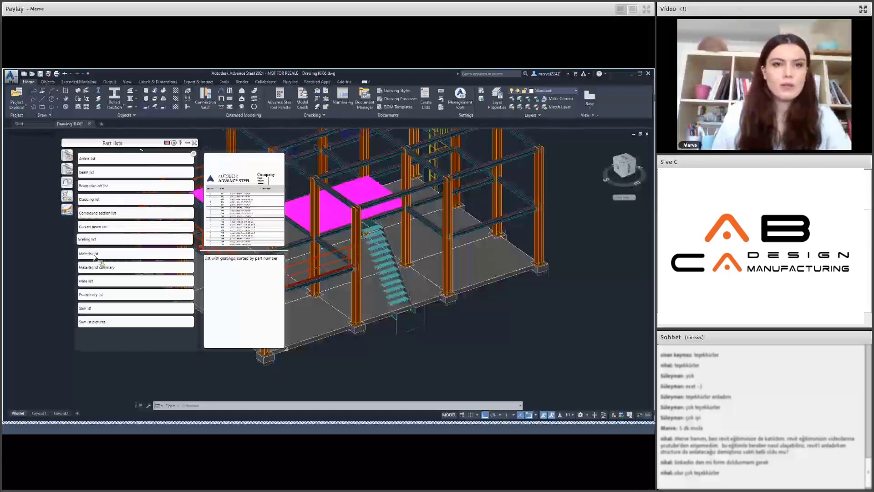
pyautogui.moveTo(154, 254); pyautogui.dragTo(97, 258)
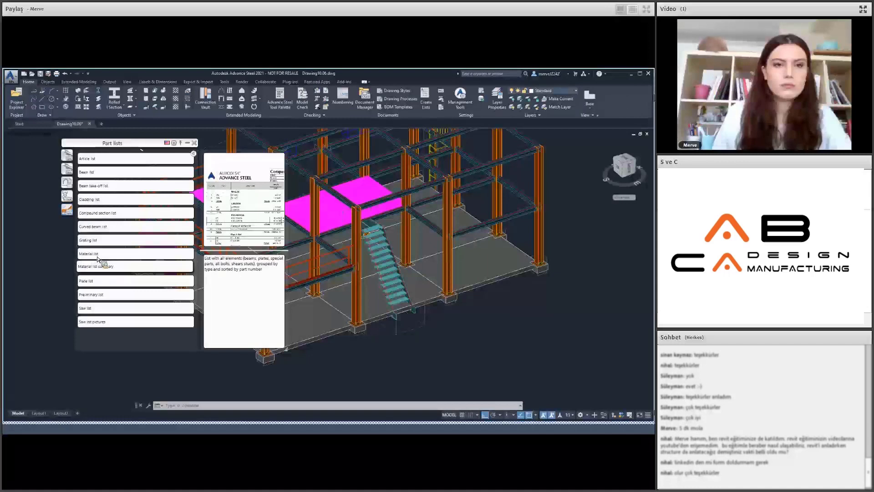
pyautogui.click(98, 258)
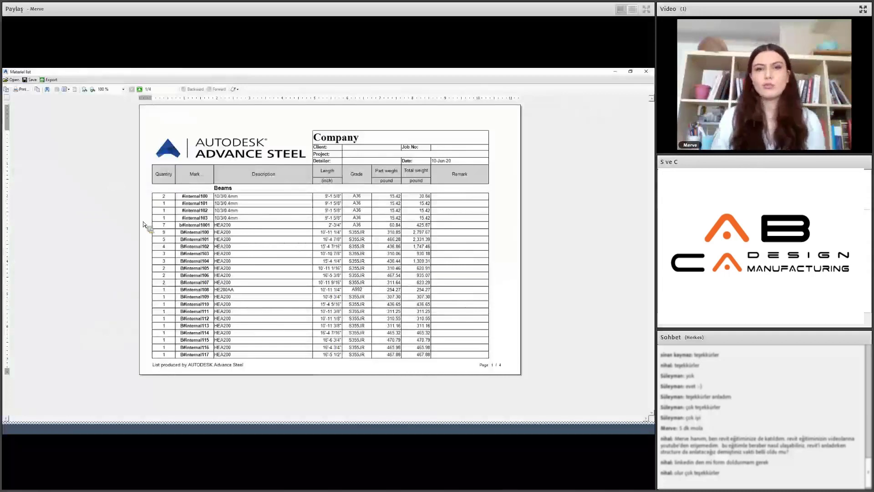
# - Page through the material list report to its last page and return to the first page
pyautogui.click(141, 91)
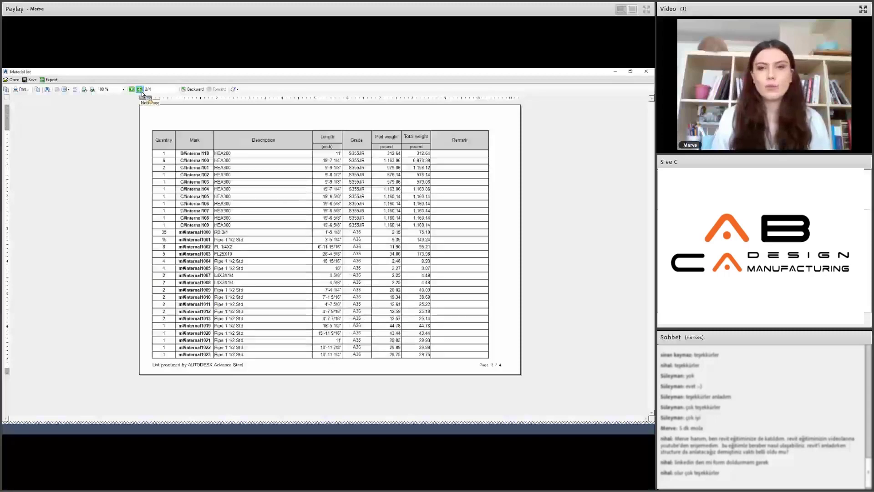
pyautogui.click(141, 92)
pyautogui.scroll(-2, 267, 239)
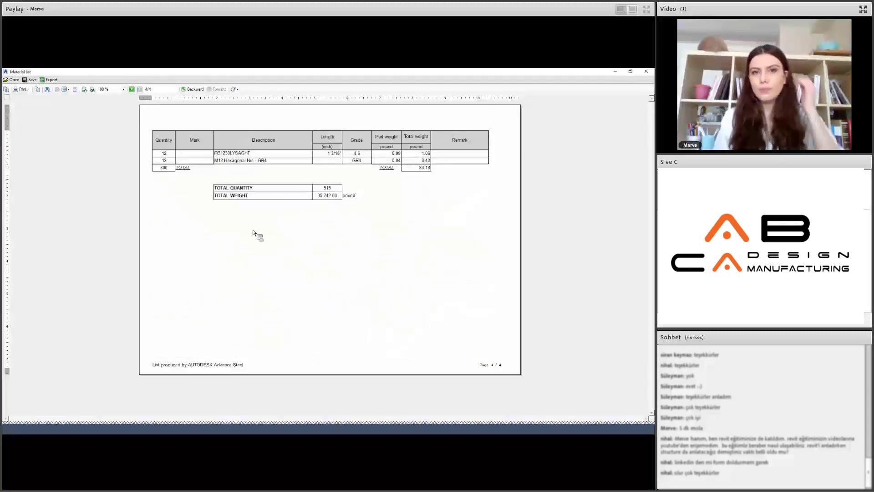
pyautogui.click(132, 90)
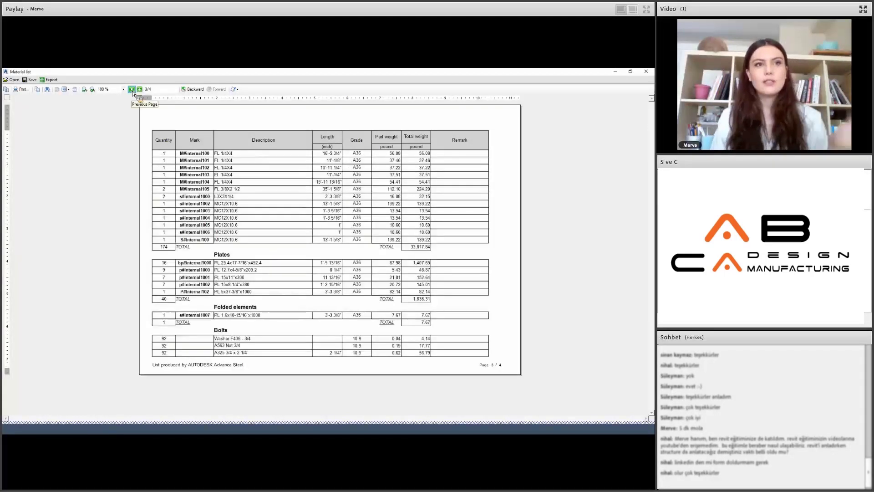
pyautogui.click(132, 90)
pyautogui.click(131, 90)
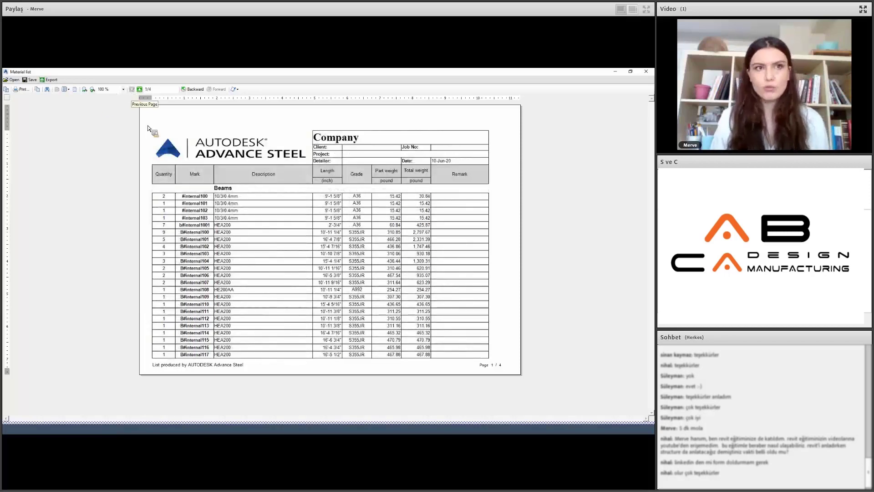
# - Review the file formats offered for exporting the material list report, and return to the part list templates
pyautogui.click(48, 80)
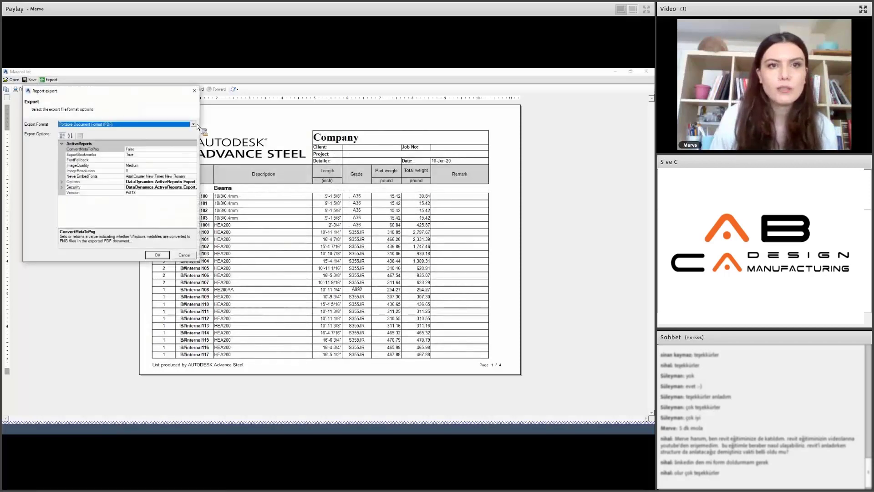
pyautogui.click(193, 125)
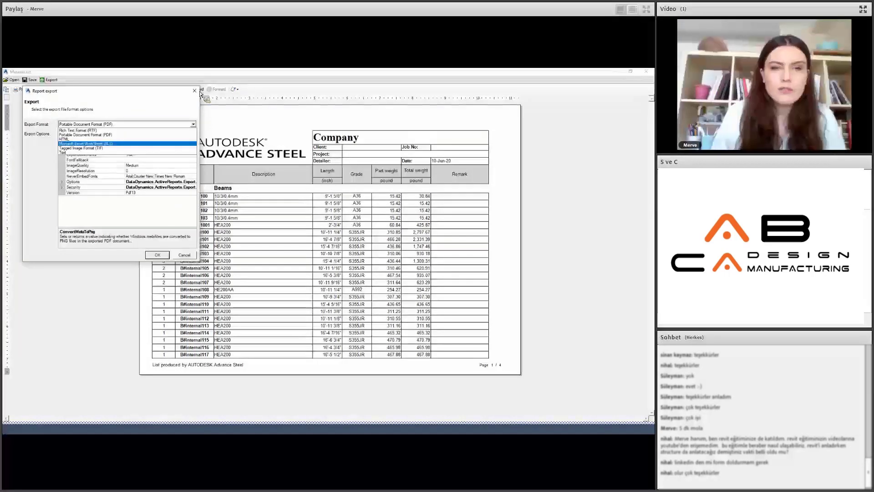
pyautogui.press('Up')
pyautogui.press('Up')
pyautogui.press('Up')
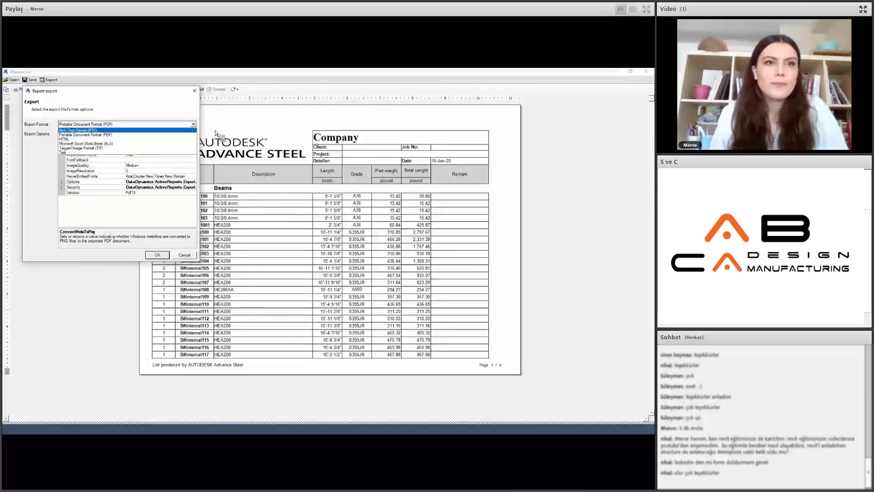
pyautogui.press('Escape')
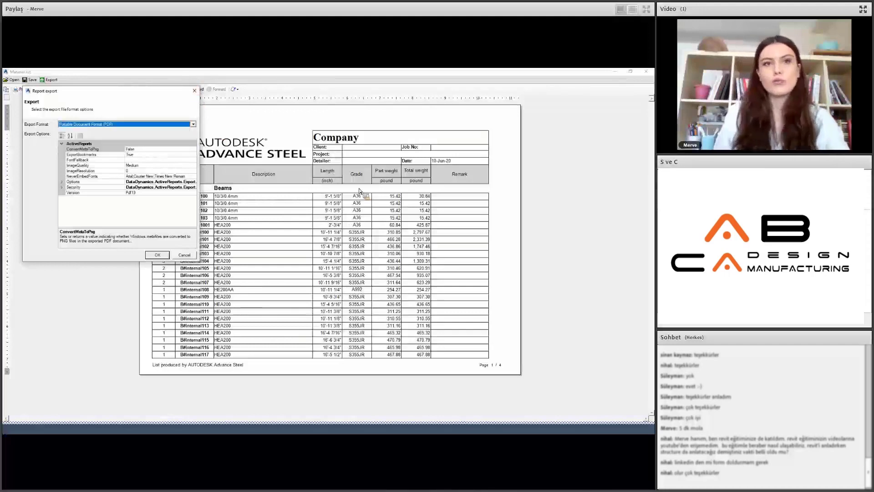
pyautogui.press('Return')
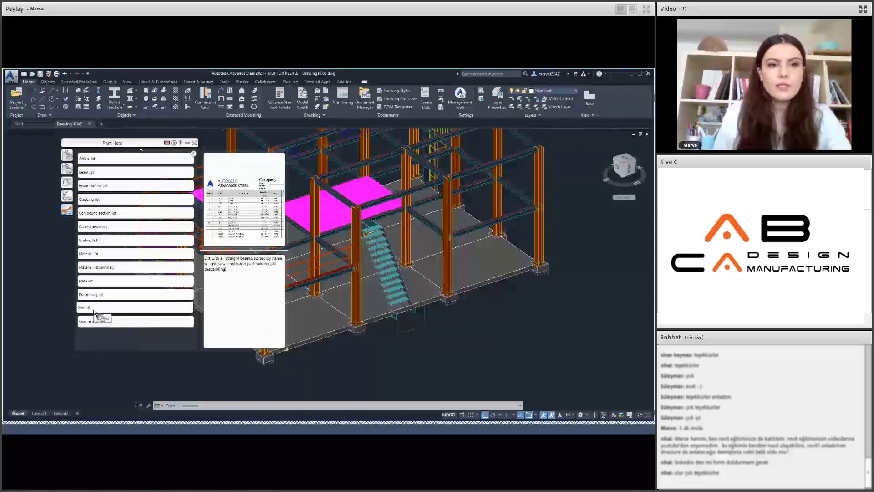
# - Generate the Saw list and the Saw list pictures reports from the part list templates
pyautogui.click(94, 309)
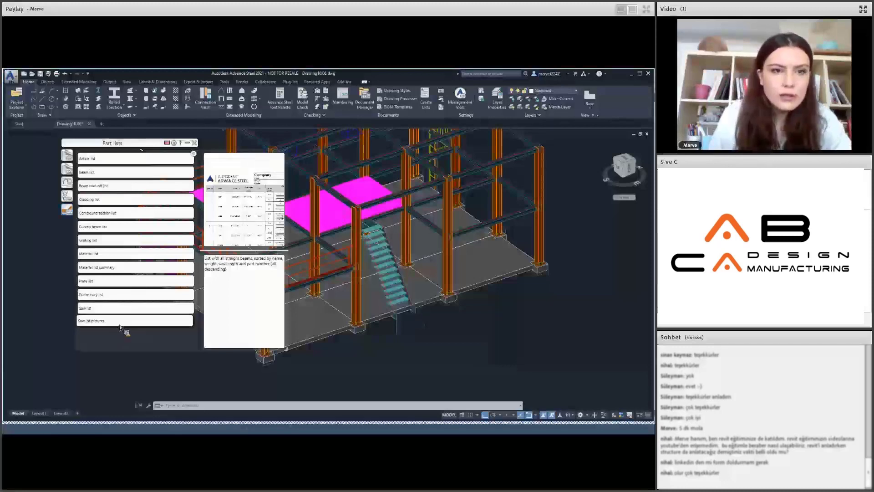
pyautogui.click(120, 321)
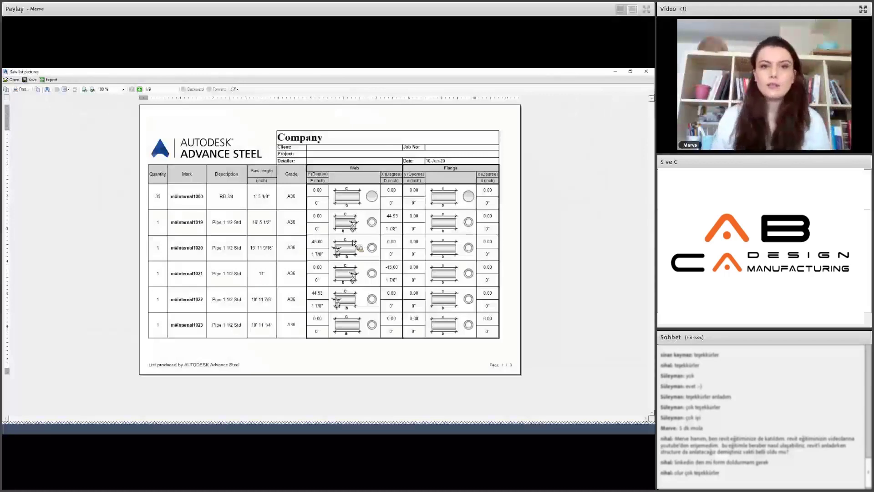
# - Page through the Saw list pictures report to examine the web and flange cuts, and return to its first page
pyautogui.click(140, 89)
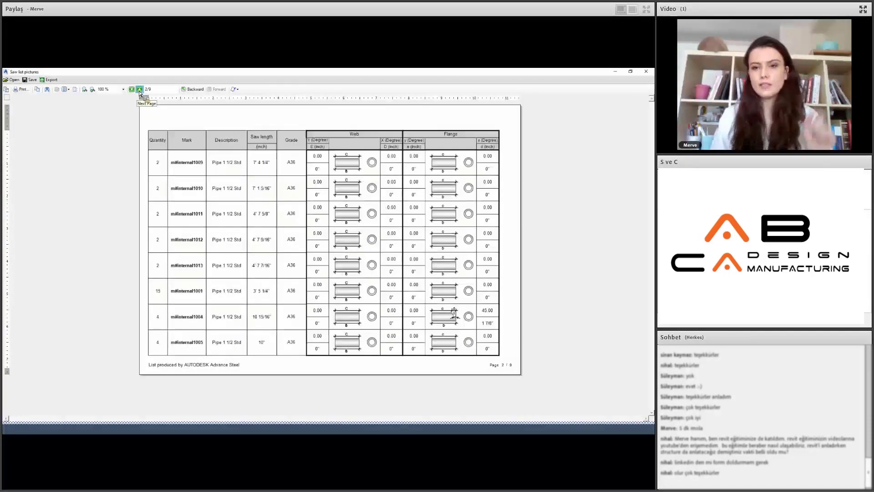
pyautogui.click(140, 89)
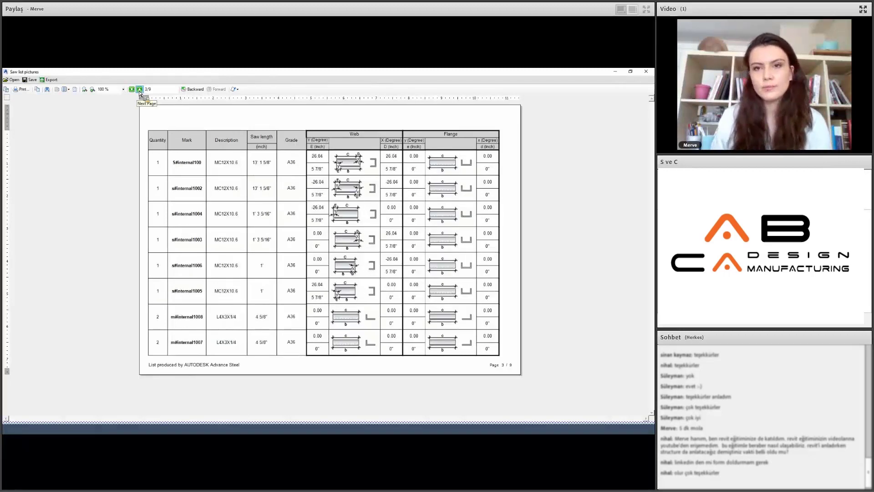
pyautogui.click(140, 89)
pyautogui.click(139, 89)
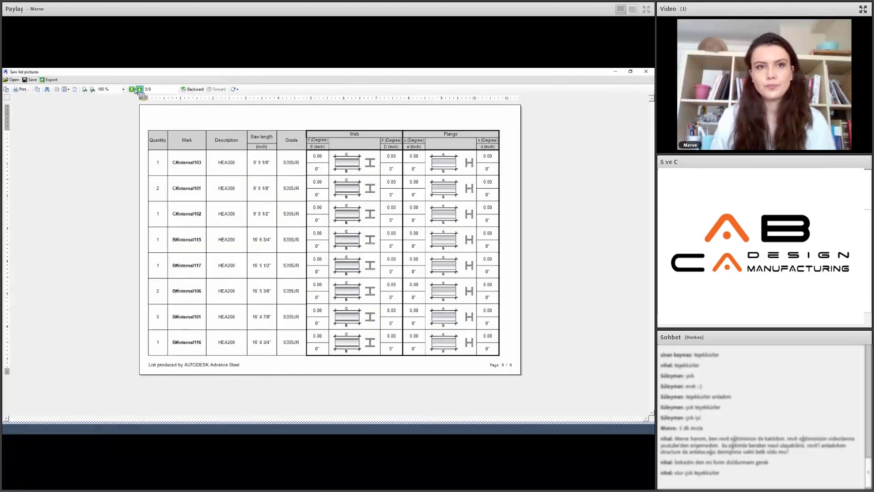
pyautogui.click(137, 89)
pyautogui.click(132, 89)
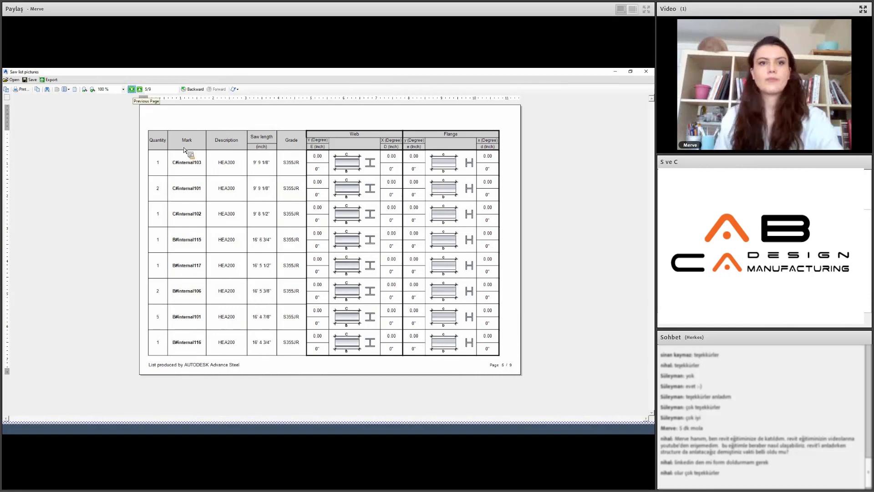
pyautogui.click(132, 89)
pyautogui.click(132, 89)
pyautogui.click(132, 89)
pyautogui.click(132, 89)
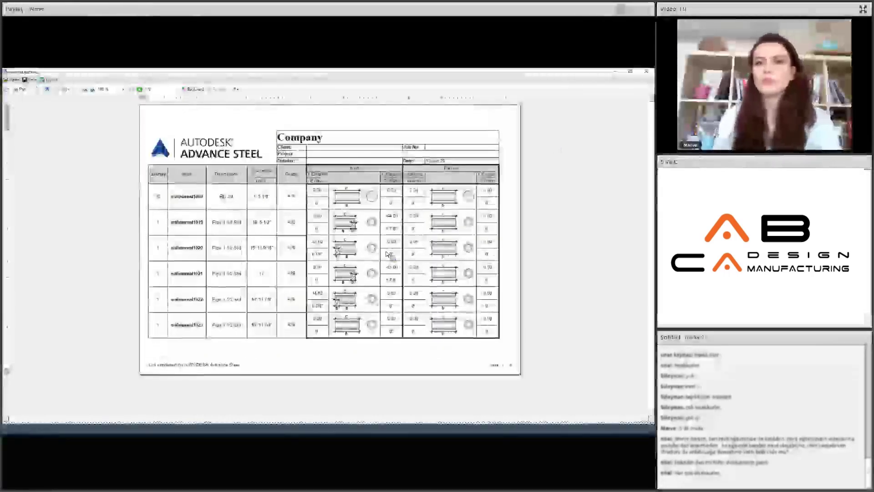
# - Close the Saw list pictures report without saving it, and close the list templates palette
pyautogui.click(645, 72)
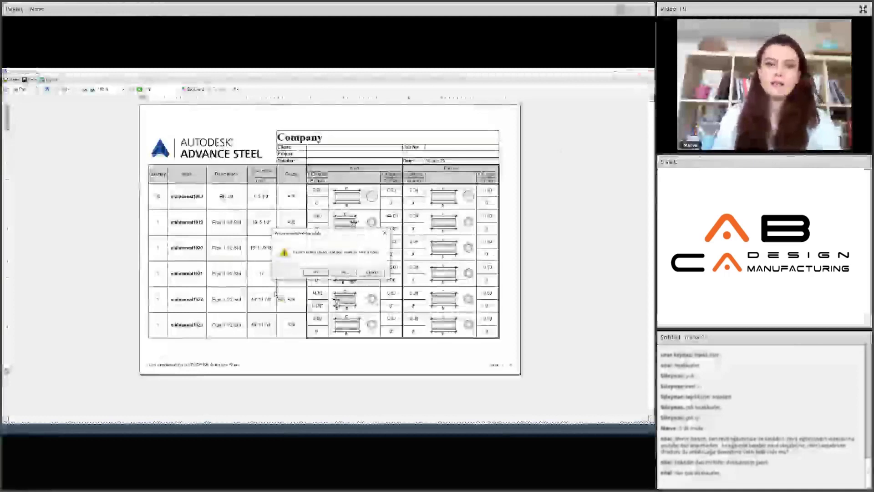
pyautogui.press('n')
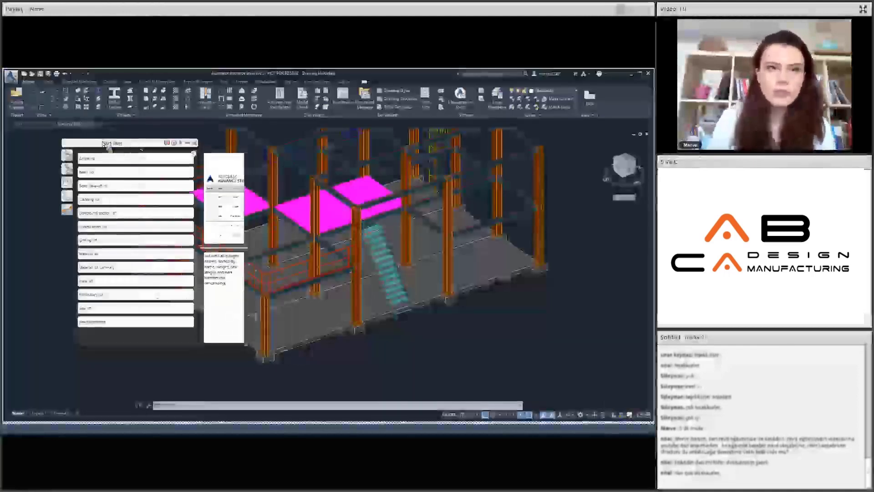
pyautogui.moveTo(106, 141); pyautogui.dragTo(74, 138)
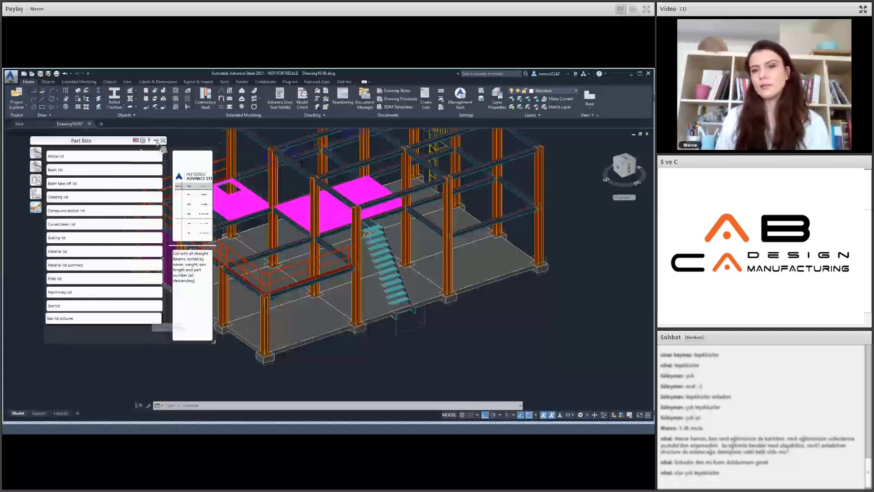
pyautogui.click(156, 141)
pyautogui.scroll(-2, 186, 243)
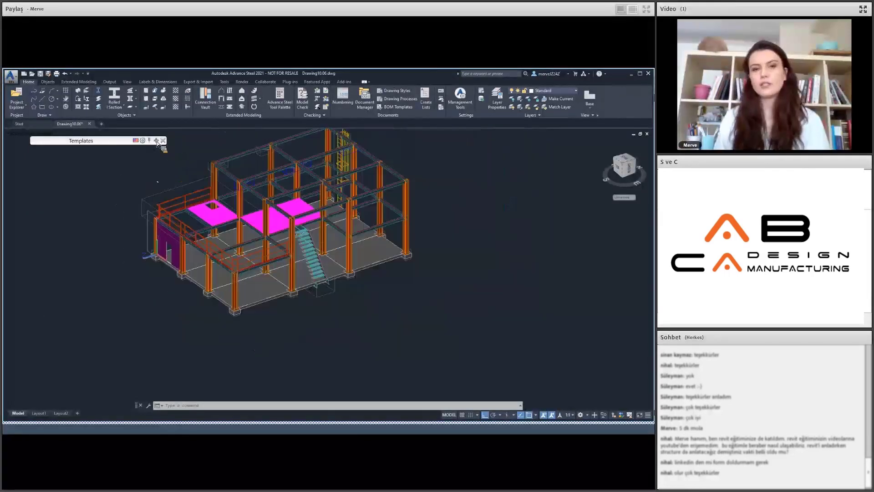
pyautogui.moveTo(188, 243); pyautogui.dragTo(214, 281, button='middle')
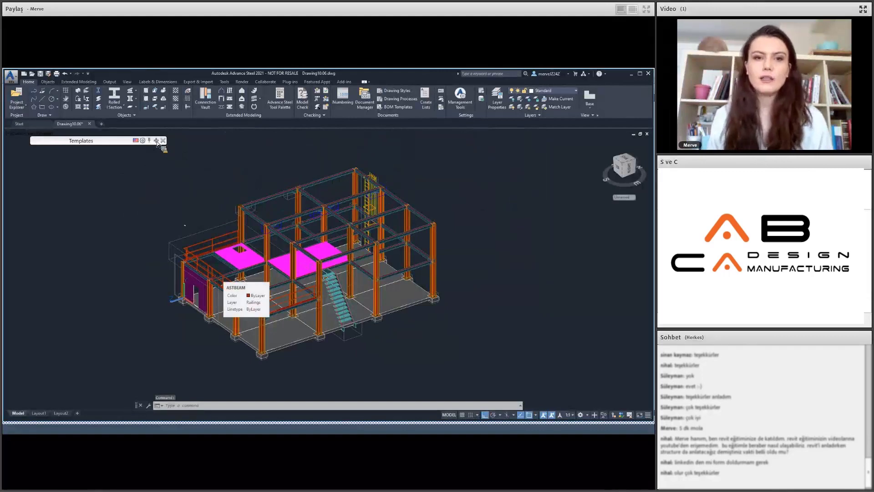
pyautogui.scroll(3, 214, 246)
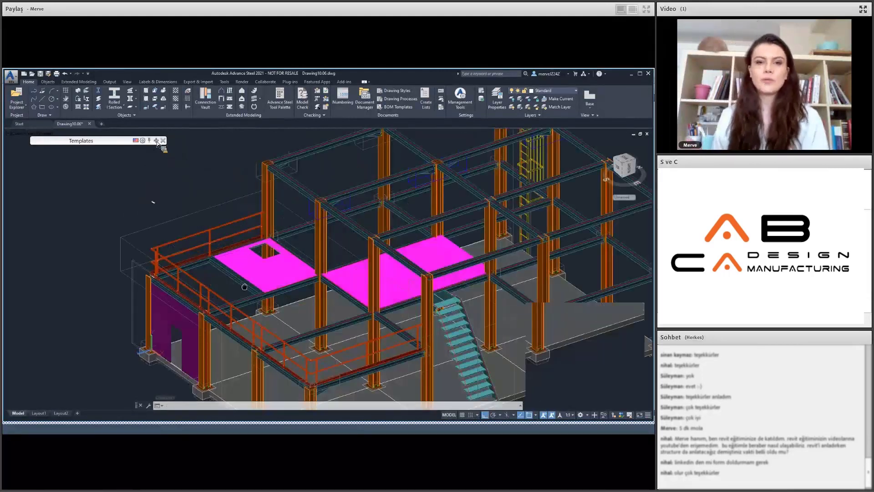
pyautogui.moveTo(244, 287); pyautogui.dragTo(239, 251, button='middle')
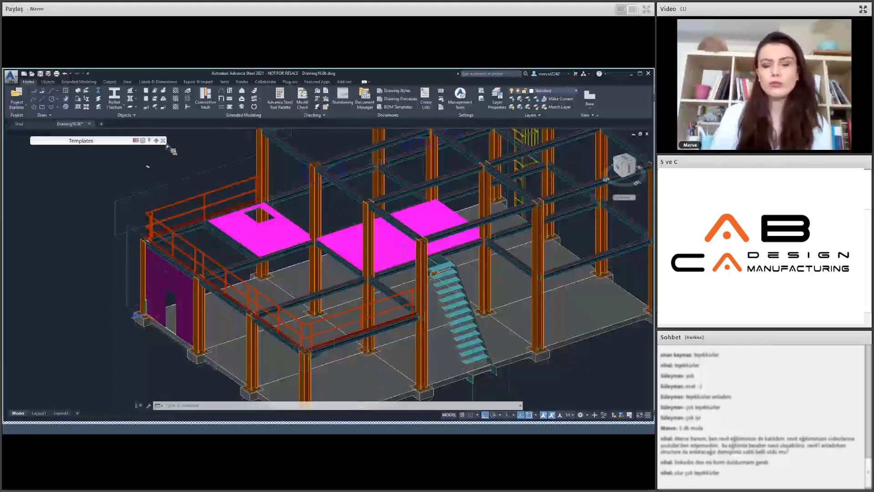
pyautogui.click(165, 142)
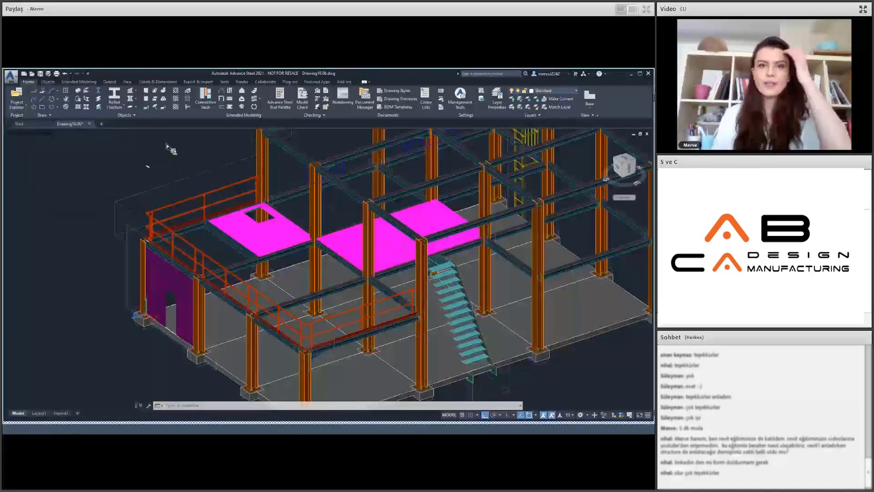
# - Open the drawing processes and look through the single-part and assembly process categories
pyautogui.scroll(-5, 313, 252)
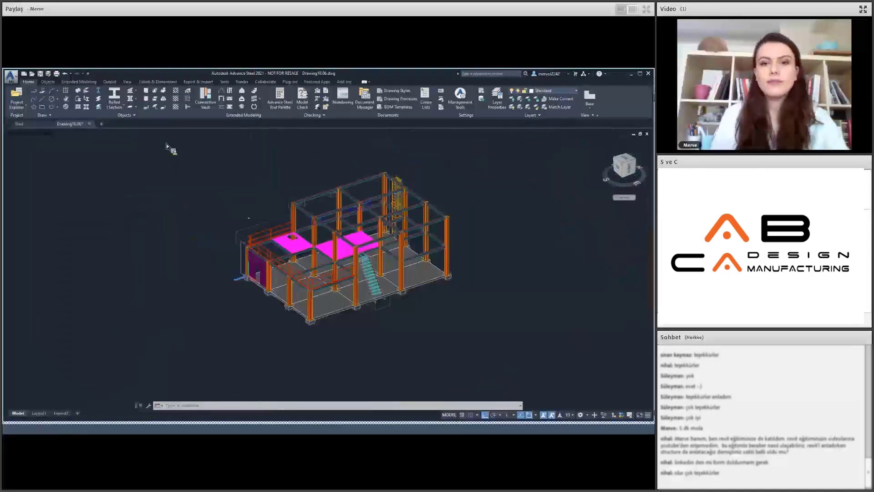
pyautogui.scroll(2, 365, 300)
pyautogui.moveTo(366, 306); pyautogui.dragTo(374, 330, button='middle')
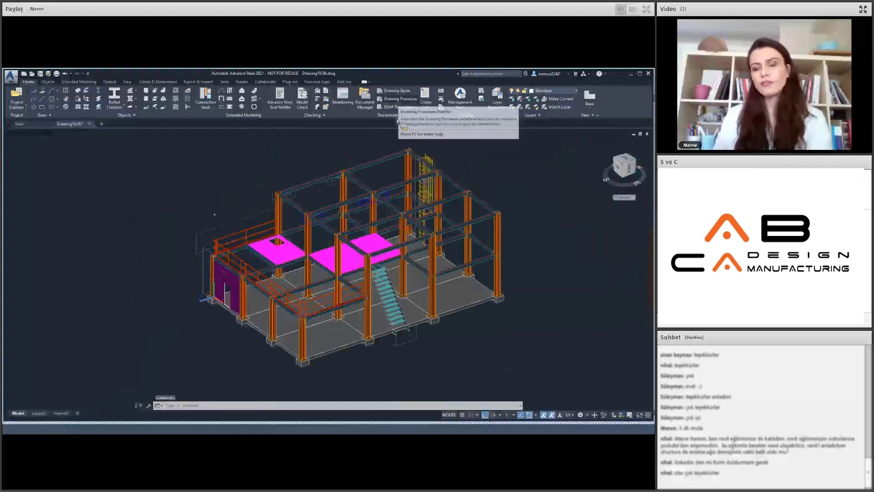
pyautogui.click(403, 103)
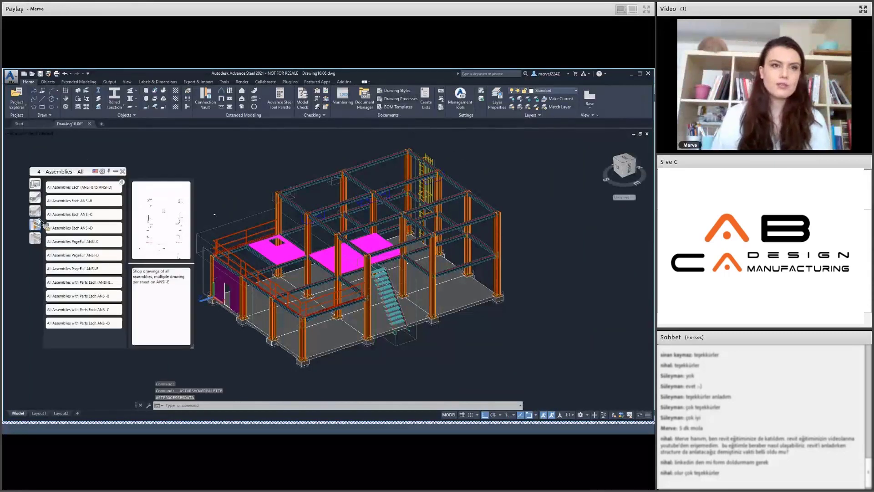
pyautogui.click(37, 181)
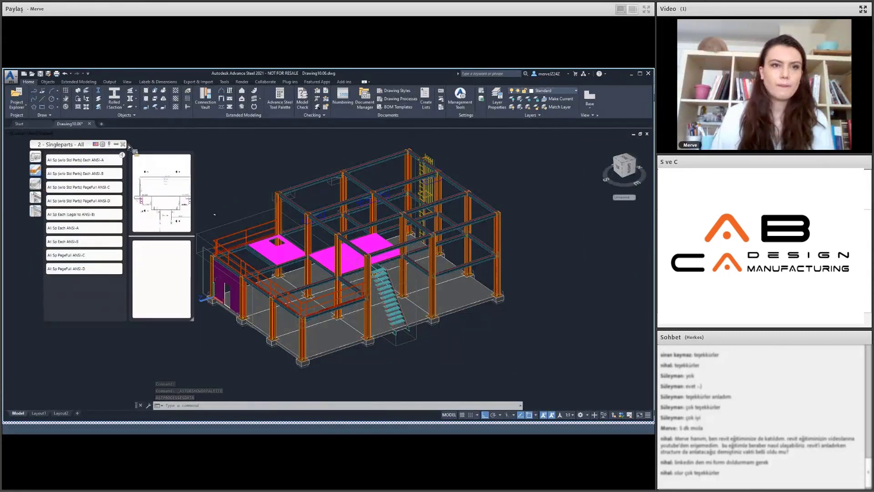
# - Open the drawing styles and align the UCS with the current 3D view of the structure
pyautogui.click(404, 92)
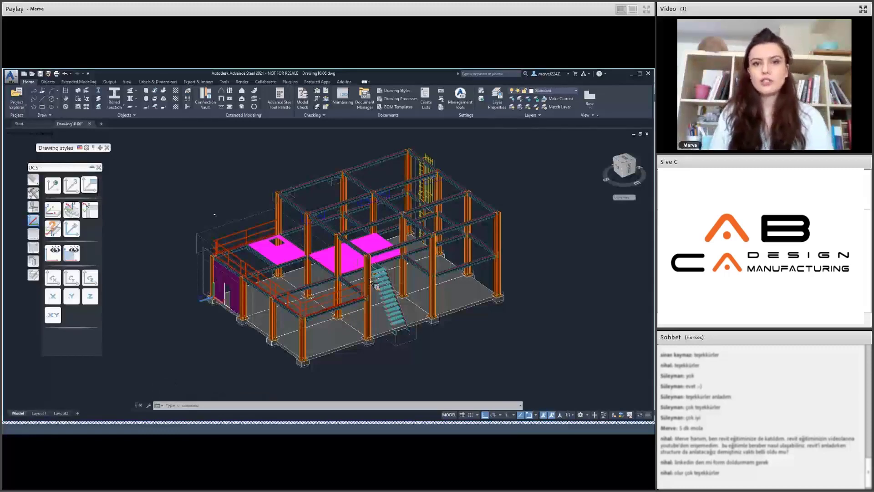
pyautogui.scroll(3, 370, 279)
pyautogui.scroll(-4, 369, 279)
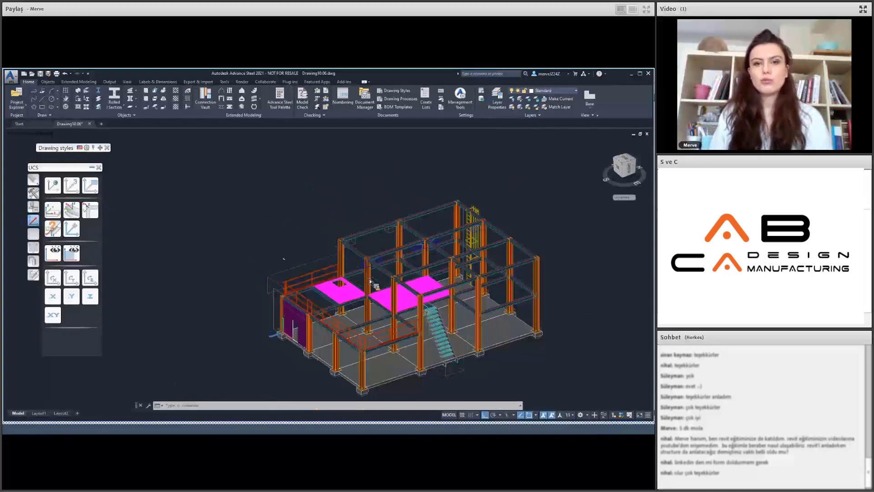
pyautogui.moveTo(454, 289); pyautogui.dragTo(403, 269, button='middle')
pyautogui.scroll(2, 360, 274)
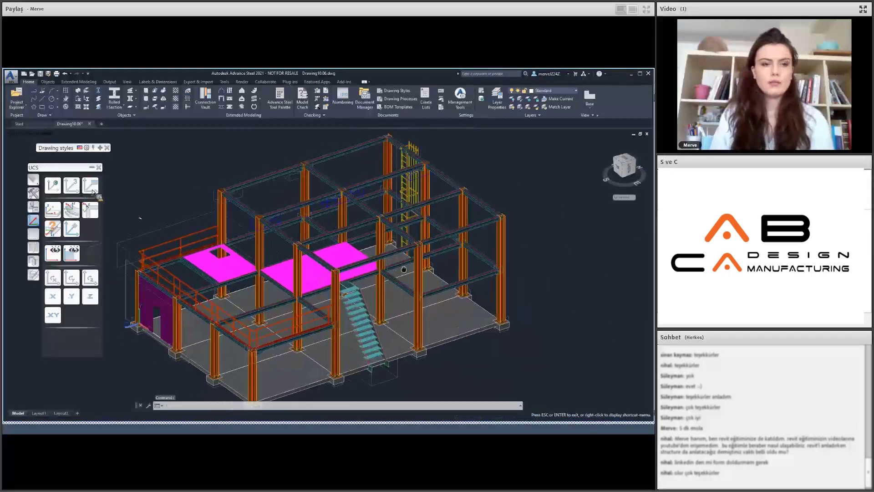
pyautogui.scroll(-2, 243, 265)
pyautogui.click(91, 185)
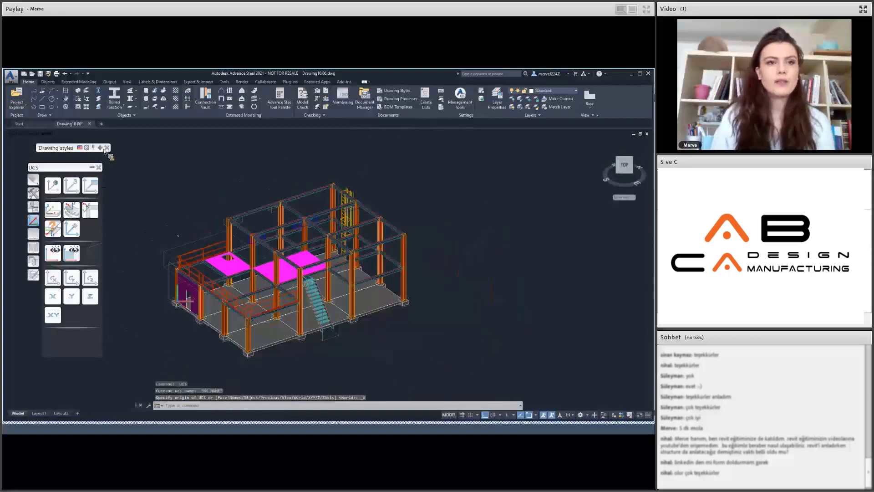
# - Start the Engineering 3D model view style without labels using modified settings, and review the new drawing and detail box options
pyautogui.click(100, 148)
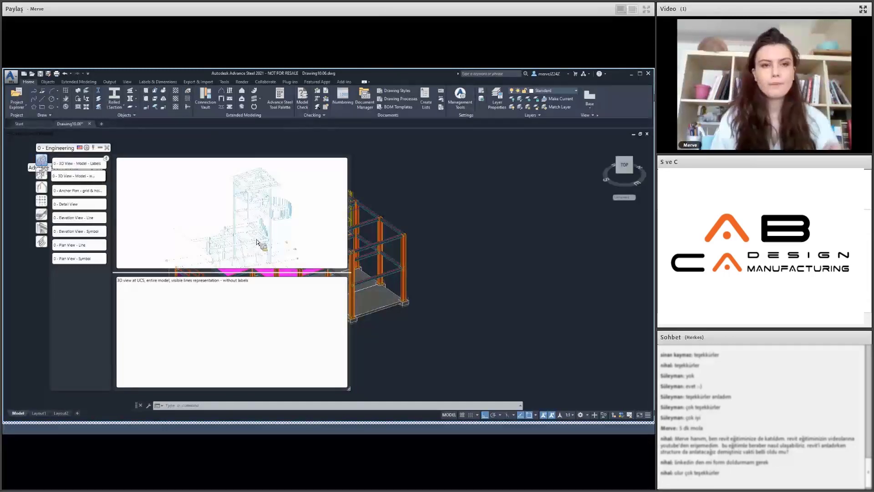
pyautogui.click(286, 261)
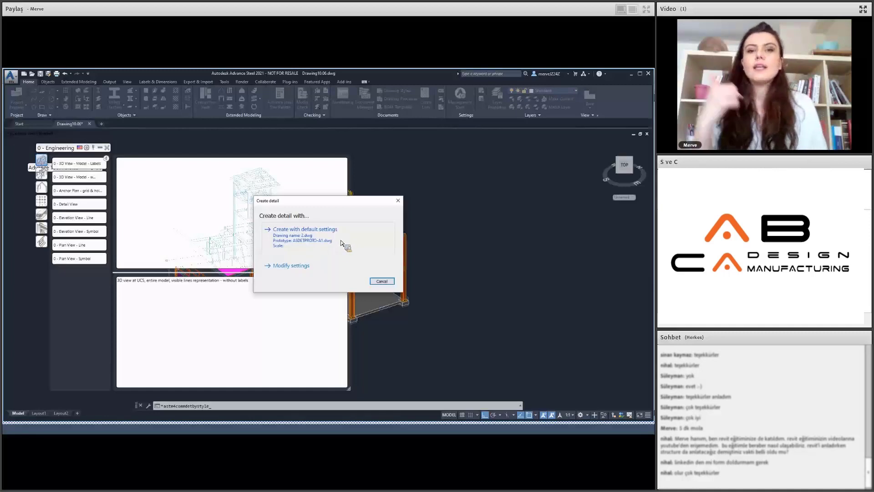
pyautogui.click(322, 267)
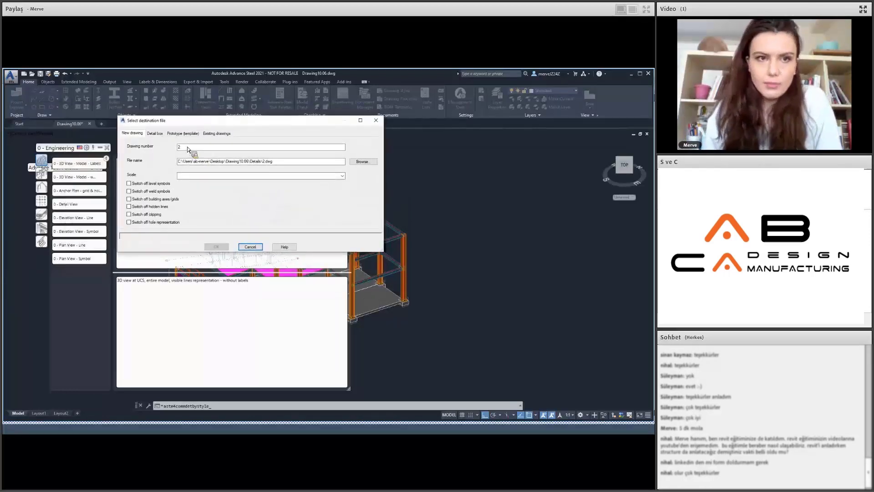
pyautogui.click(187, 149)
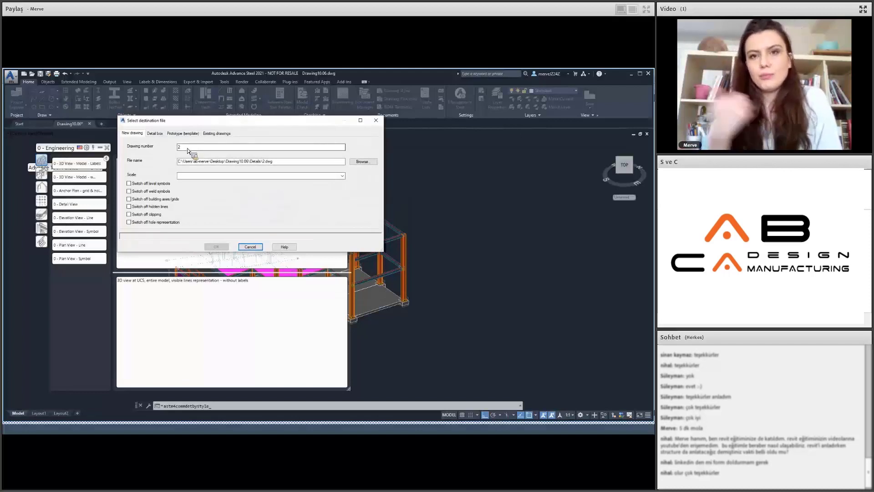
pyautogui.click(156, 134)
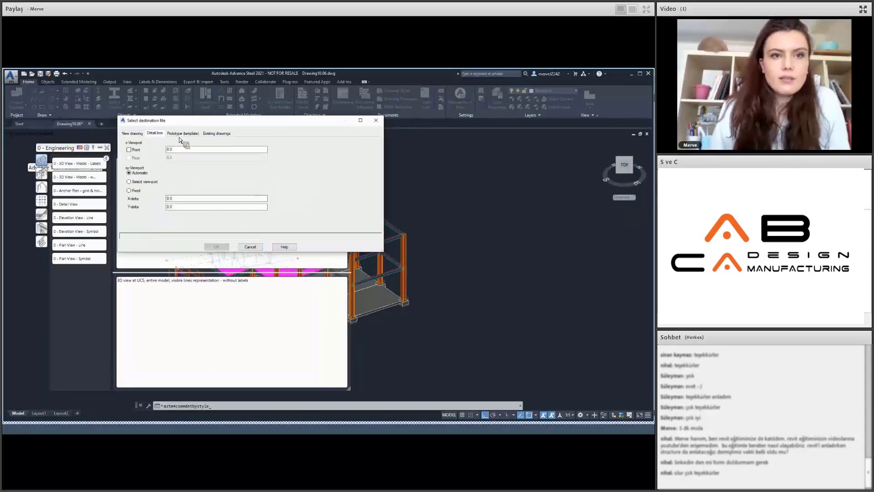
# - Select mm_ASDETPROTO-ANSI-E.dwg as the prototype for the new detail drawing
pyautogui.click(182, 133)
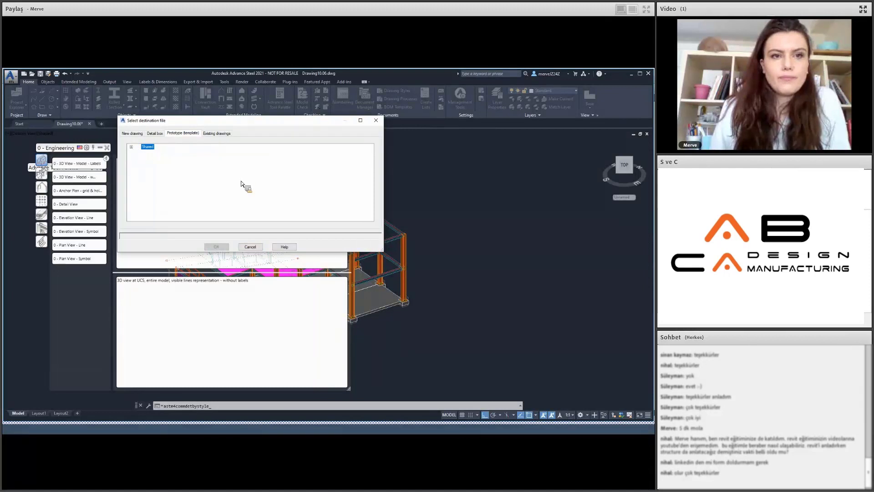
pyautogui.scroll(-4, 245, 188)
pyautogui.scroll(-2, 244, 194)
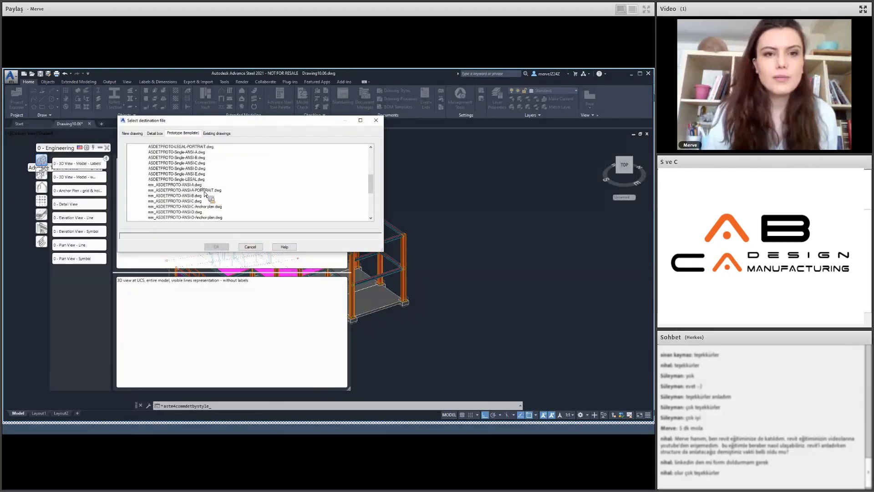
pyautogui.scroll(-2, 204, 203)
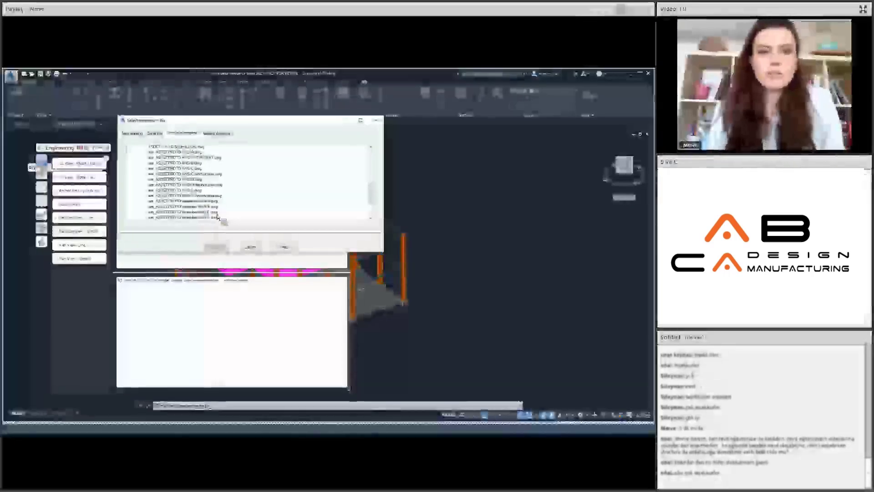
pyautogui.click(196, 190)
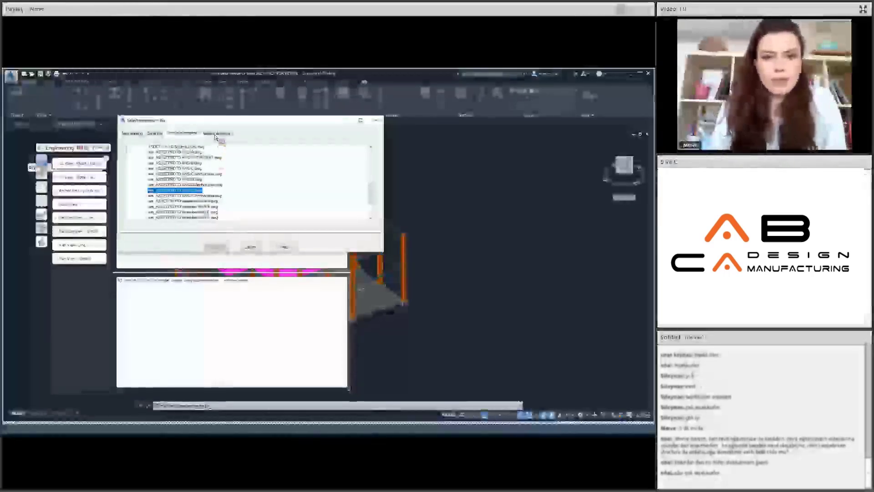
# - Check the available drawing scales and create the 3D view detail as drawing number 2
pyautogui.click(152, 134)
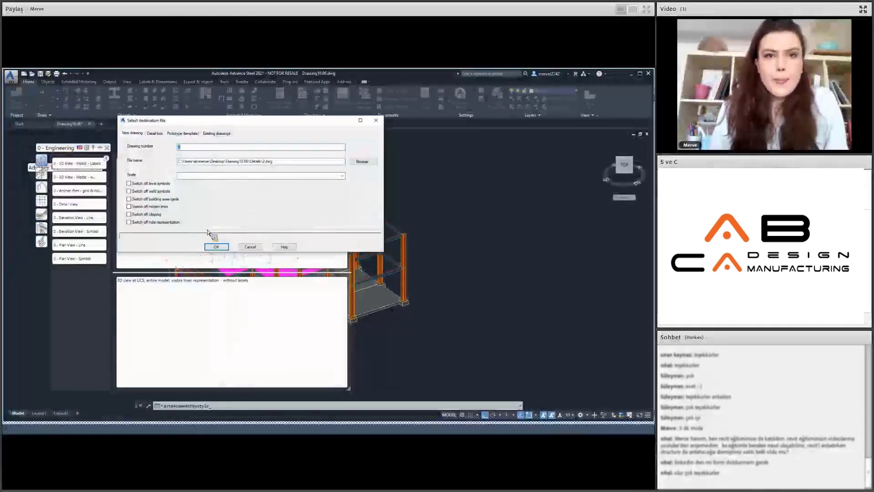
pyautogui.click(343, 177)
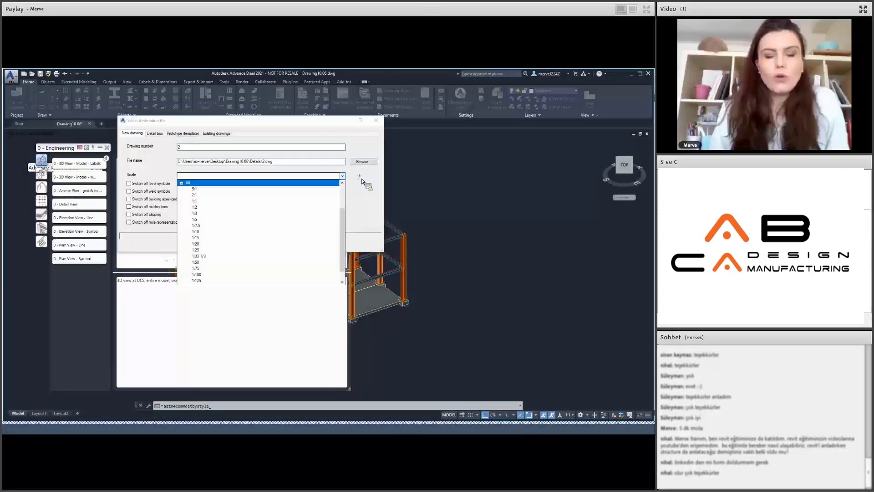
pyautogui.click(213, 250)
pyautogui.click(213, 249)
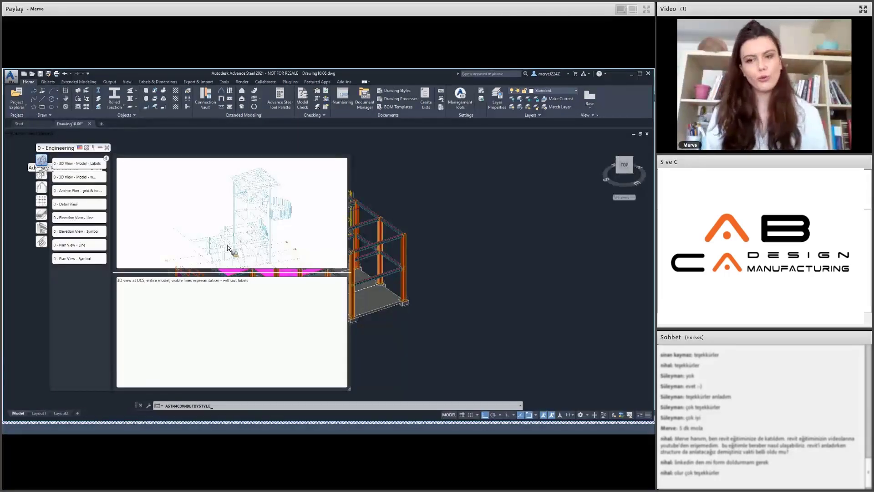
# - Find the detail 2.dwg in the Document Manager, preview it and open the drawing
pyautogui.click(364, 105)
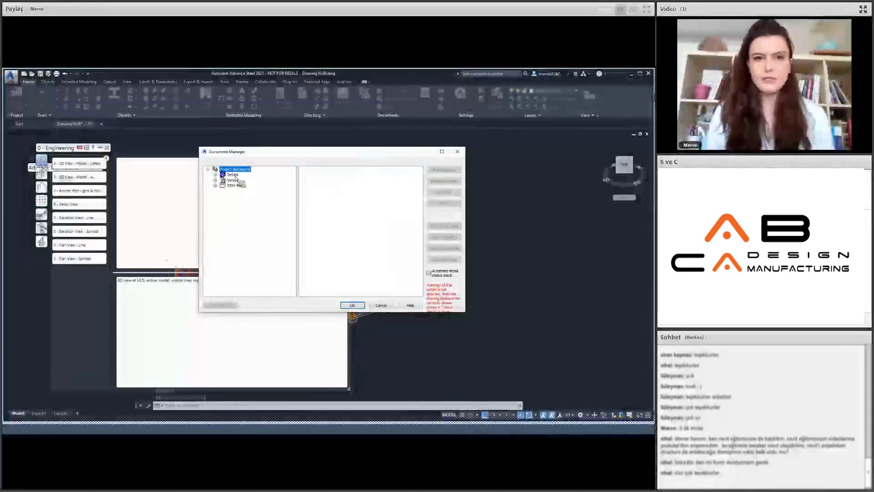
pyautogui.click(215, 174)
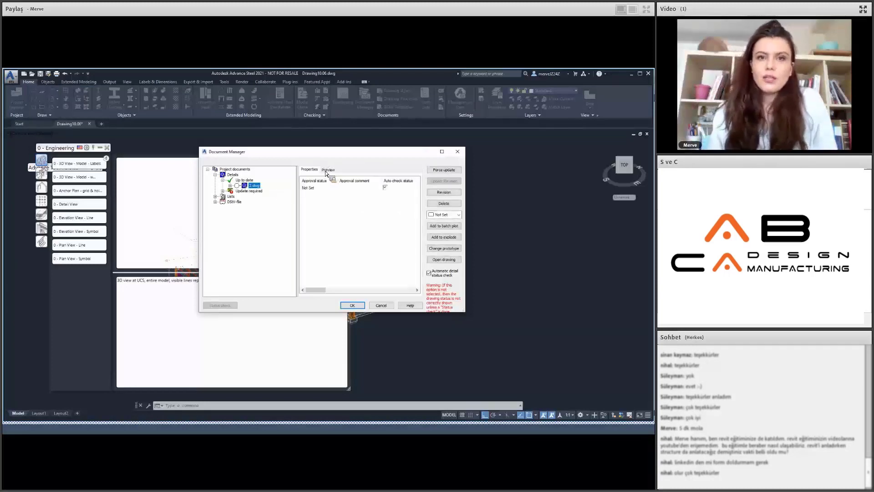
pyautogui.click(326, 170)
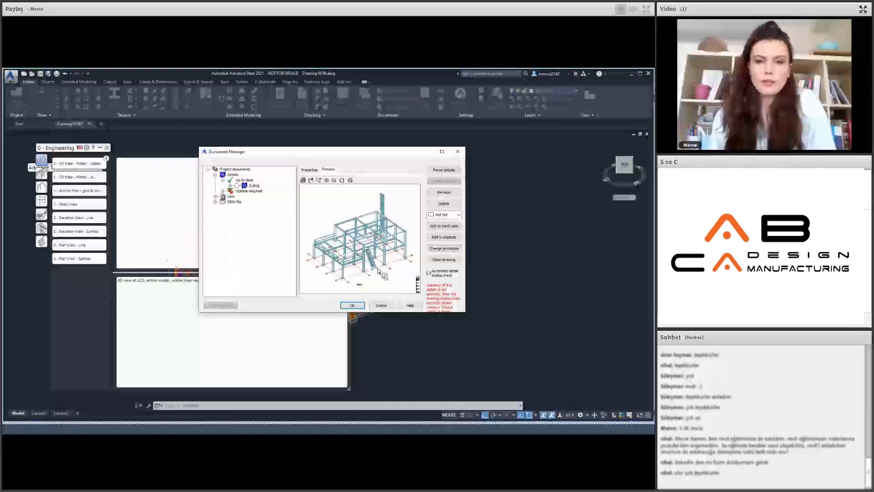
pyautogui.scroll(1, 386, 260)
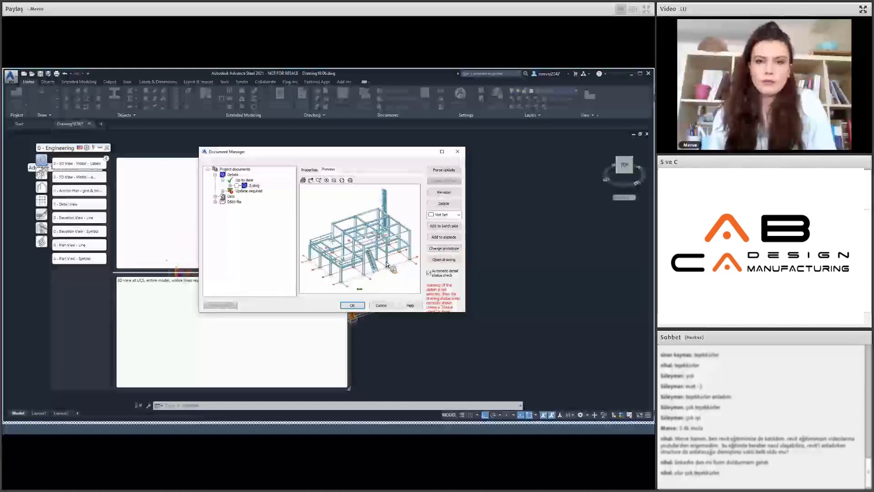
pyautogui.moveTo(387, 262); pyautogui.dragTo(382, 275, button='middle')
pyautogui.scroll(4, 381, 279)
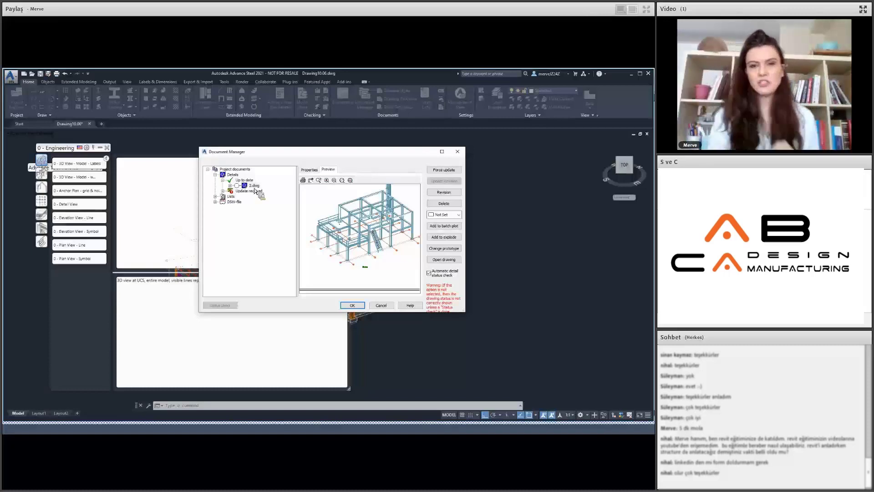
pyautogui.moveTo(255, 191)
pyautogui.mouseDown()
pyautogui.moveTo(462, 270)
pyautogui.moveTo(440, 264)
pyautogui.mouseUp()
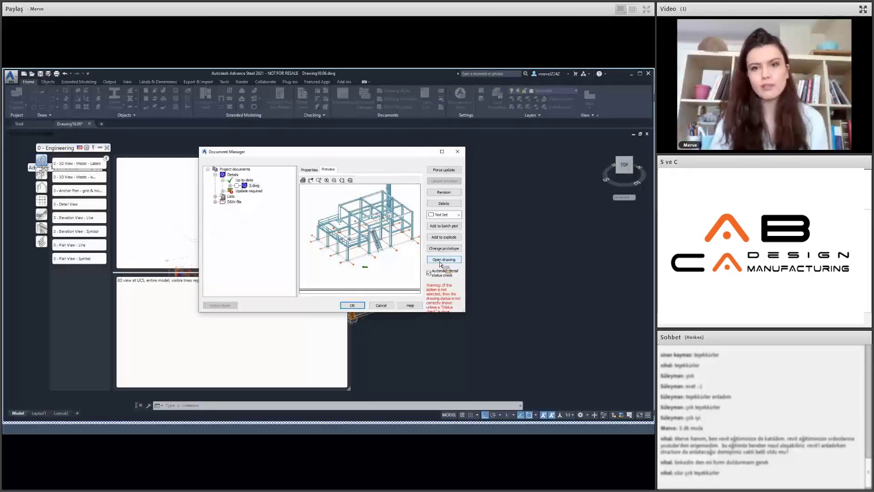
pyautogui.click(440, 263)
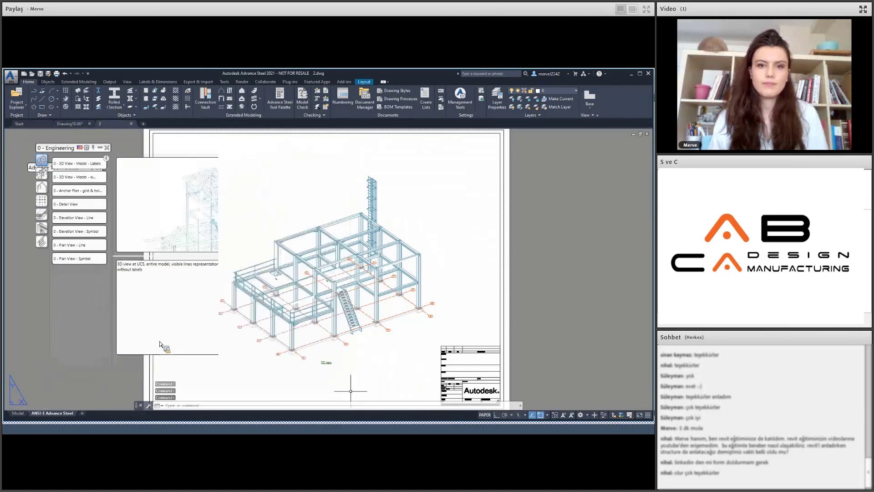
# - Examine the 3D view drawing on its ANSI-E sheet, including the grid labels, view title and title block
pyautogui.scroll(2, 290, 315)
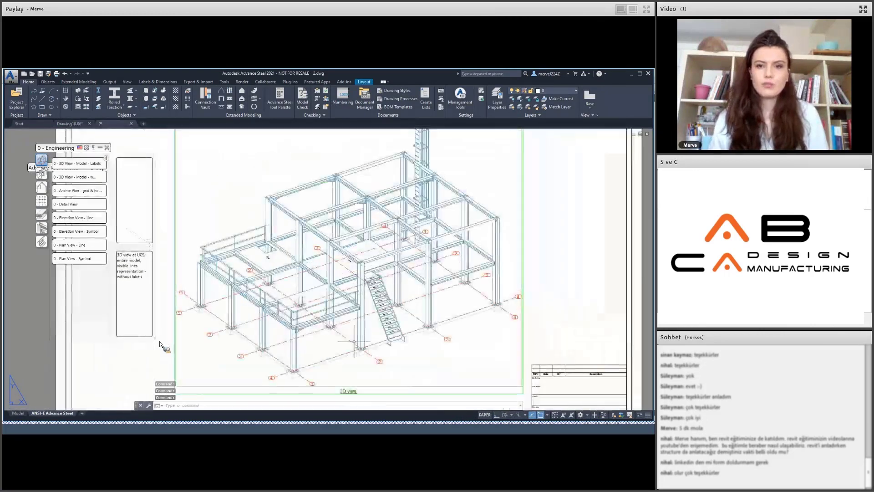
pyautogui.moveTo(355, 340); pyautogui.dragTo(364, 311, button='middle')
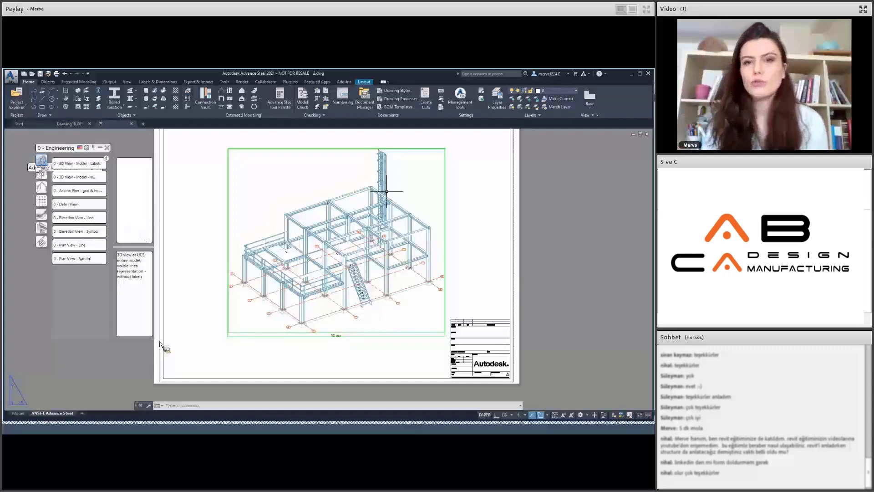
pyautogui.scroll(5, 473, 360)
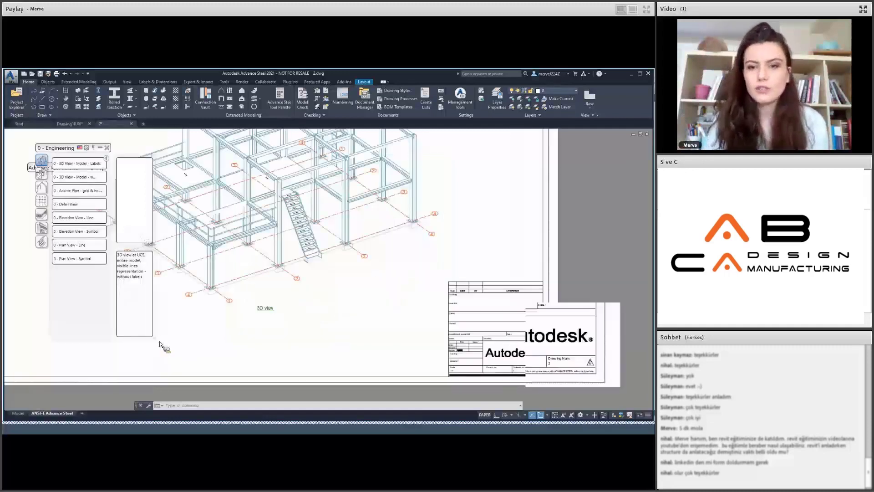
pyautogui.scroll(-5, 346, 317)
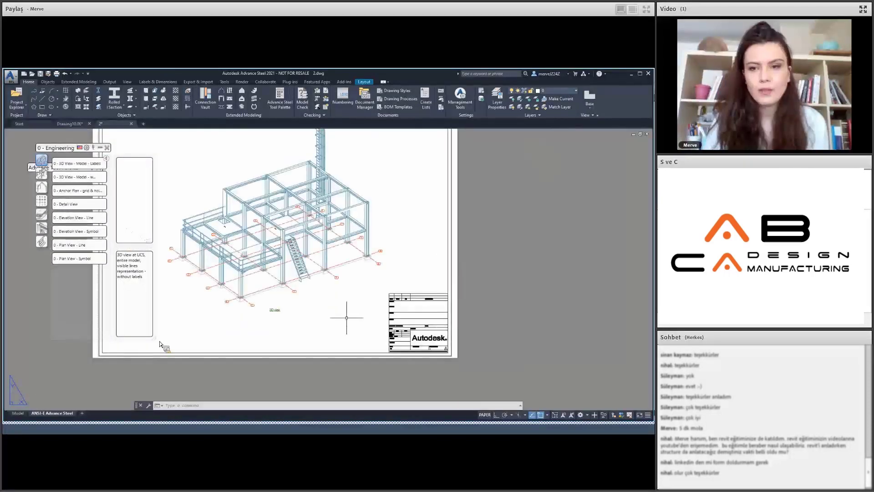
pyautogui.scroll(3, 346, 317)
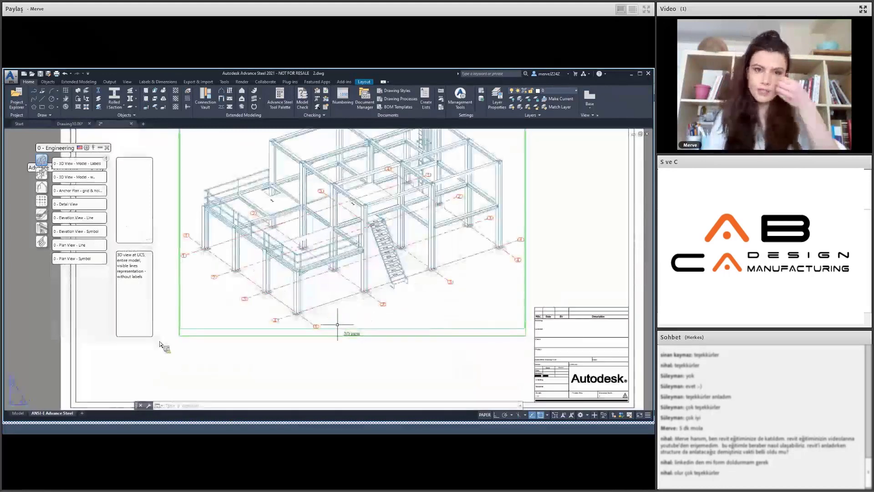
pyautogui.scroll(3, 338, 324)
pyautogui.scroll(2, 337, 324)
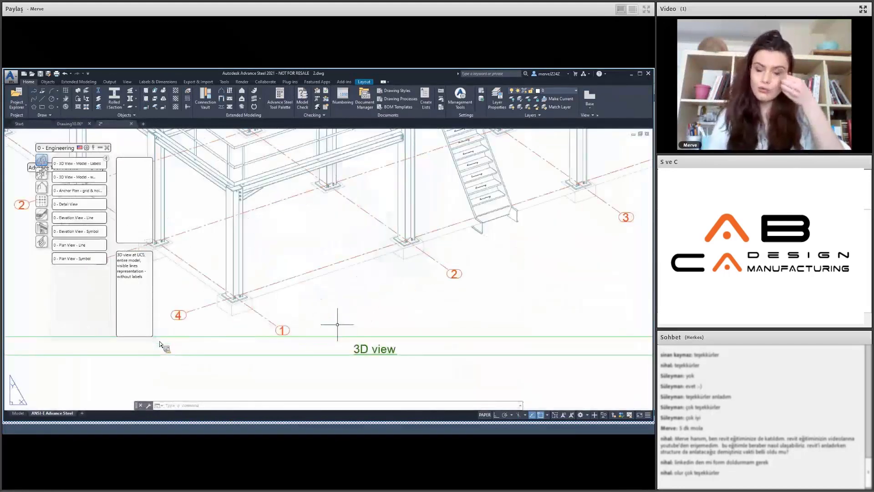
pyautogui.scroll(-5, 337, 324)
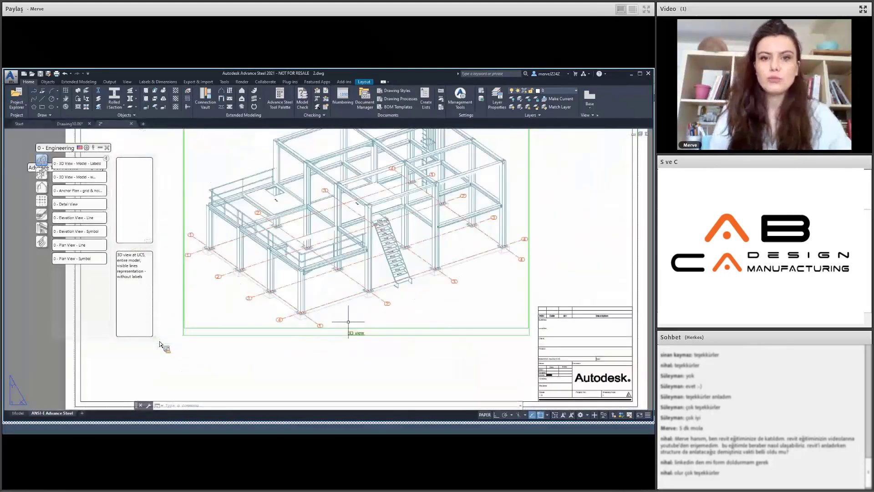
pyautogui.scroll(-3, 348, 321)
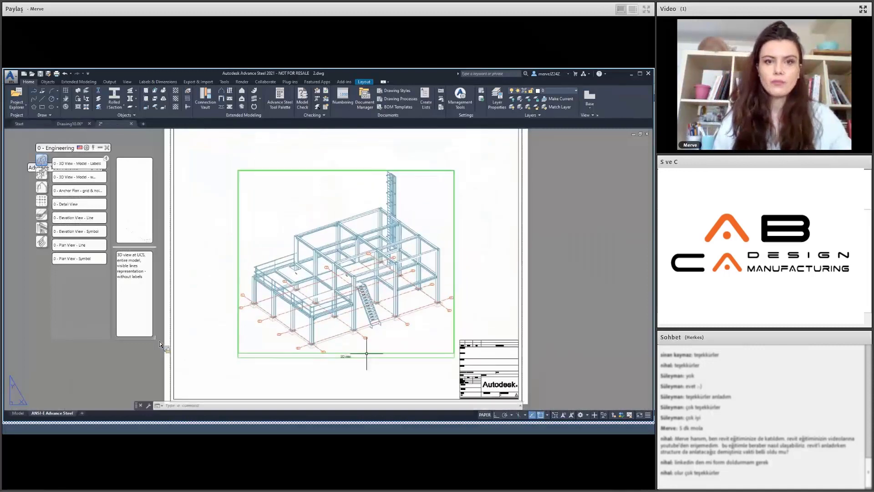
pyautogui.scroll(-2, 367, 353)
pyautogui.scroll(2, 365, 345)
pyautogui.moveTo(357, 343); pyautogui.dragTo(354, 339, button='middle')
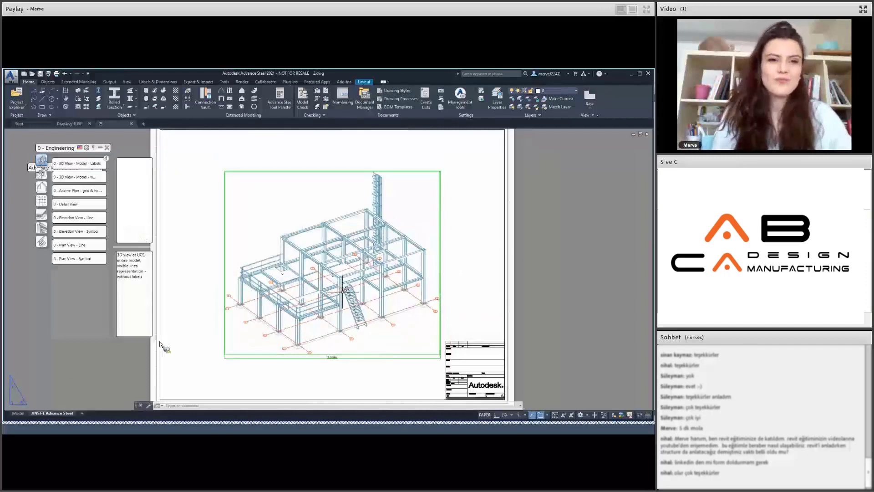
pyautogui.scroll(-2, 259, 276)
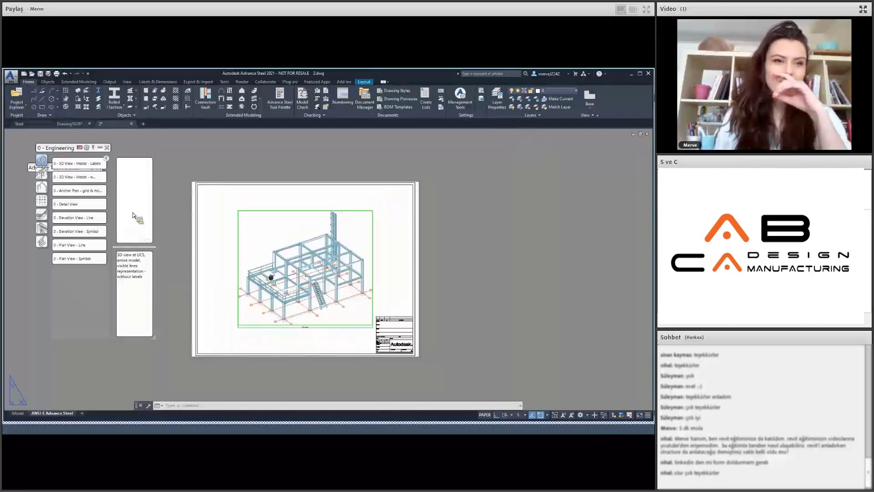
pyautogui.moveTo(271, 277); pyautogui.dragTo(292, 283, button='middle')
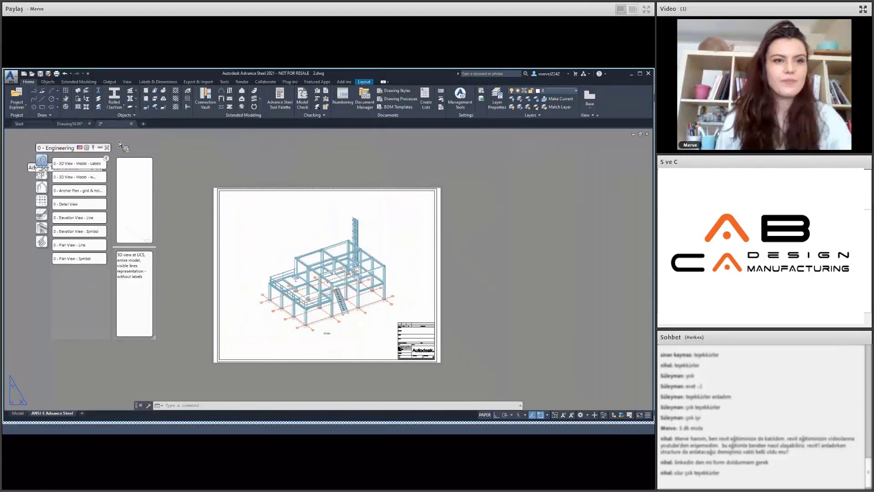
# - Close drawing 2.dwg without saving the changes and return to the steel structure model
pyautogui.click(133, 124)
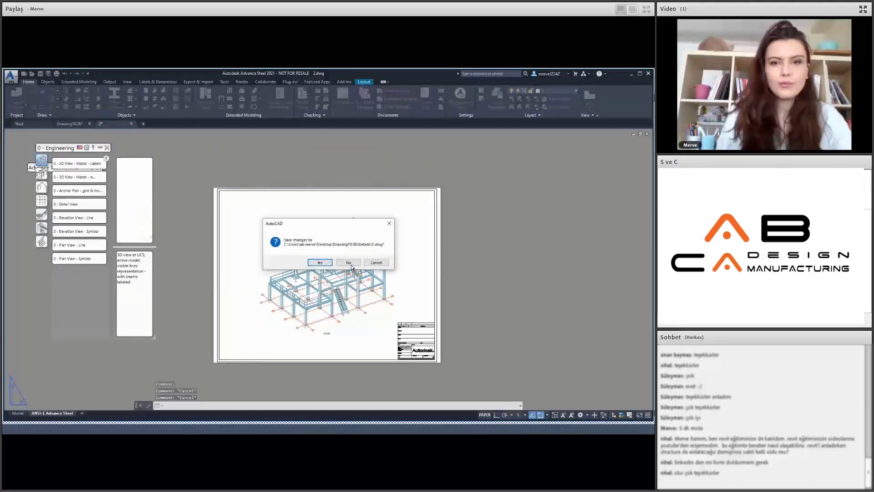
pyautogui.click(351, 264)
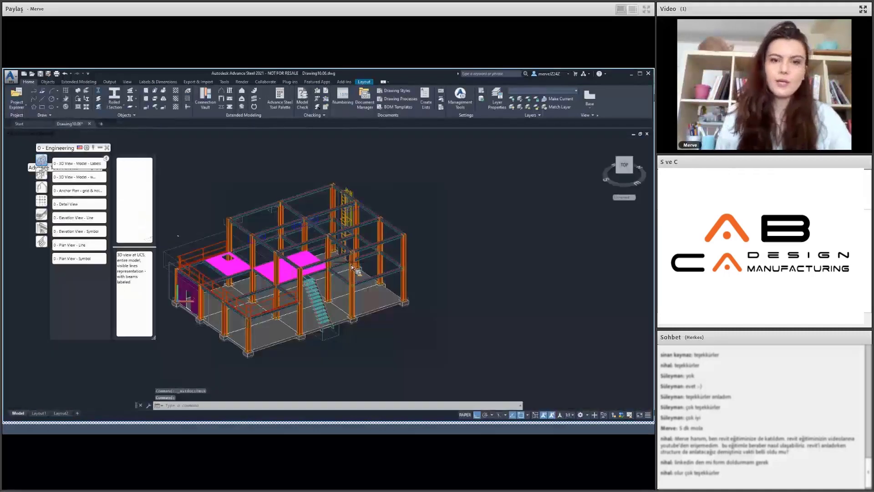
pyautogui.scroll(2, 292, 349)
pyautogui.moveTo(293, 352); pyautogui.dragTo(356, 369, button='middle')
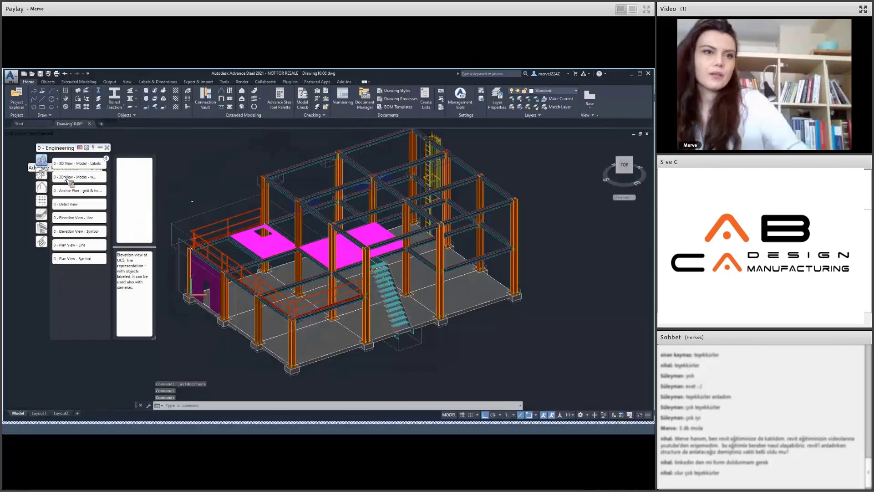
# - Review the drawing styles offered under Assemblies, GA 3D View, GA Plans, Singlepart and the stairs and railings category
pyautogui.click(41, 228)
pyautogui.click(66, 177)
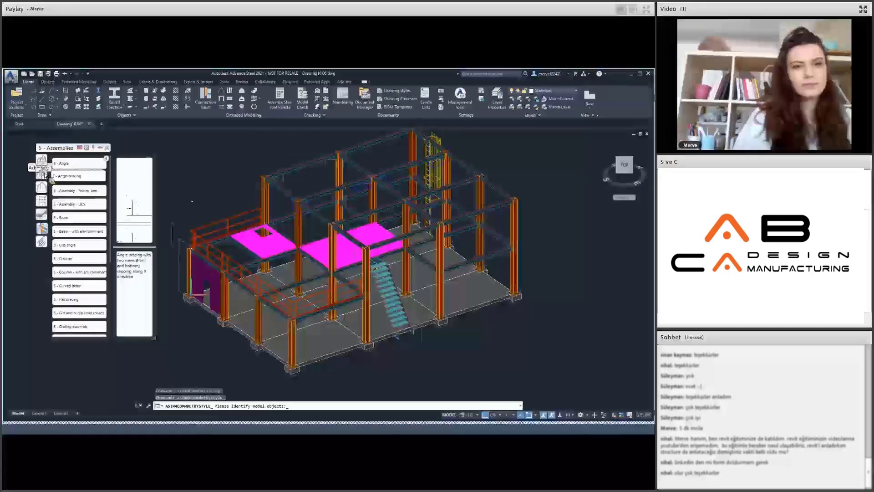
pyautogui.click(41, 189)
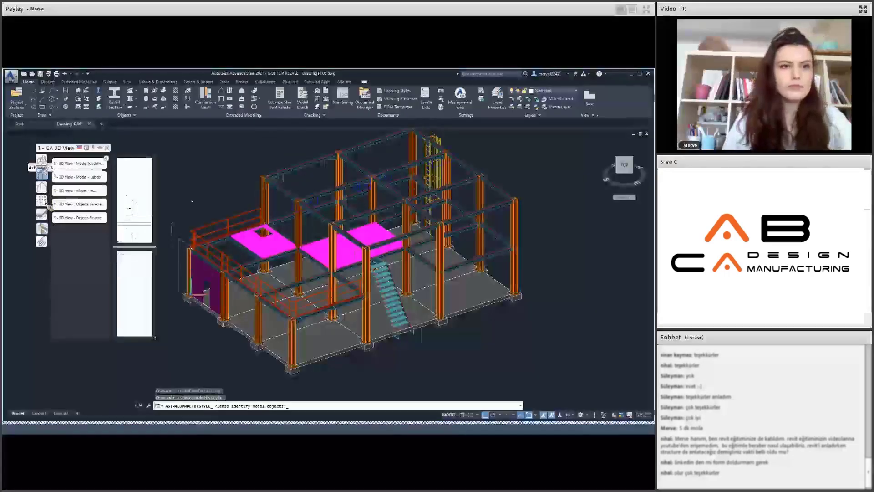
pyautogui.click(43, 218)
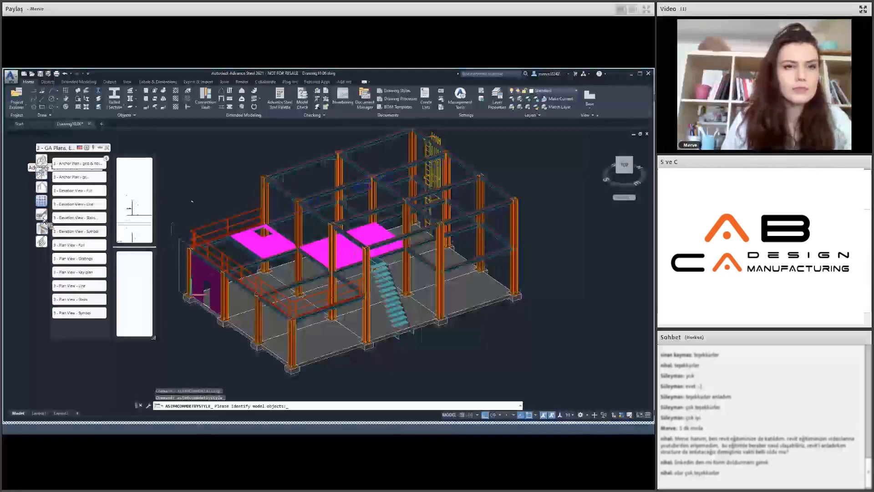
pyautogui.click(42, 217)
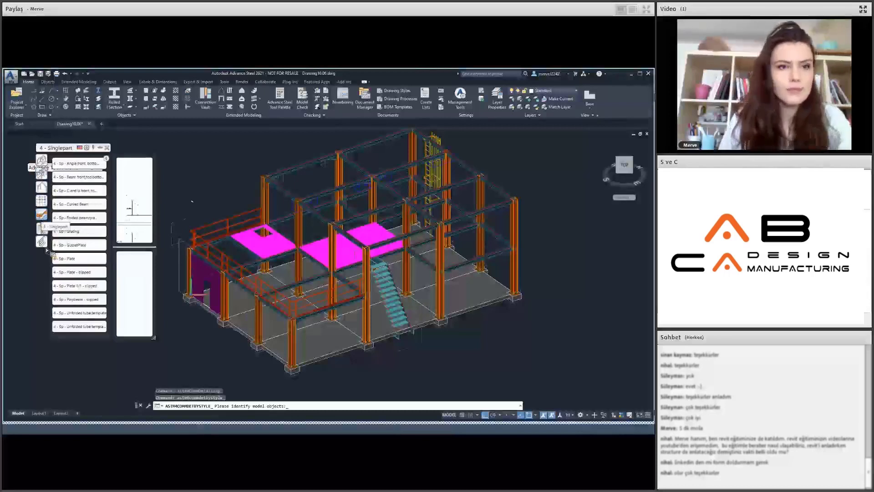
pyautogui.click(42, 229)
pyautogui.click(43, 243)
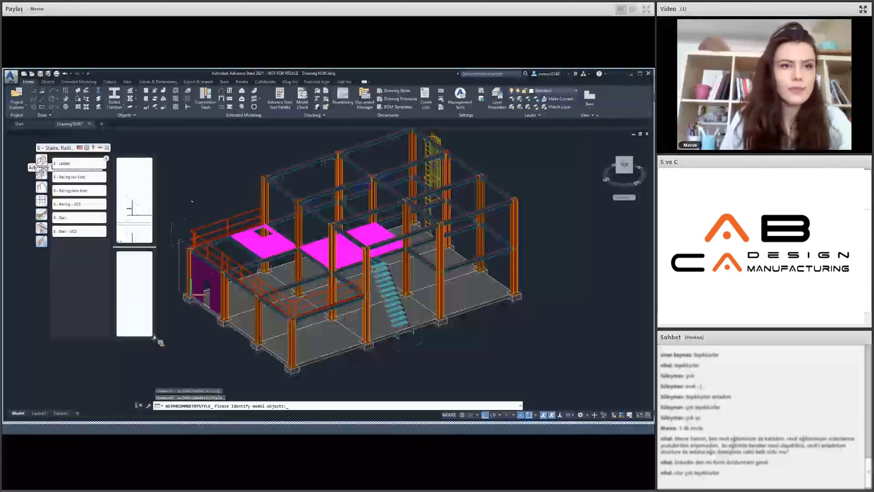
# - Enlarge the style preview, examine the ladder and railing drawing styles, and cancel the object selection
pyautogui.click(156, 340)
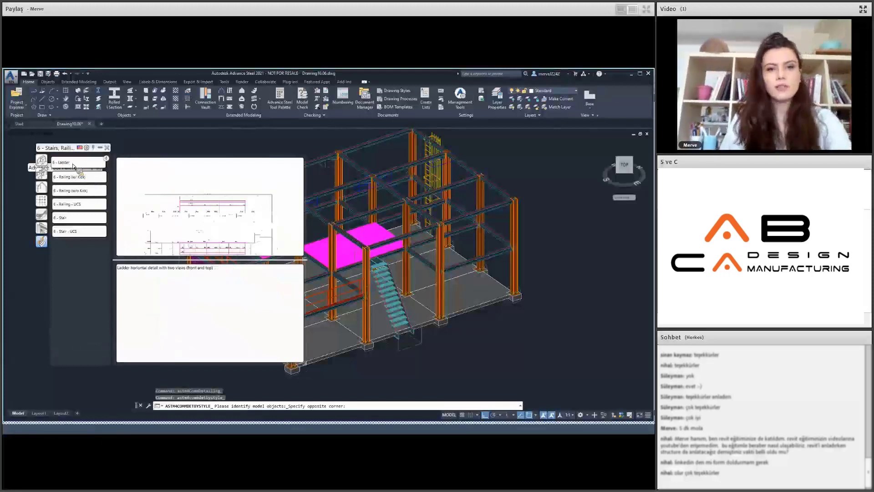
pyautogui.moveTo(79, 167); pyautogui.dragTo(223, 244)
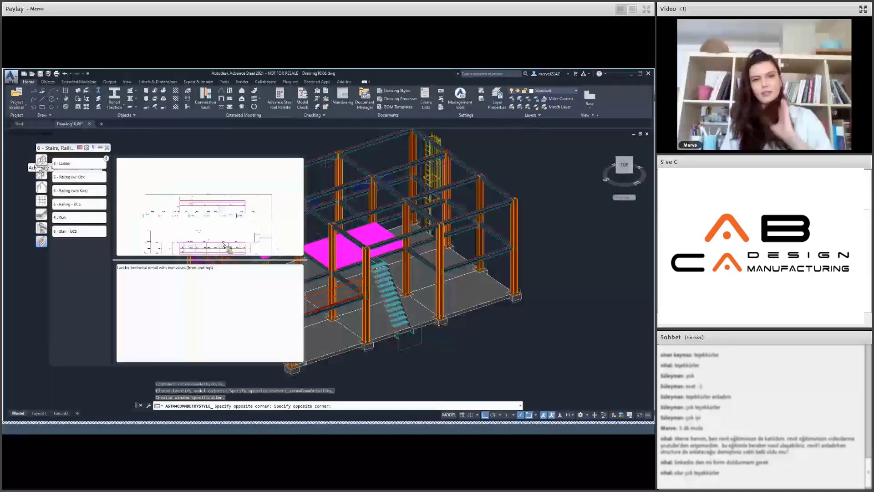
pyautogui.click(88, 164)
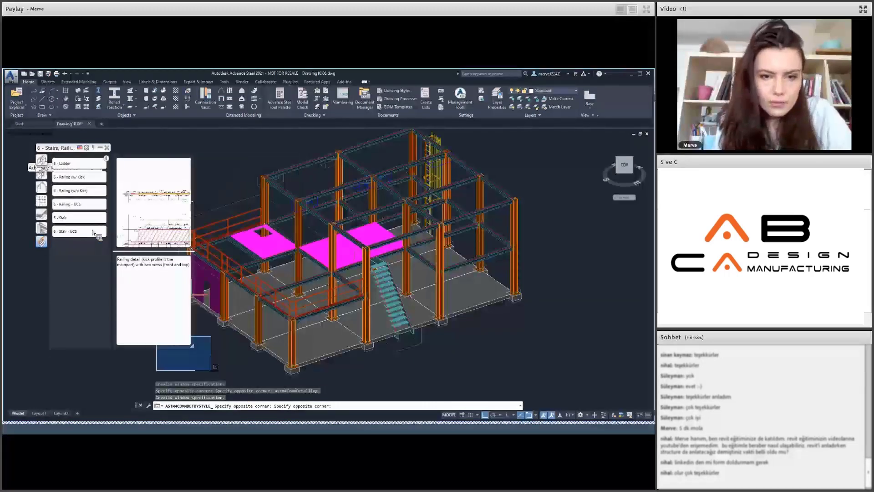
pyautogui.press('Escape')
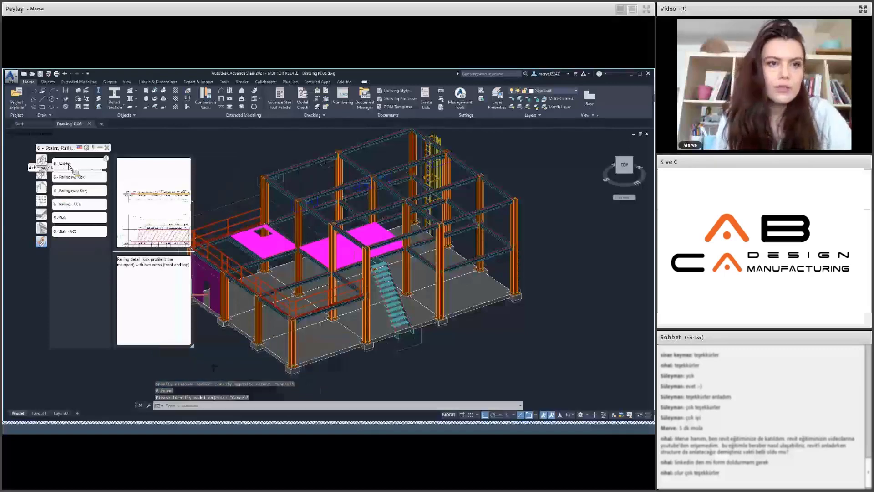
# - Create a detail of the staircase with the 6 - Ladder style, using the default settings with drawing name 100.dwg
pyautogui.click(71, 164)
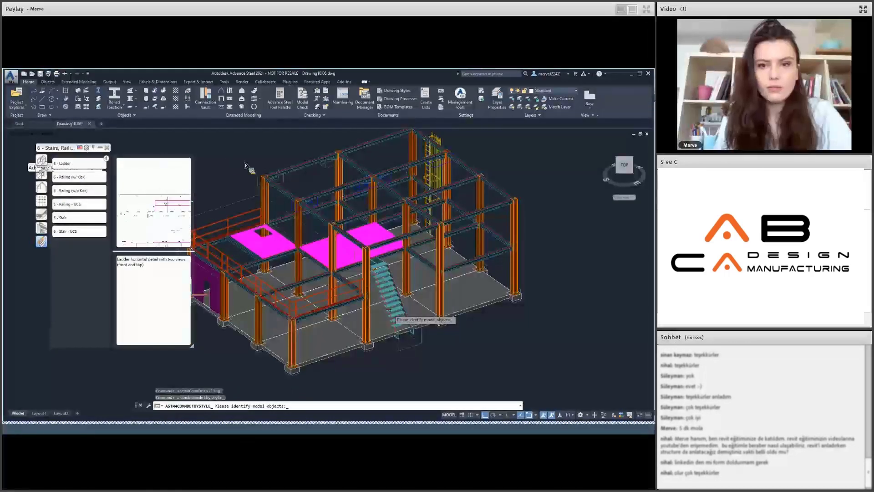
pyautogui.click(303, 265)
pyautogui.press('Return')
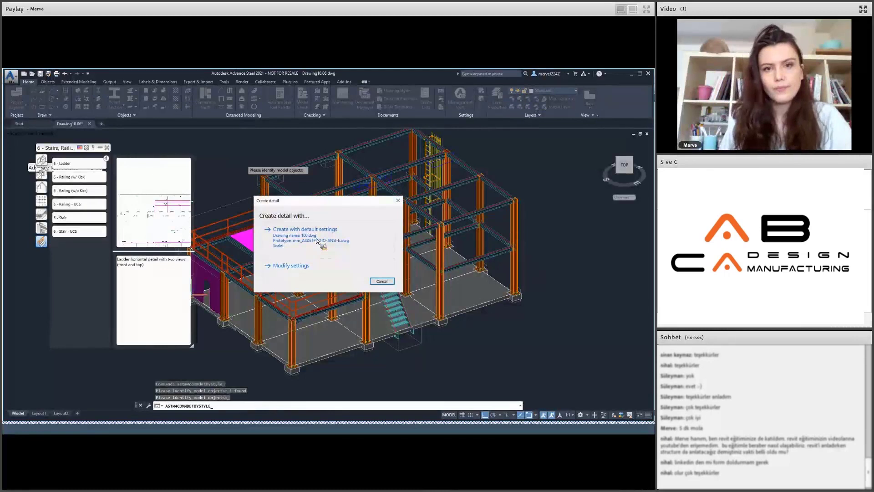
pyautogui.click(317, 240)
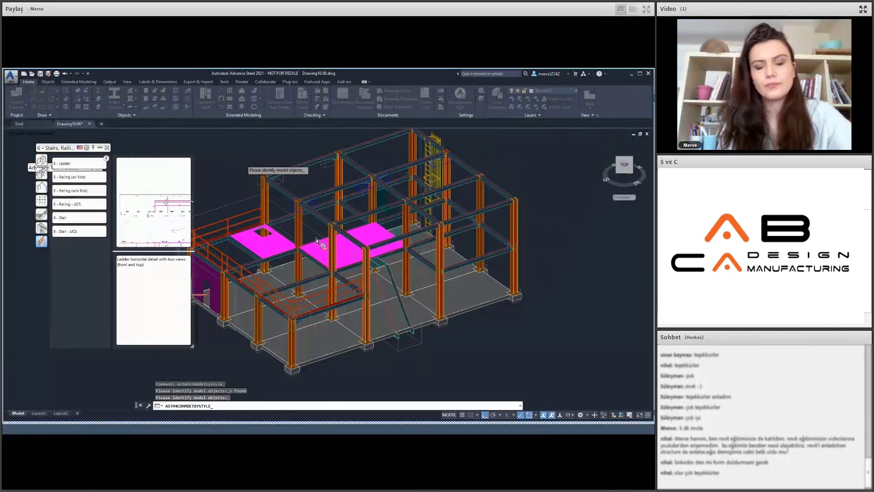
pyautogui.press('Return')
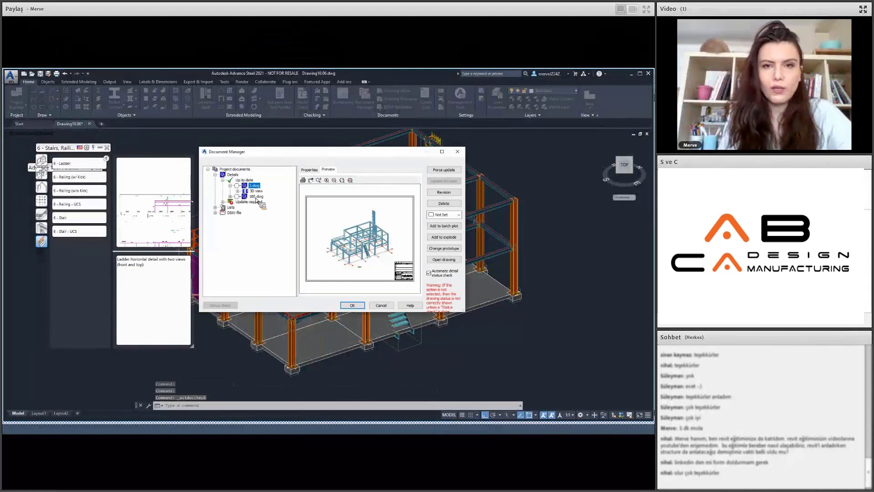
# - Open detail 100.dwg from the Document Manager to view it, and close the drawing without saving
pyautogui.click(256, 197)
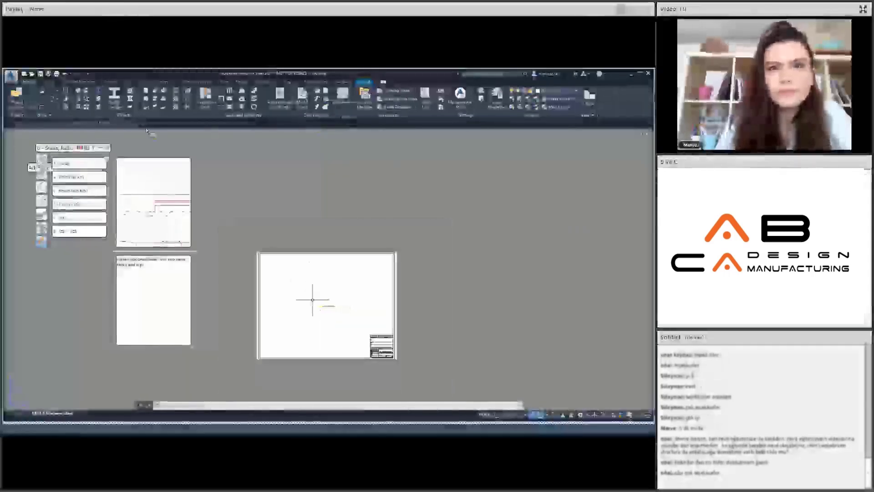
pyautogui.click(357, 265)
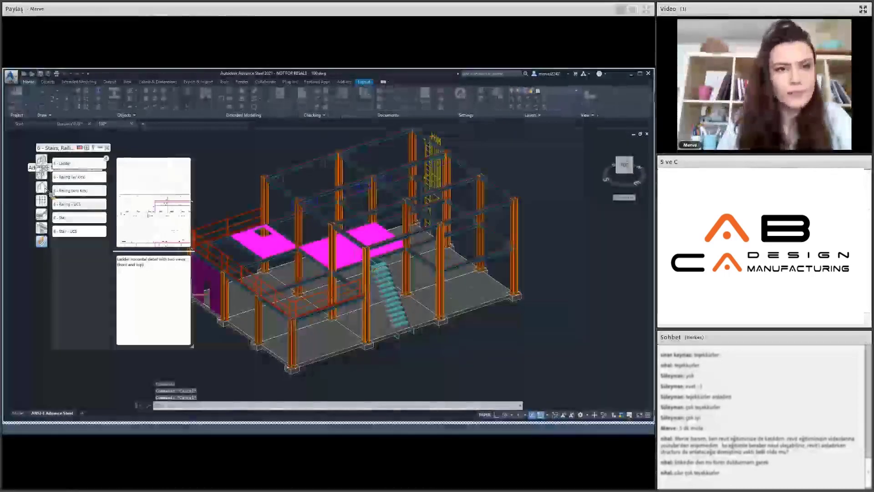
# - Browse the GA Plans and Assemblies drawing styles again and review the beam with environment style
pyautogui.click(44, 177)
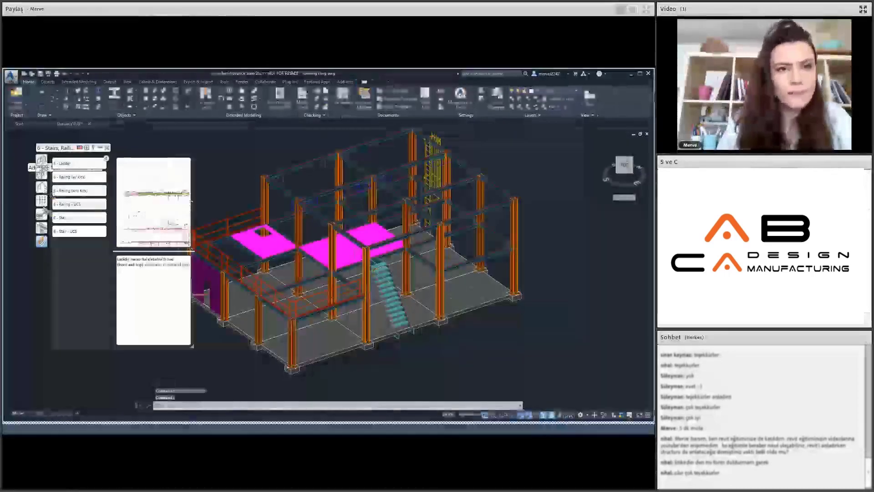
pyautogui.click(43, 214)
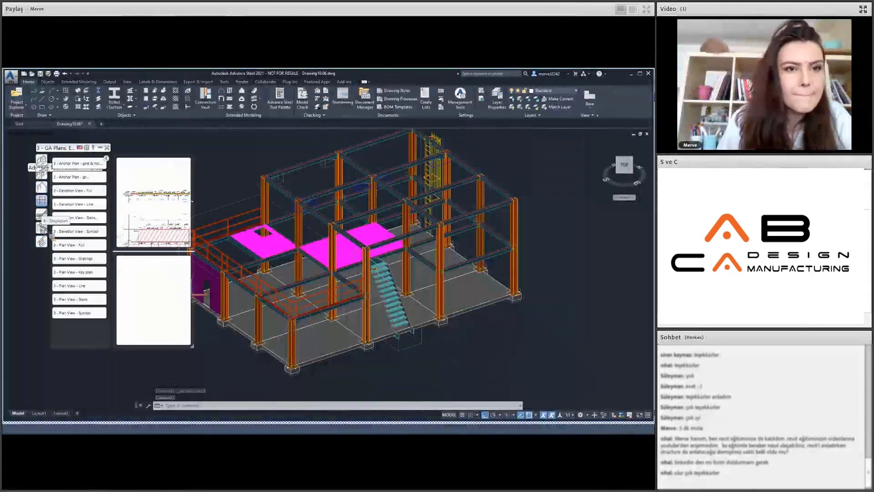
pyautogui.click(46, 231)
pyautogui.click(44, 243)
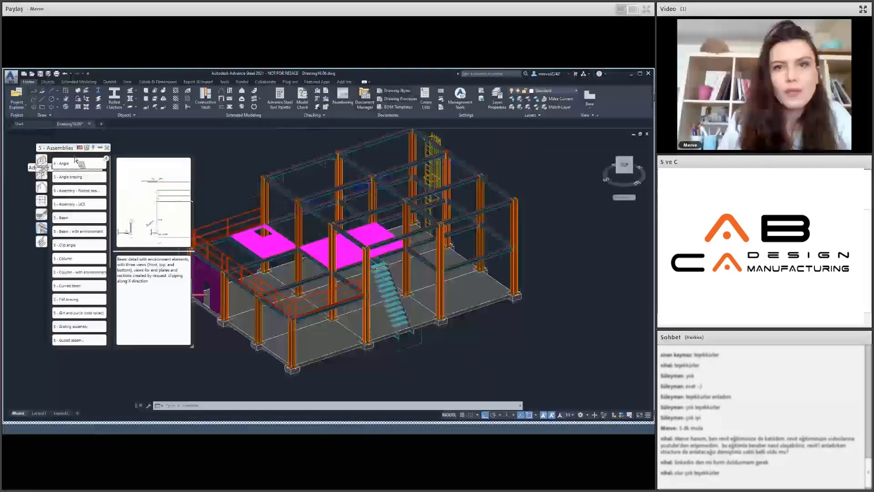
# - Review the drawing processes for all single parts and all assemblies, including the ANSI sheet size options
pyautogui.moveTo(50, 167)
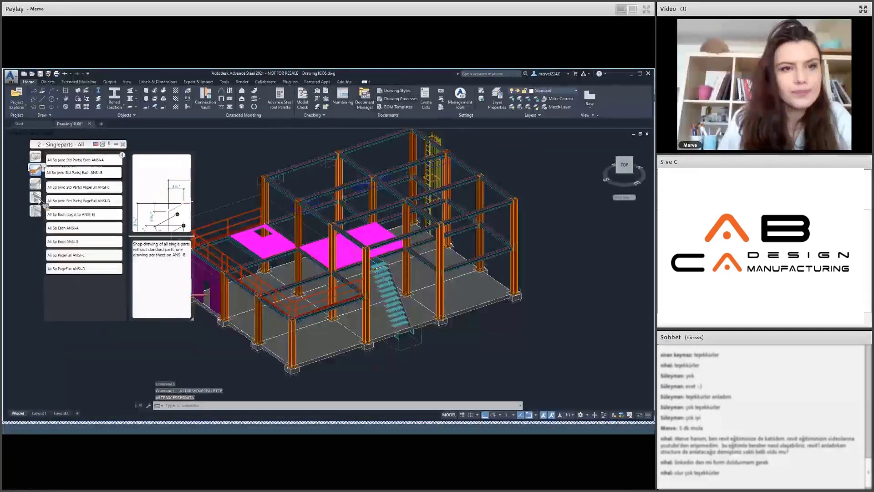
pyautogui.click(36, 197)
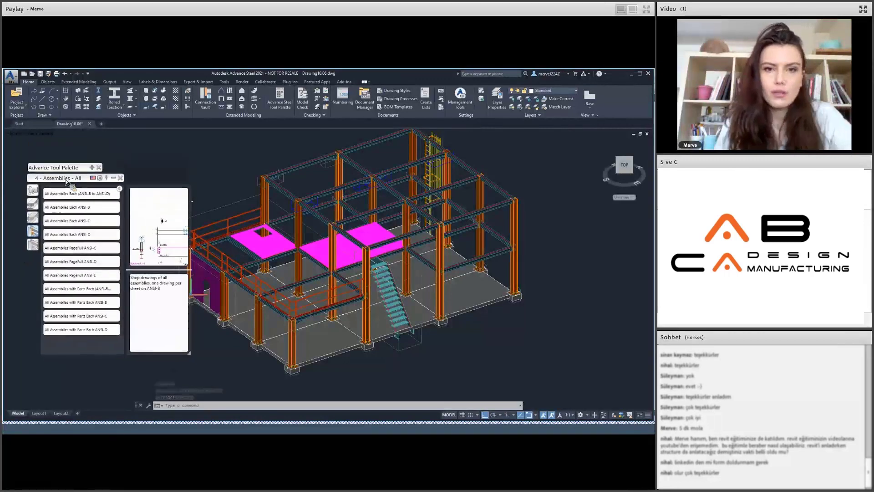
pyautogui.scroll(-4, 395, 242)
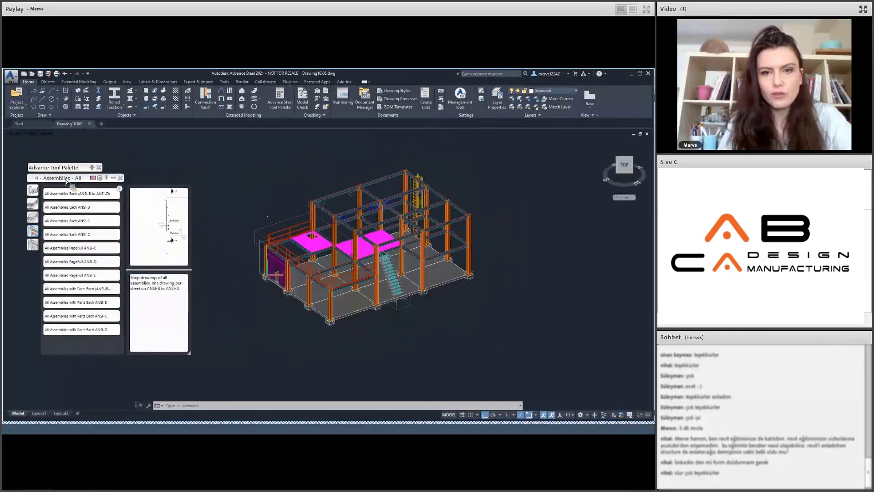
# - Create shop drawings of all single parts with the All Sp (w/o Std Parts) Each ANSI-A drawing process
pyautogui.scroll(3, 348, 260)
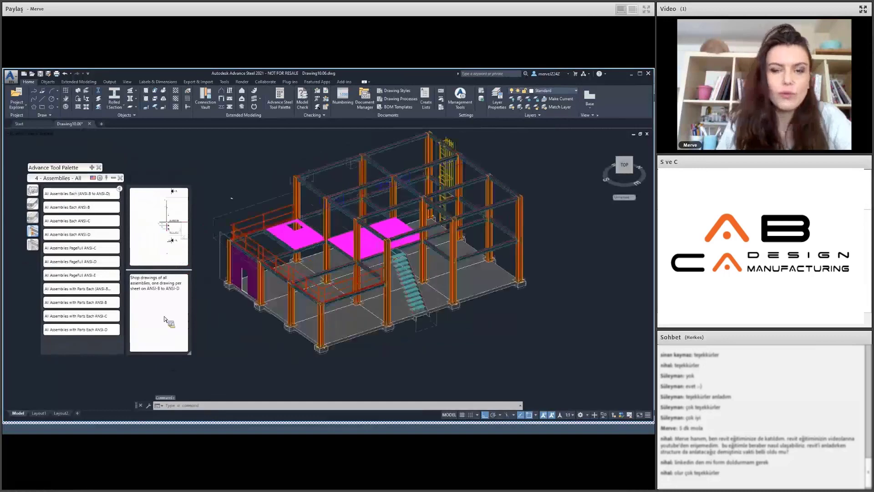
pyautogui.click(33, 245)
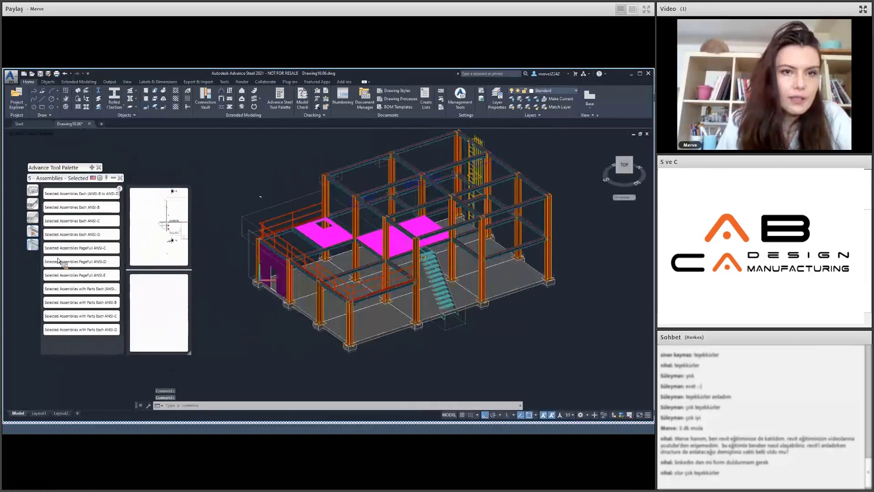
pyautogui.click(32, 231)
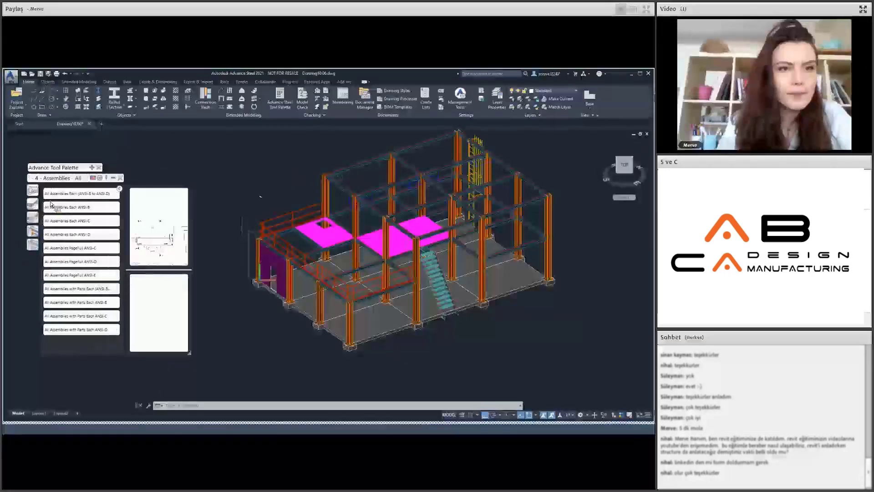
pyautogui.click(33, 203)
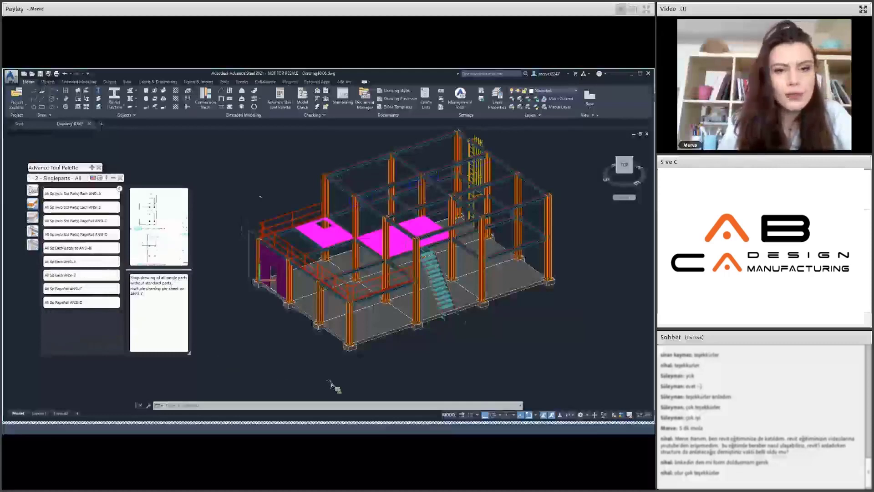
pyautogui.click(80, 195)
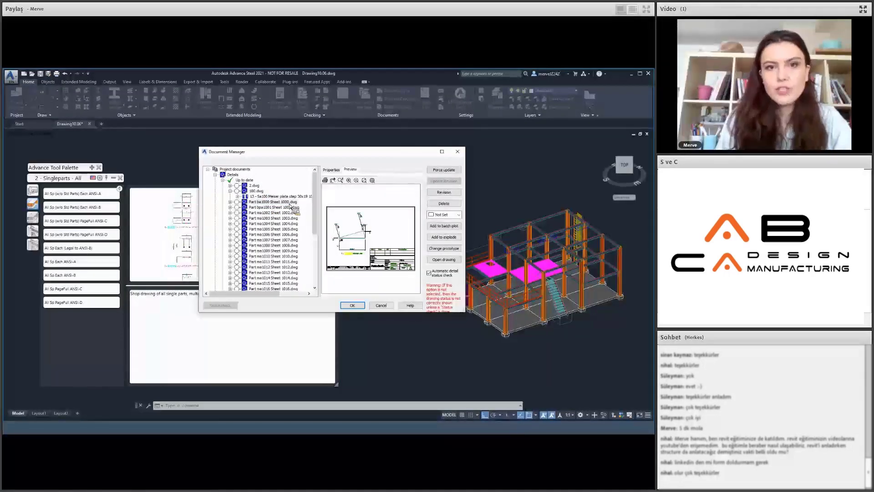
# - Open Part ba1000 Sheet 1000.dwg from the Document Manager, examine its material list and title block, and close it without saving
pyautogui.click(443, 261)
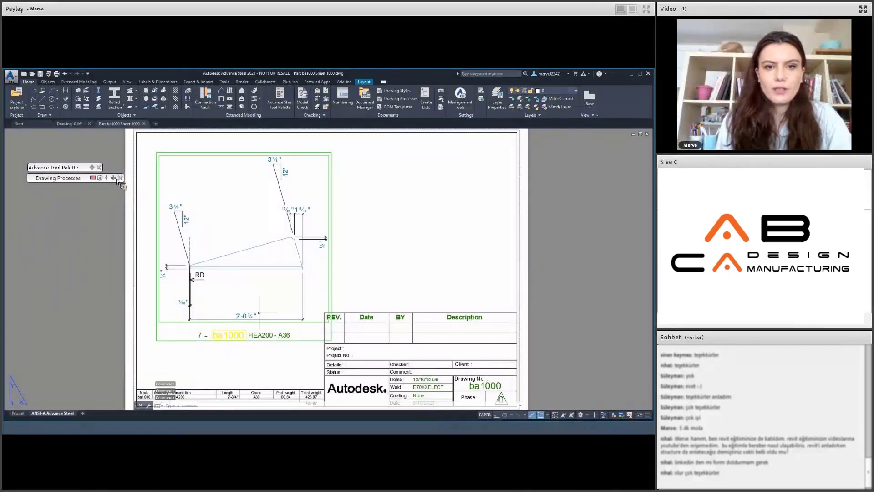
pyautogui.moveTo(349, 236); pyautogui.dragTo(319, 189, button='middle')
pyautogui.moveTo(239, 349); pyautogui.dragTo(269, 349, button='middle')
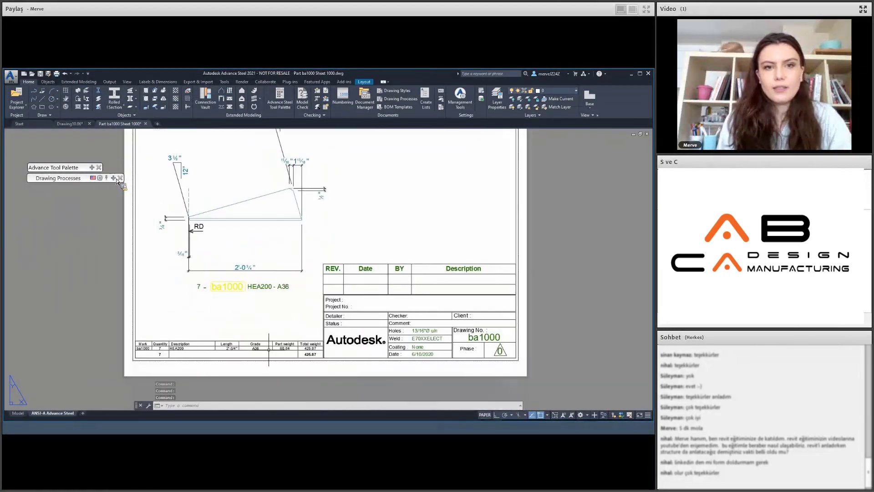
pyautogui.scroll(2, 268, 348)
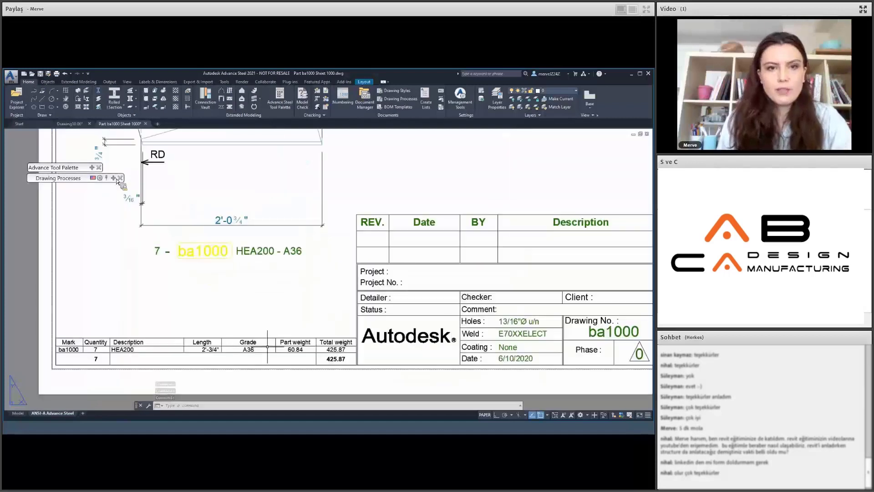
pyautogui.moveTo(266, 350); pyautogui.dragTo(294, 326, button='middle')
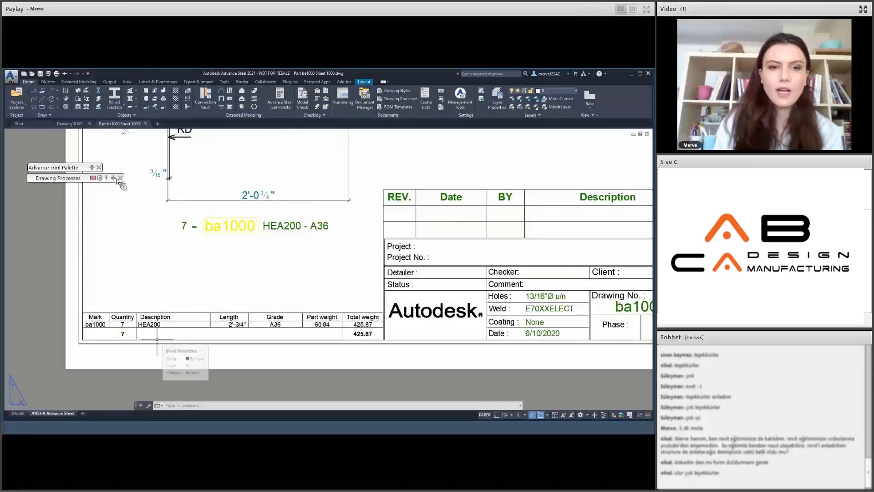
pyautogui.scroll(-2, 157, 339)
pyautogui.moveTo(158, 337)
pyautogui.mouseDown(button='middle')
pyautogui.moveTo(150, 339)
pyautogui.moveTo(153, 350)
pyautogui.mouseUp(button='middle')
pyautogui.scroll(2, 155, 337)
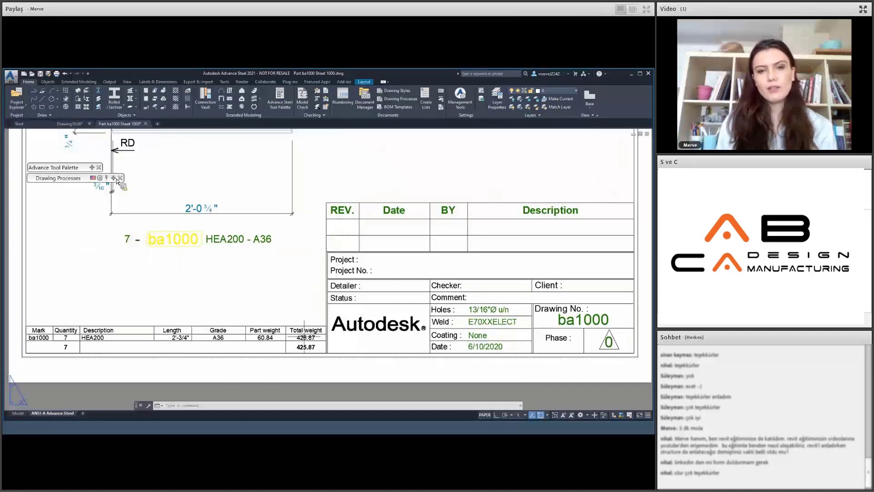
pyautogui.scroll(-5, 296, 303)
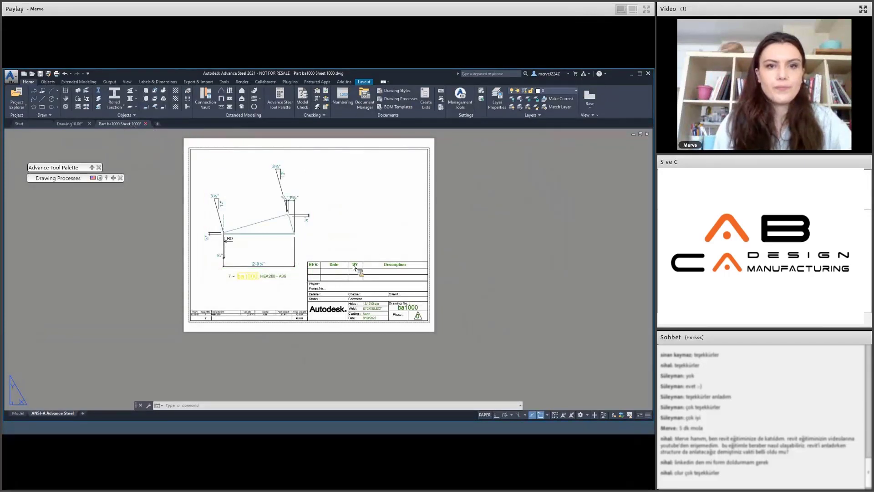
pyautogui.click(354, 264)
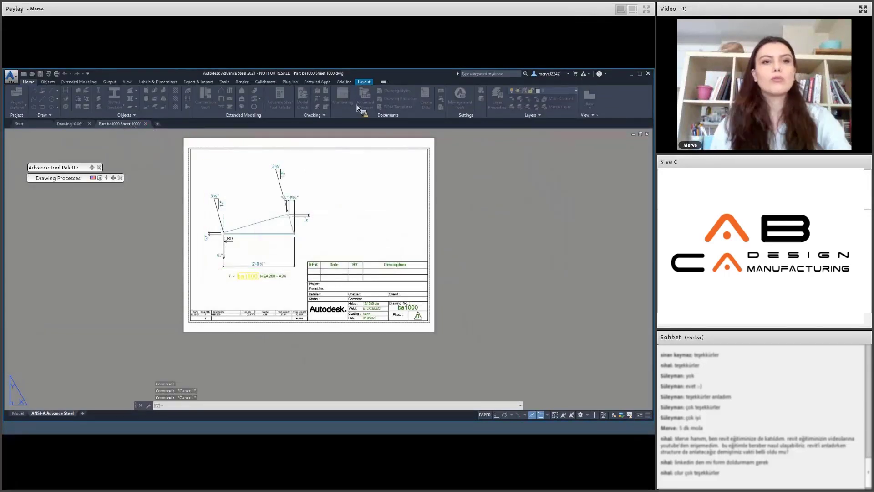
pyautogui.hotkey('ctrl', 'F4')
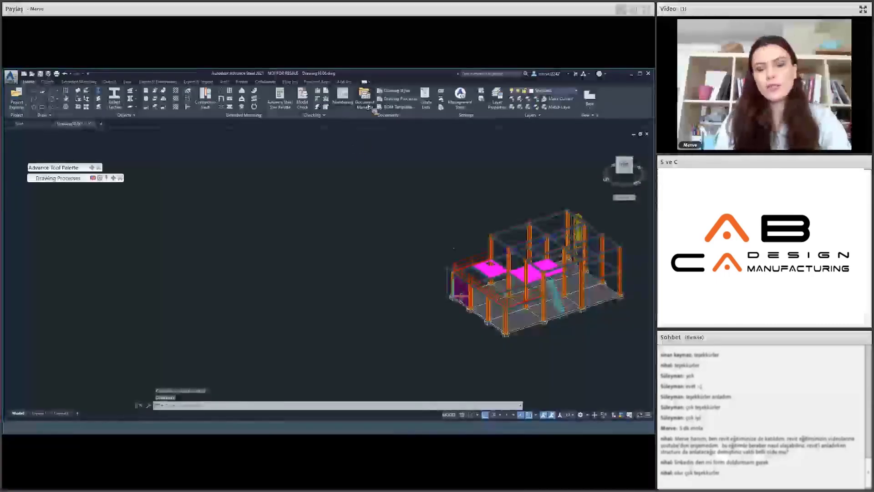
# - Preview the generated part sheets in the Document Manager and open Part bpa1001 Sheet 1001.dwg
pyautogui.click(366, 101)
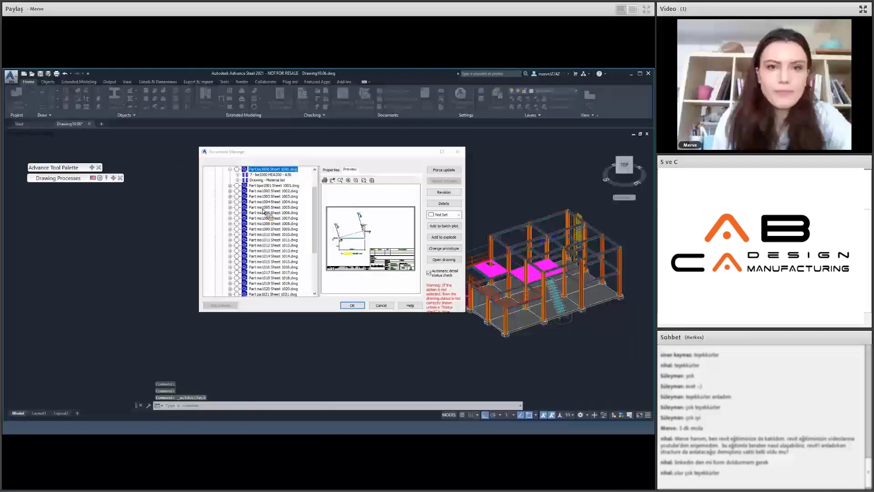
pyautogui.scroll(2, 255, 198)
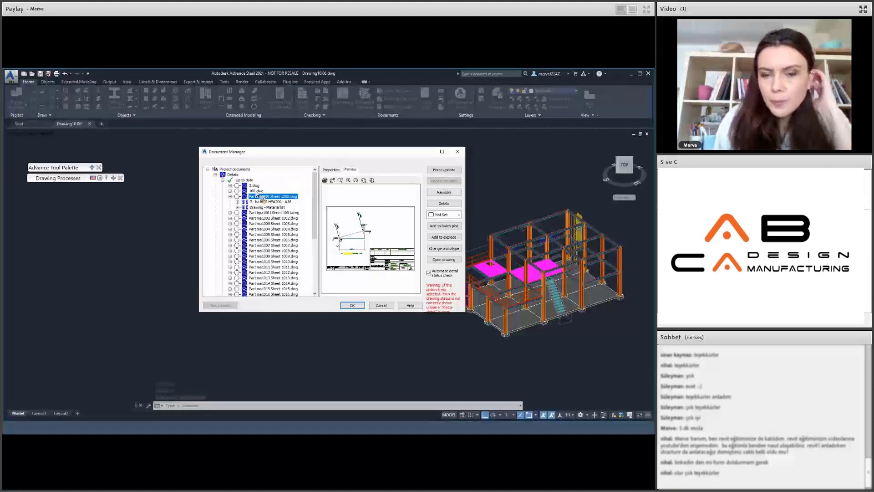
pyautogui.click(256, 191)
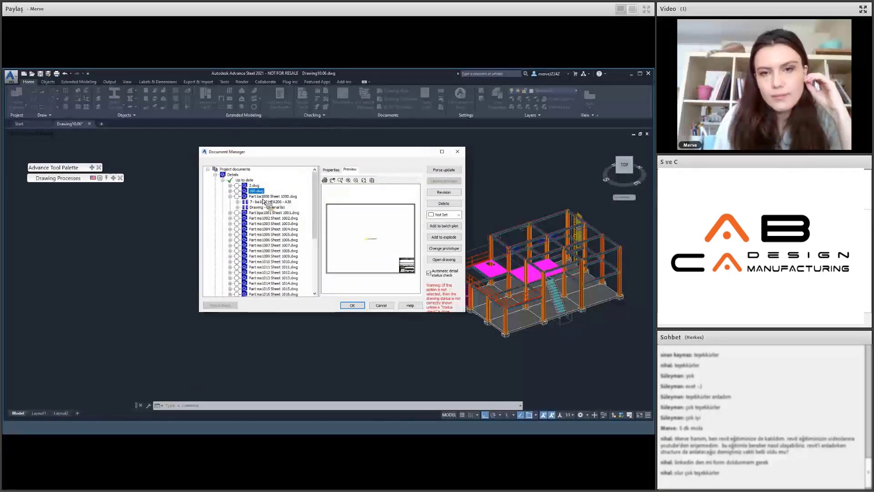
pyautogui.press('Down')
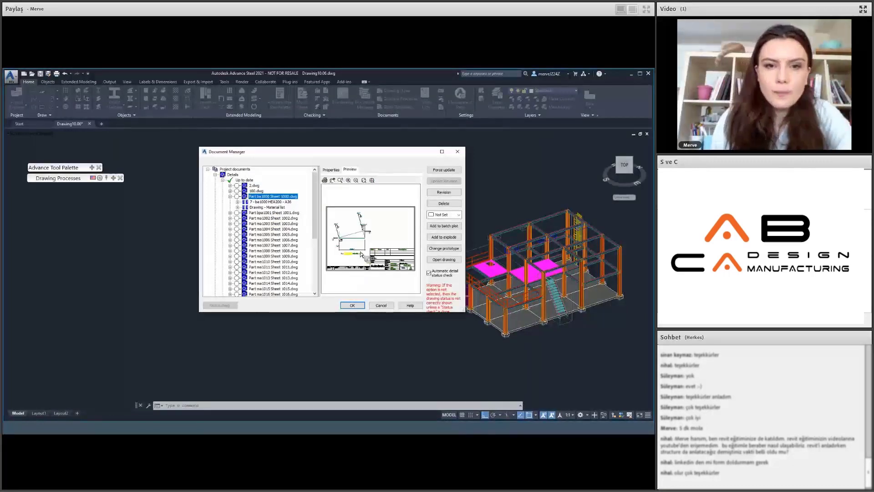
pyautogui.press('Down')
pyautogui.press('Down')
pyautogui.press('Down')
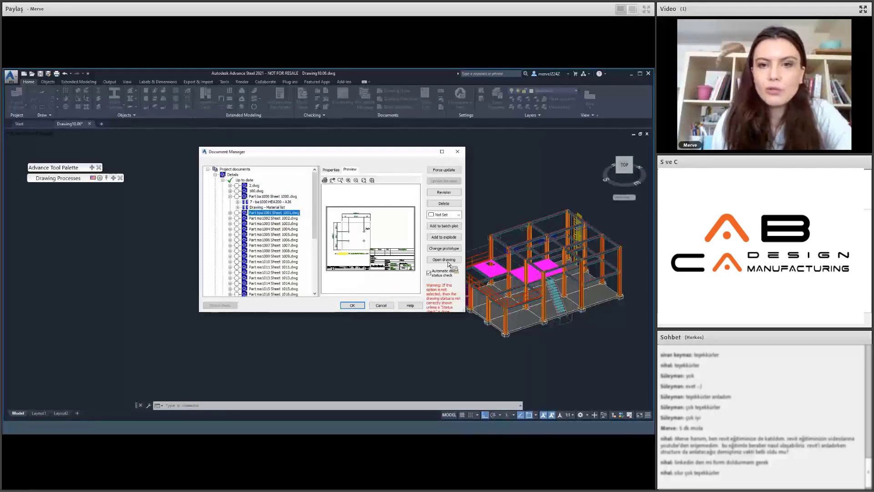
pyautogui.doubleClick(356, 262)
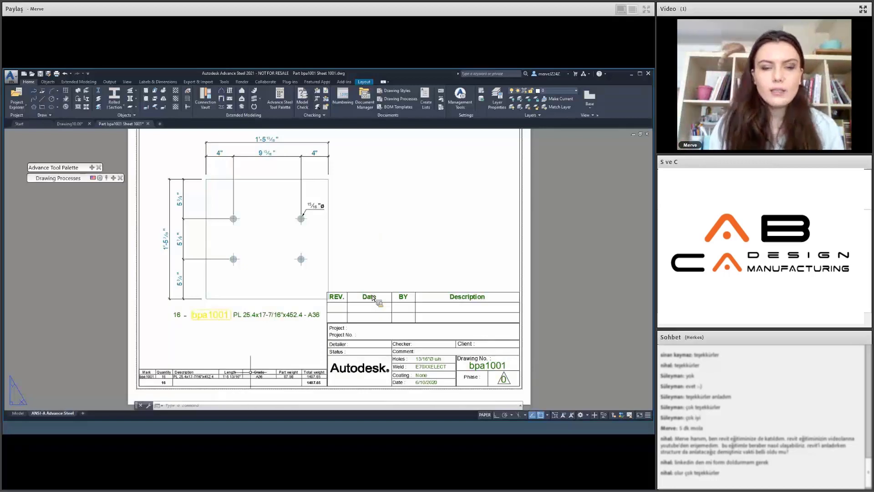
# - Examine the bpa1001 plate's dimensions, material list and title block, and close the drawing without saving
pyautogui.moveTo(248, 365); pyautogui.dragTo(234, 325, button='middle')
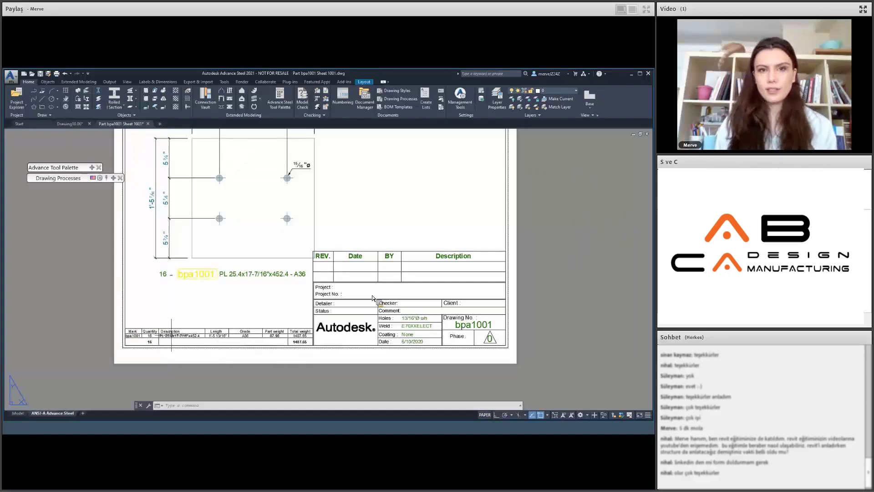
pyautogui.moveTo(209, 335); pyautogui.dragTo(207, 355, button='middle')
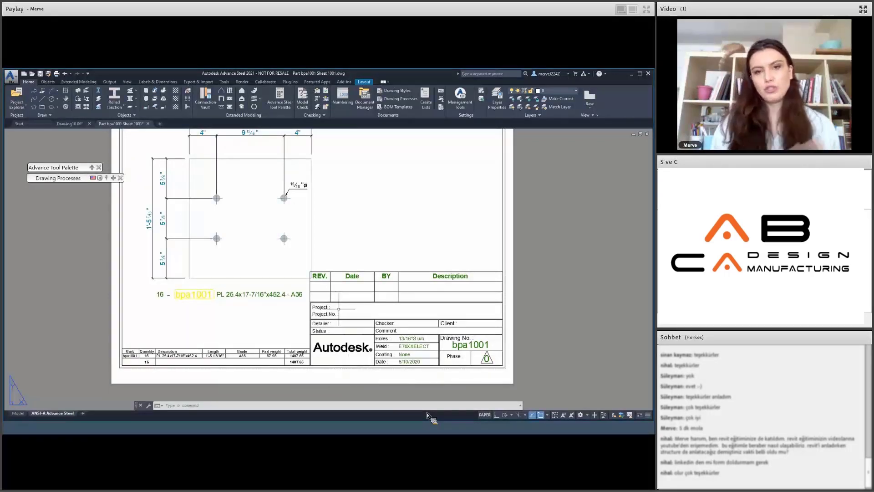
pyautogui.scroll(-2, 339, 300)
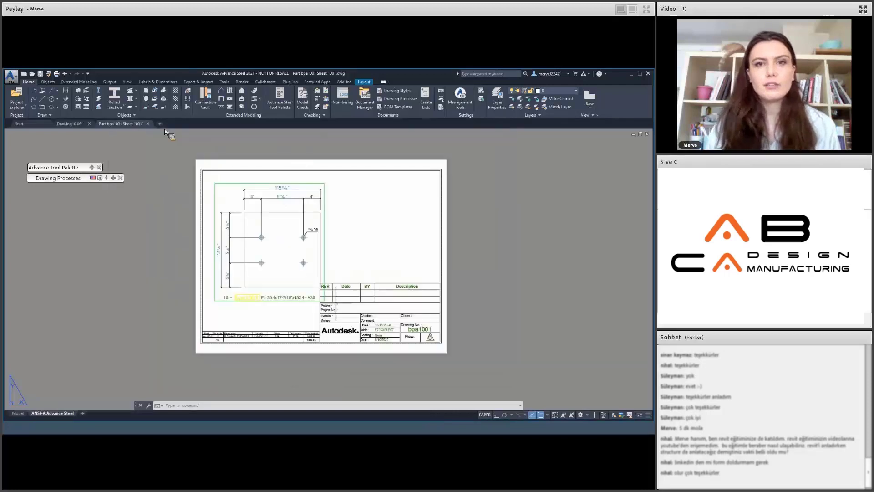
pyautogui.click(148, 124)
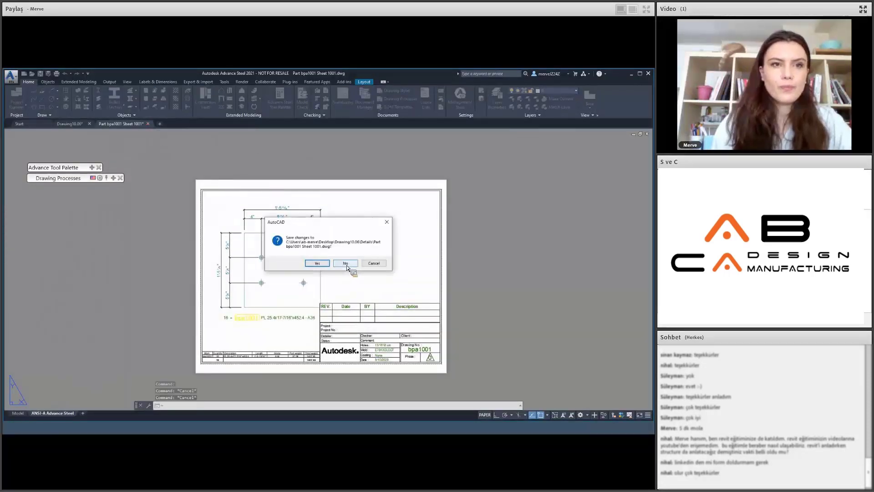
pyautogui.click(346, 264)
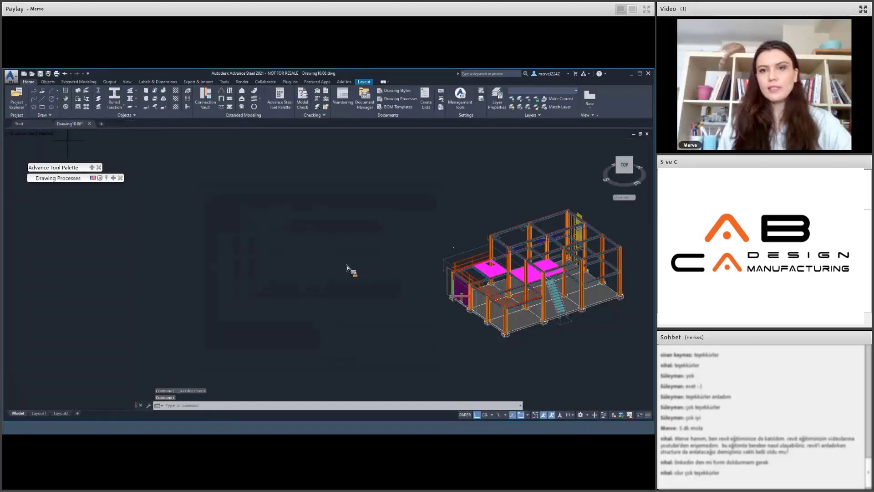
# - Review the drawing processes for selected assemblies, all assemblies and selected single parts
pyautogui.scroll(6, 471, 273)
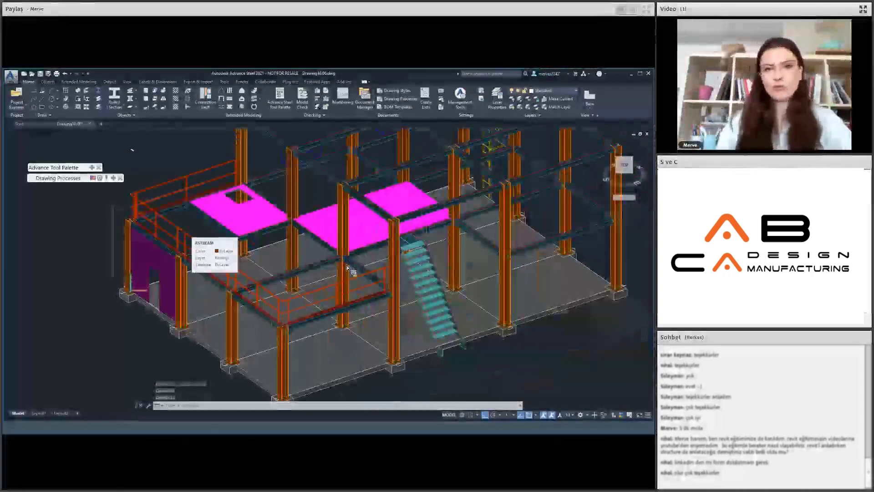
pyautogui.scroll(-3, 208, 301)
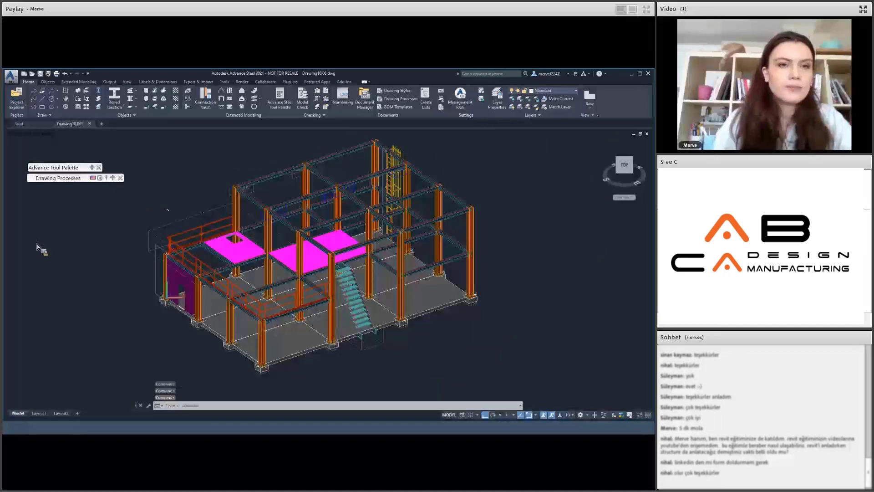
pyautogui.moveTo(58, 248)
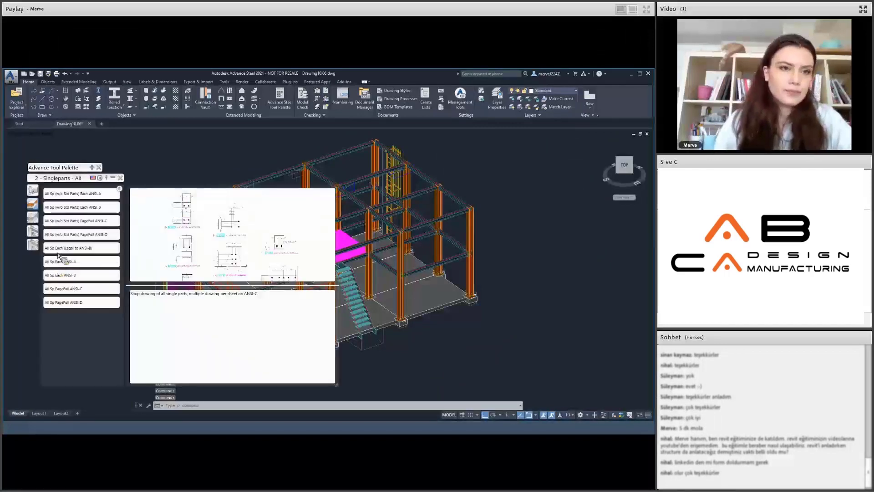
pyautogui.click(34, 232)
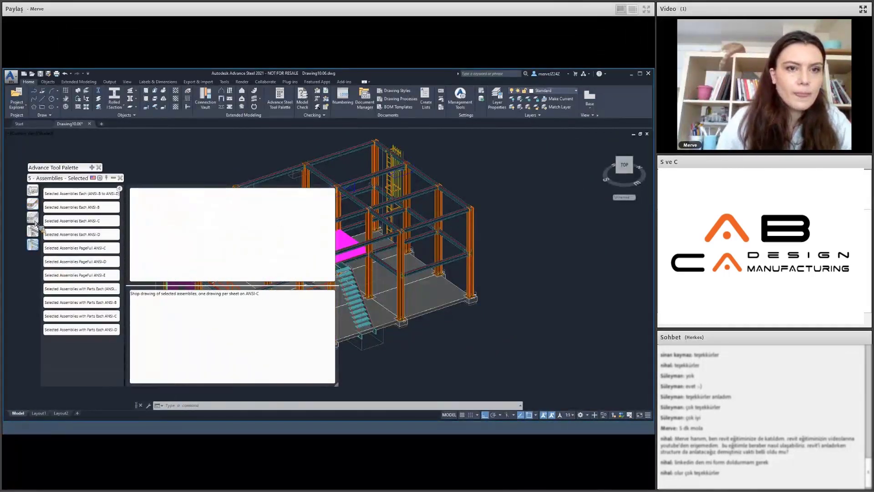
pyautogui.click(36, 222)
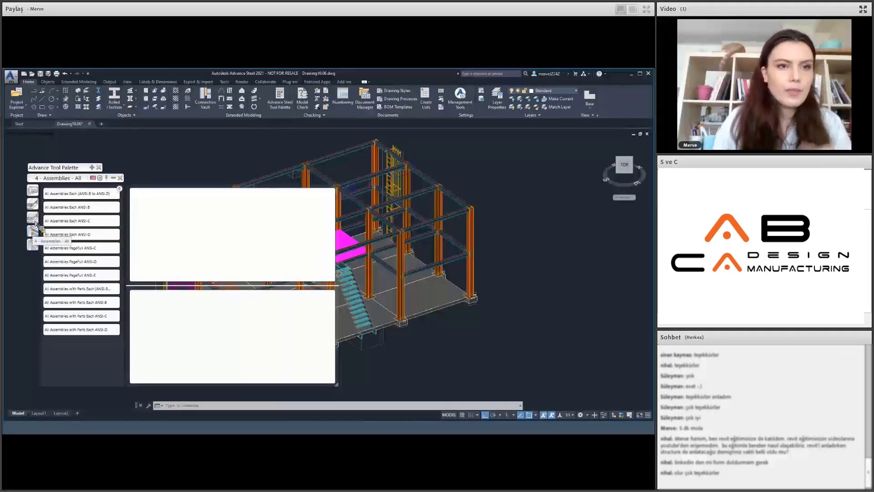
pyautogui.click(34, 218)
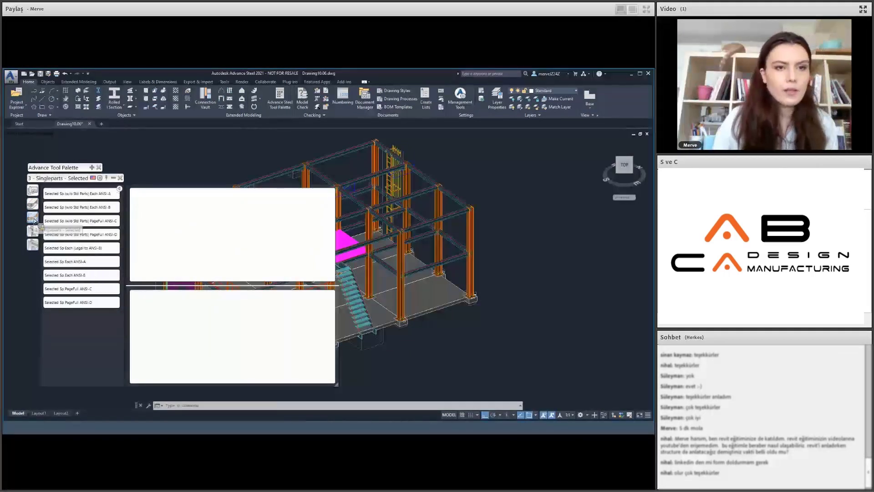
# - Display the drawing styles beside the drawing processes and compare the GA plan, assembly and stair and railing styles with the assembly processes
pyautogui.click(396, 93)
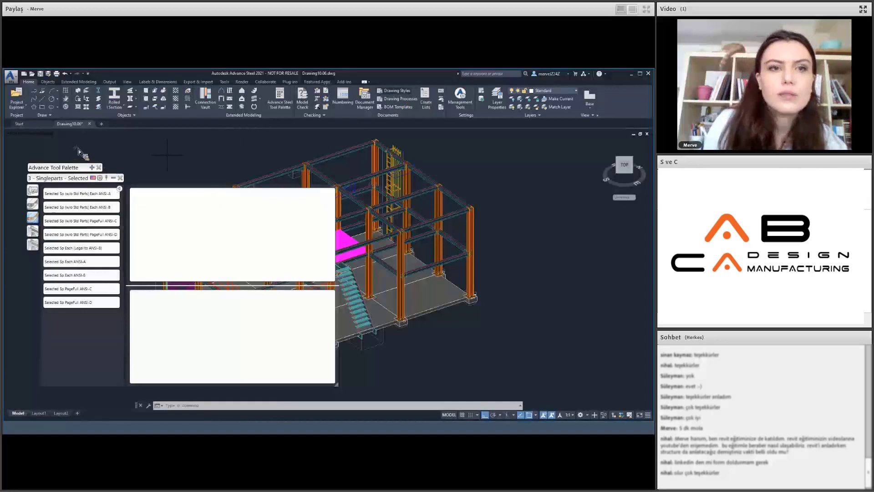
pyautogui.moveTo(73, 149); pyautogui.dragTo(505, 128)
pyautogui.click(470, 177)
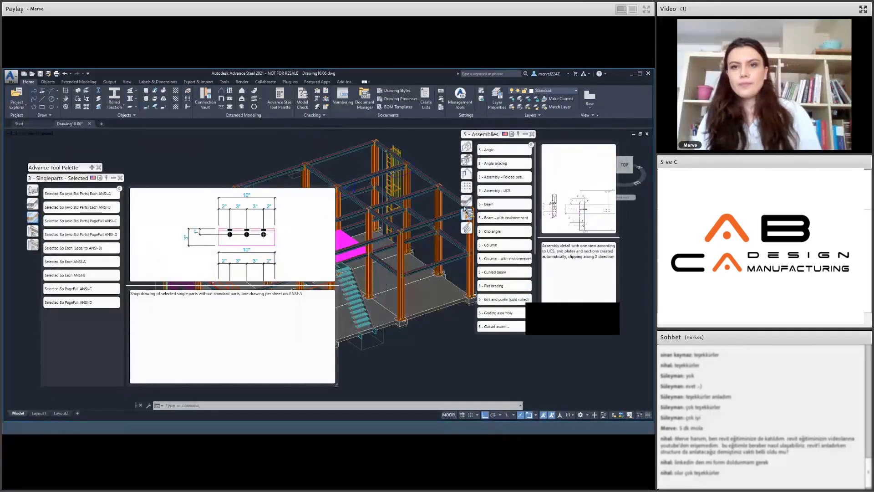
pyautogui.scroll(-1, 466, 209)
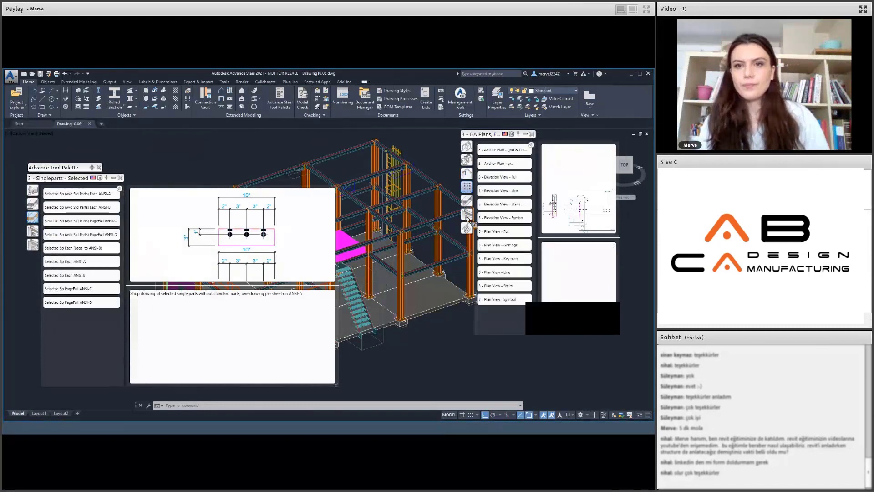
pyautogui.scroll(-1, 468, 226)
pyautogui.scroll(-1, 467, 235)
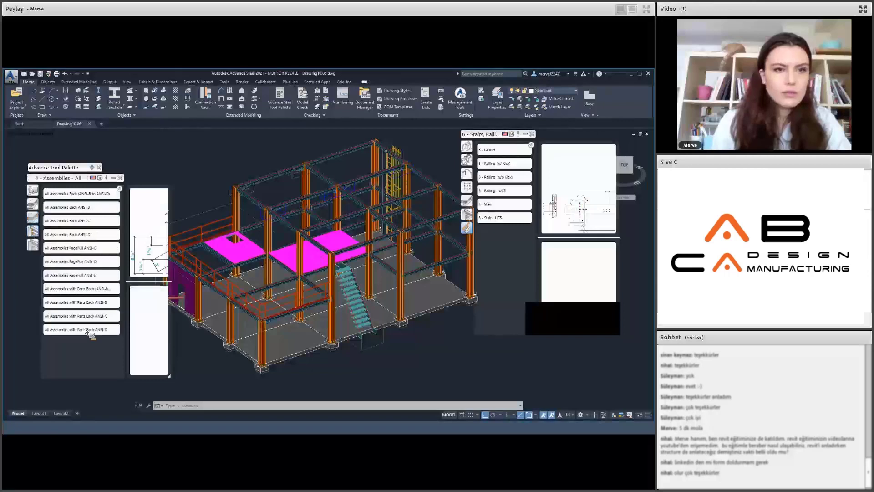
pyautogui.click(37, 246)
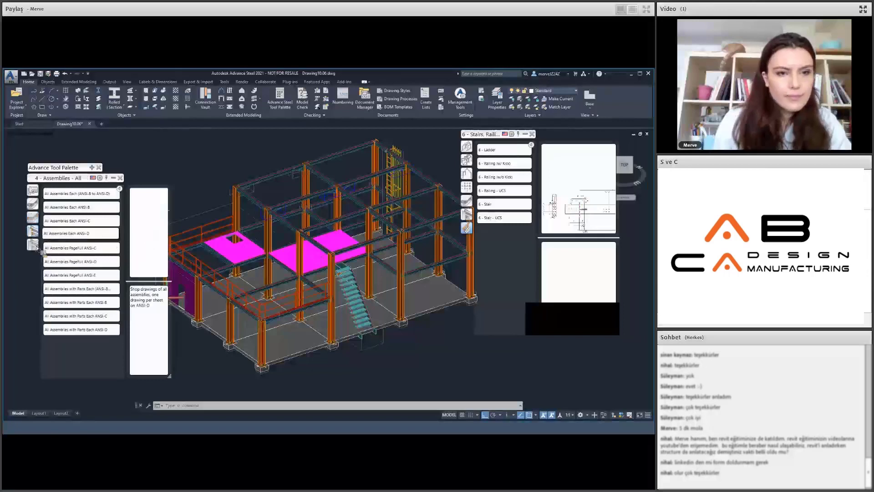
# - Display the drawing processes for selected single parts and try the Selected Sp (w/o Std Parts) Each ANSI-A process
pyautogui.click(33, 208)
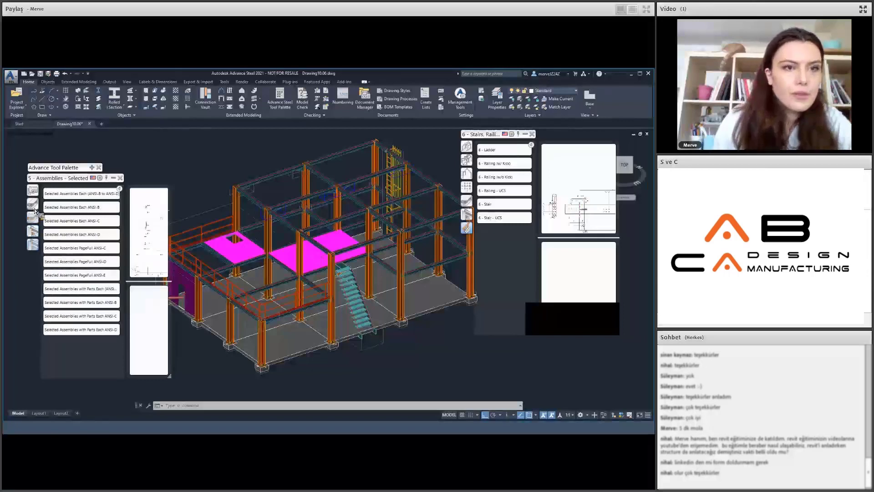
pyautogui.click(33, 210)
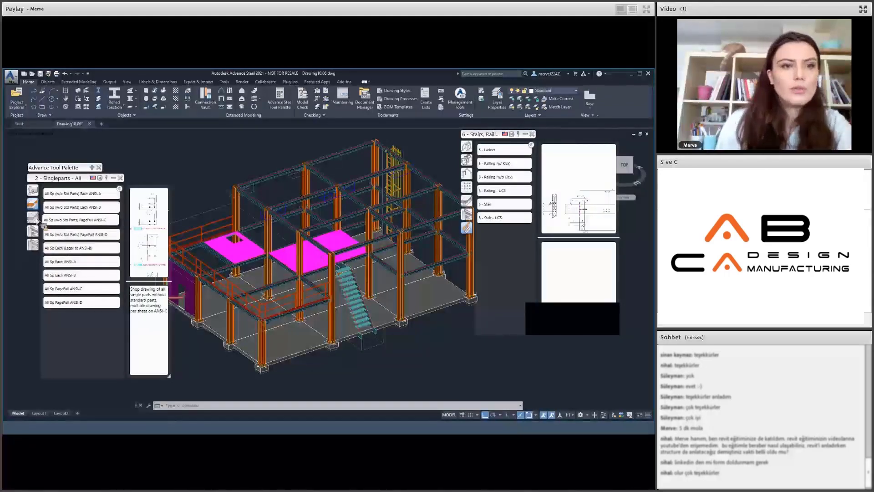
pyautogui.click(38, 221)
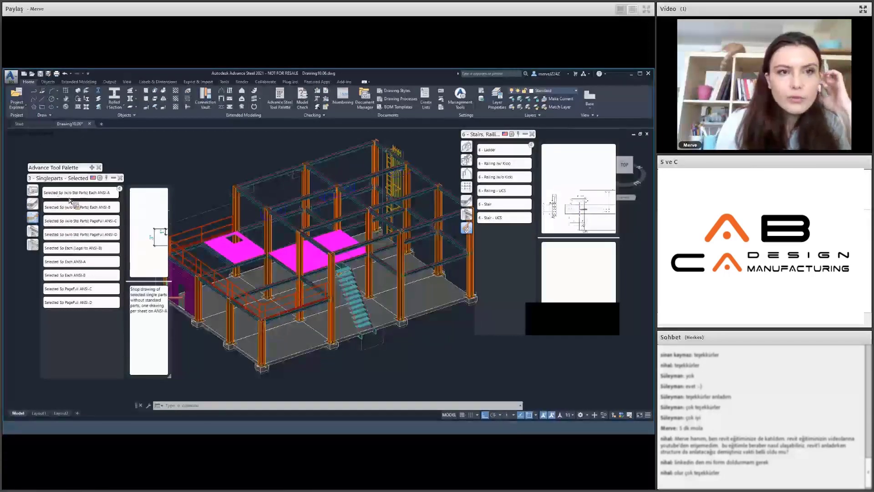
pyautogui.moveTo(169, 222); pyautogui.dragTo(148, 98)
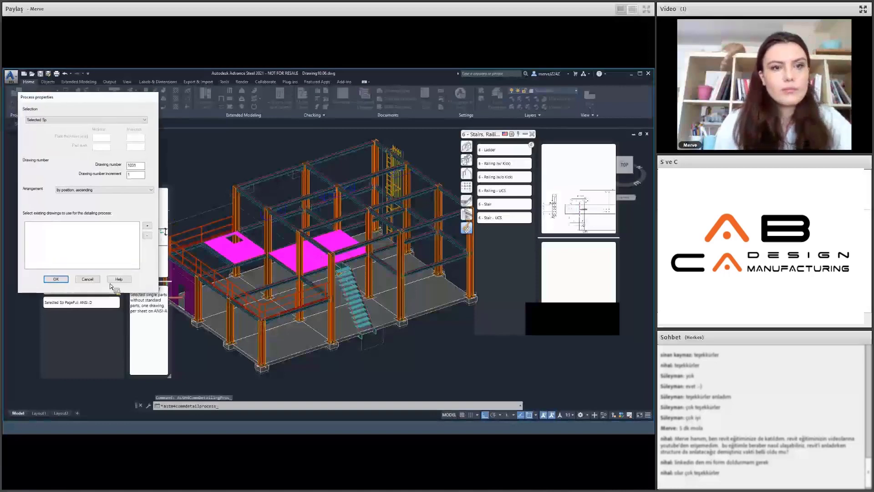
pyautogui.click(109, 283)
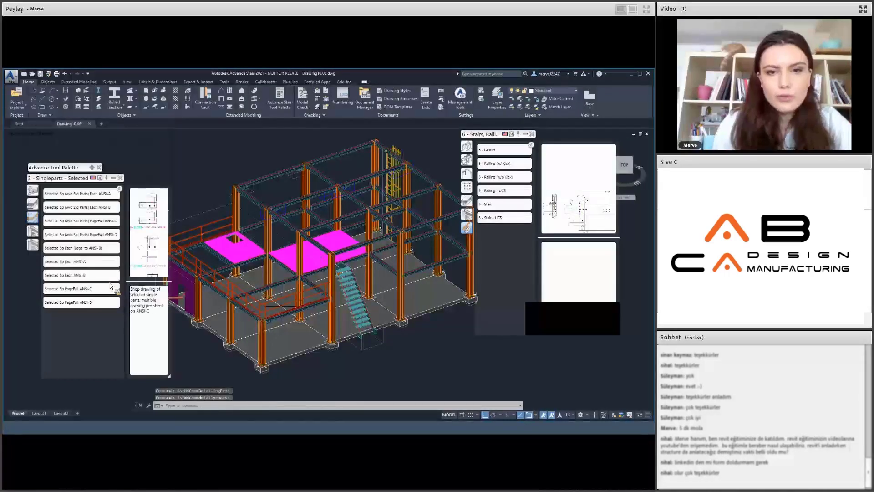
# - Create a shop drawing of the front floor beam below the railing with the Selected Sp Each ANSI-A process
pyautogui.scroll(3, 268, 329)
pyautogui.moveTo(268, 328); pyautogui.dragTo(279, 294, button='middle')
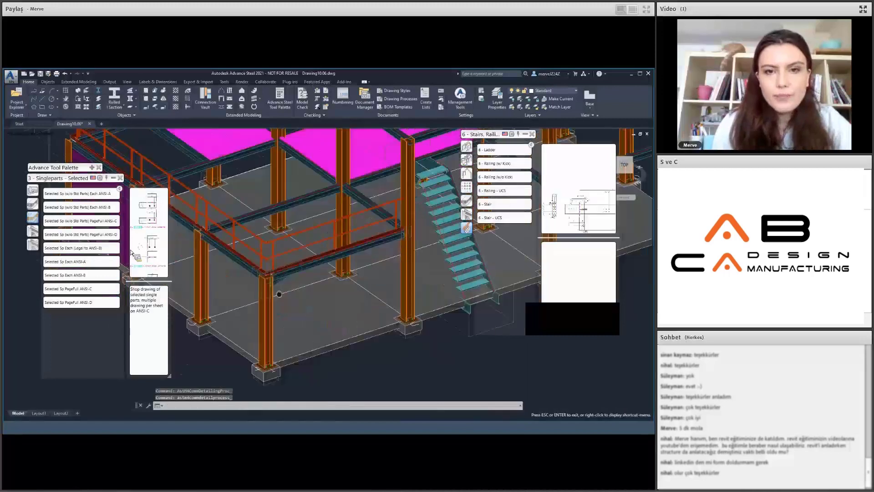
pyautogui.click(316, 264)
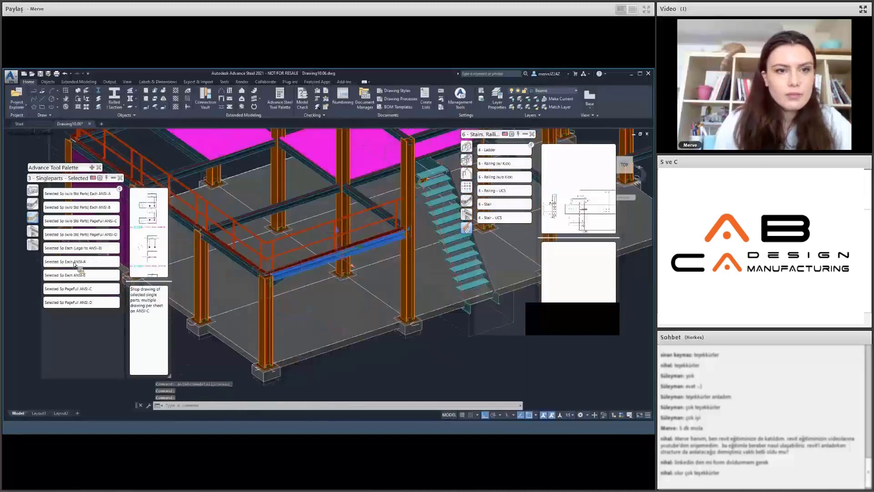
pyautogui.moveTo(75, 263); pyautogui.dragTo(71, 284)
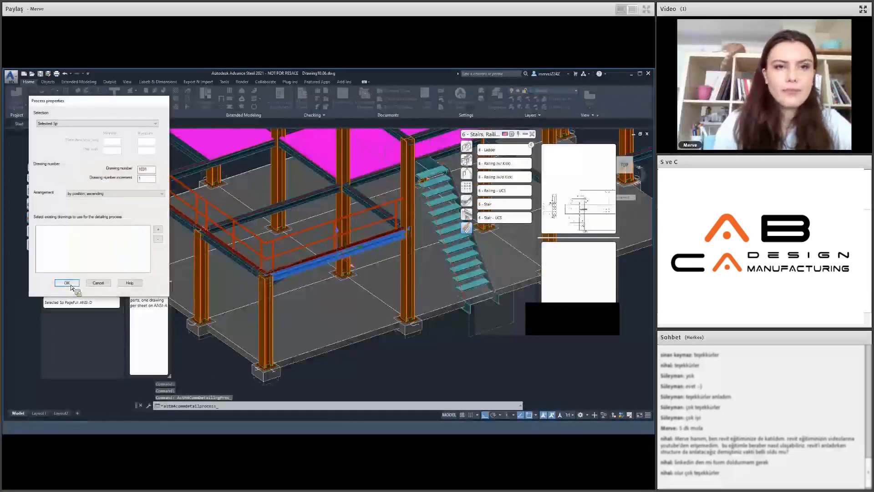
pyautogui.click(71, 285)
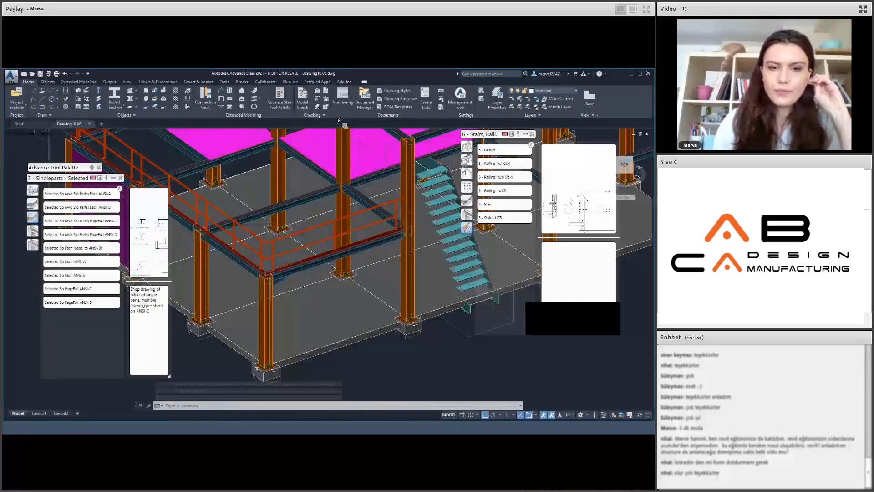
# - Browse the generated part sheets in the Document Manager and open Part ma1003 Sheet 1003.dwg
pyautogui.click(364, 101)
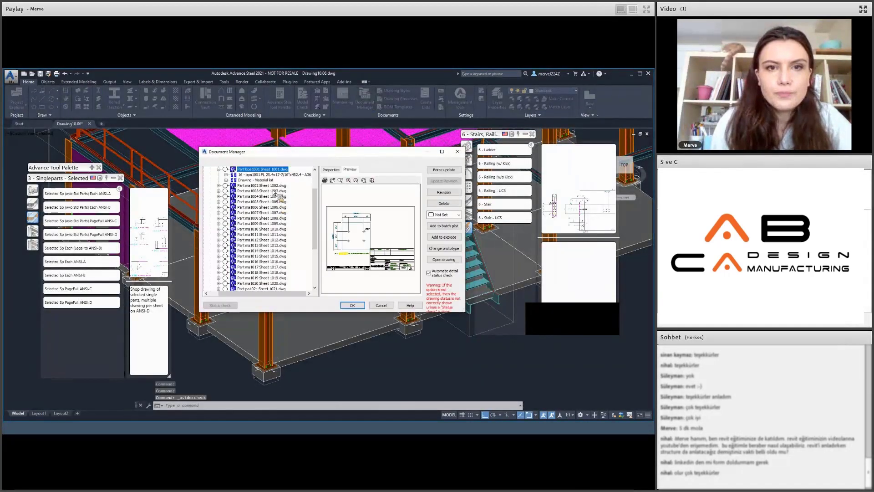
pyautogui.scroll(1, 273, 193)
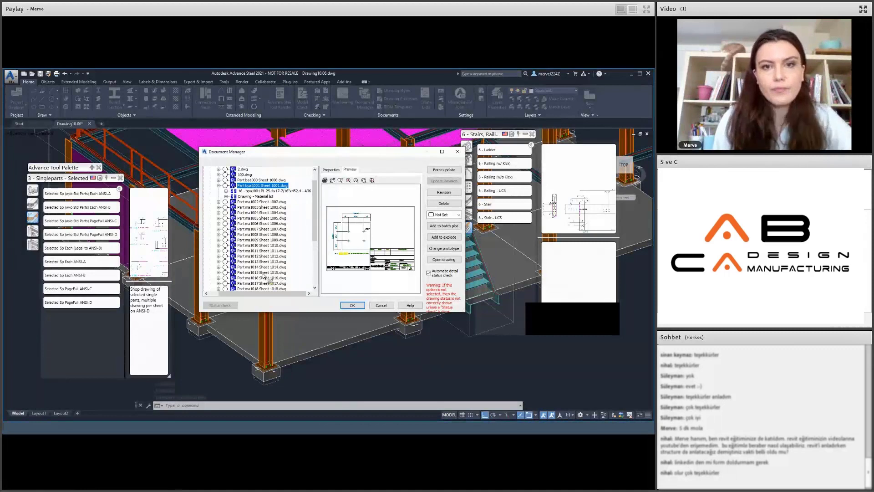
pyautogui.scroll(-5, 260, 271)
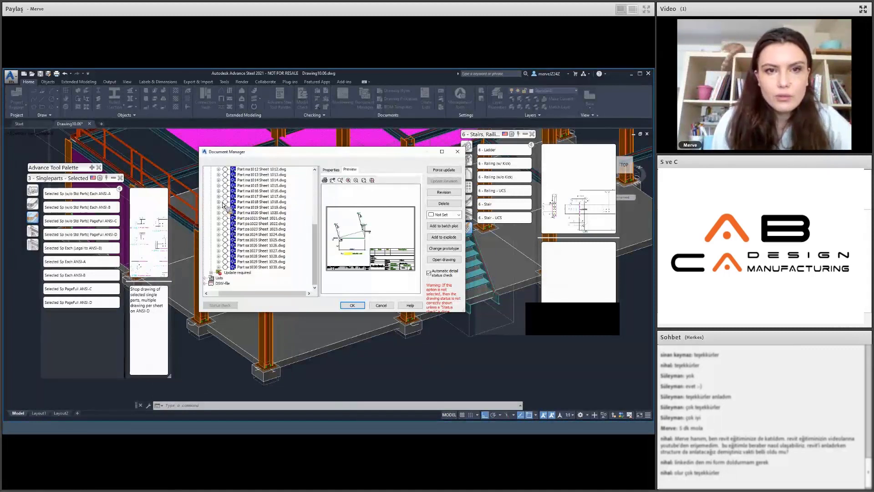
pyautogui.scroll(5, 232, 211)
pyautogui.click(236, 197)
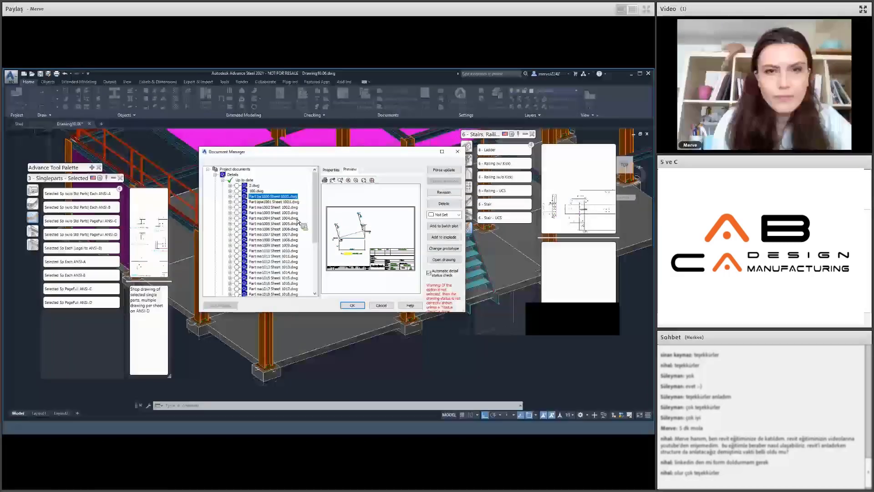
pyautogui.moveTo(280, 215)
pyautogui.mouseDown()
pyautogui.moveTo(286, 249)
pyautogui.moveTo(275, 280)
pyautogui.moveTo(273, 239)
pyautogui.moveTo(291, 219)
pyautogui.moveTo(270, 218)
pyautogui.mouseUp()
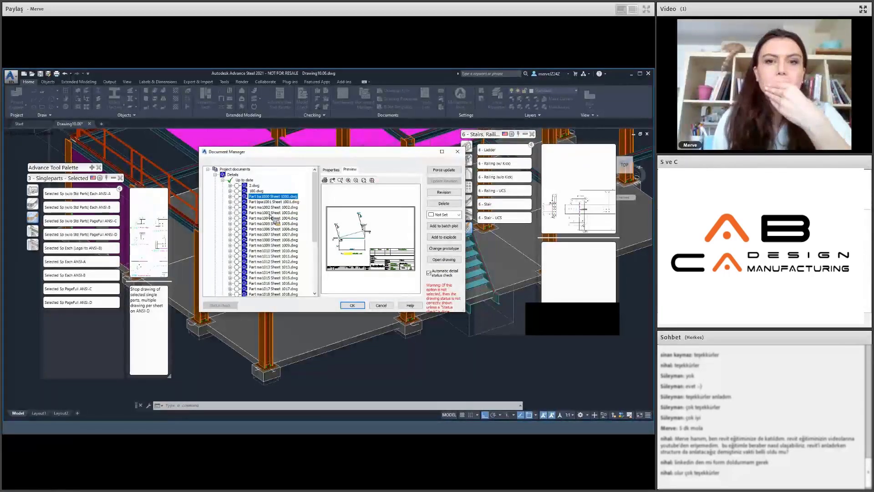
pyautogui.click(270, 214)
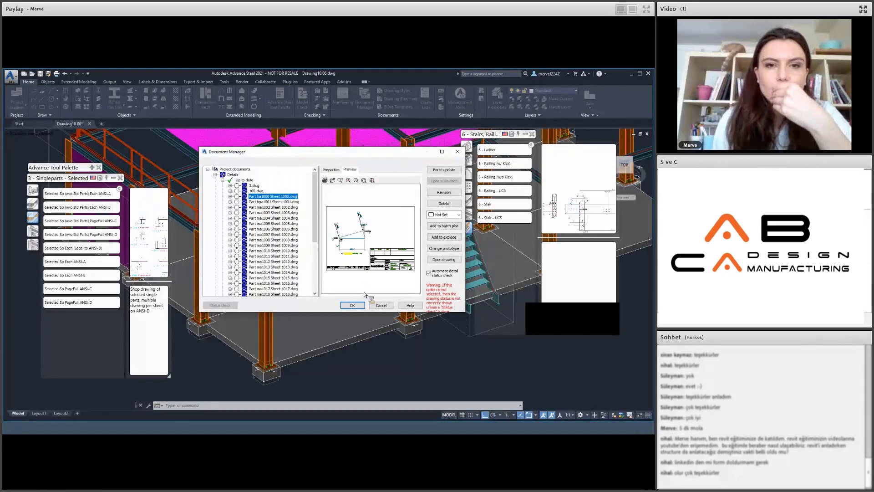
pyautogui.click(442, 261)
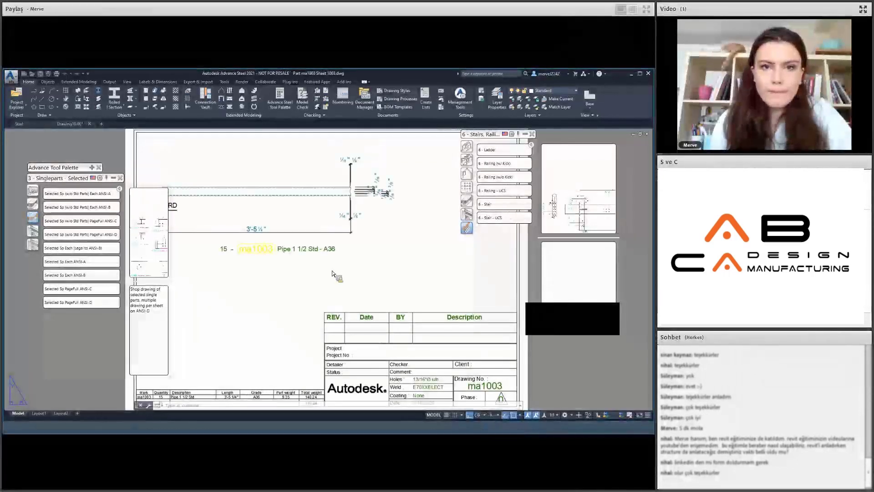
# - Examine the ma1003 pipe's dimensions, part label, material list and title block on its sheet
pyautogui.scroll(2, 320, 271)
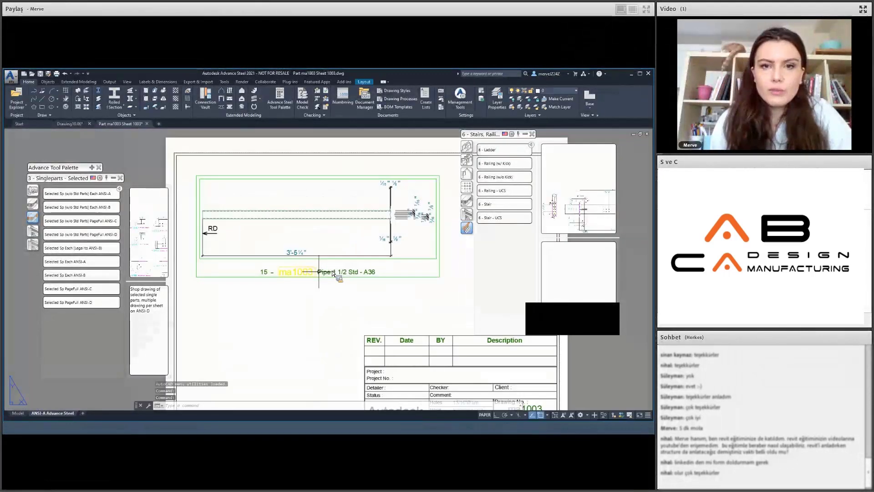
pyautogui.moveTo(357, 287); pyautogui.dragTo(353, 273, button='middle')
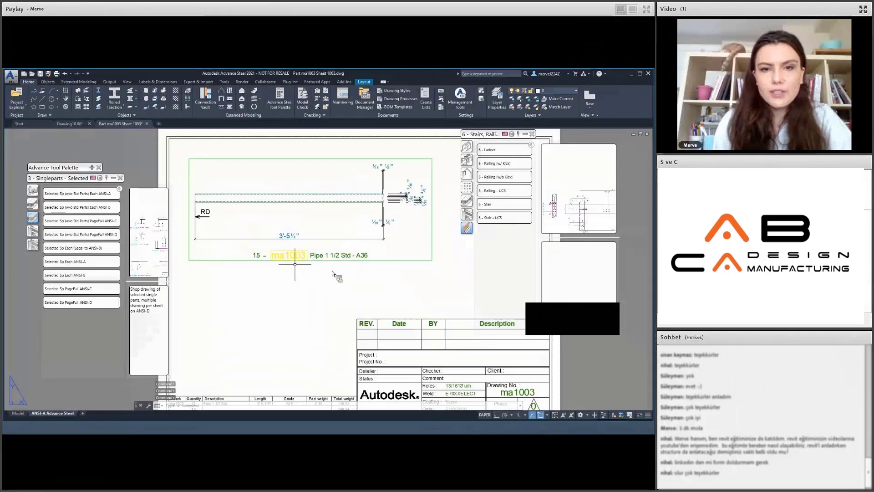
pyautogui.scroll(1, 298, 264)
pyautogui.scroll(-1, 308, 264)
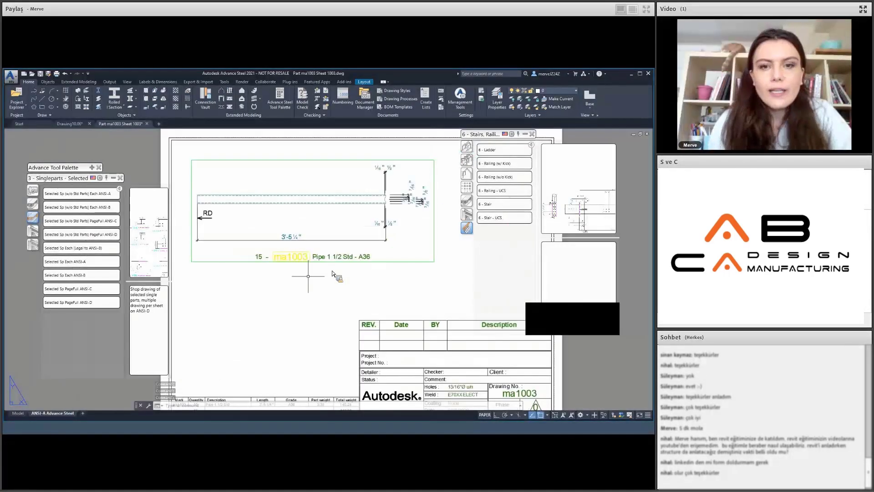
pyautogui.moveTo(308, 277); pyautogui.dragTo(296, 212, button='middle')
pyautogui.moveTo(273, 318); pyautogui.dragTo(297, 304, button='middle')
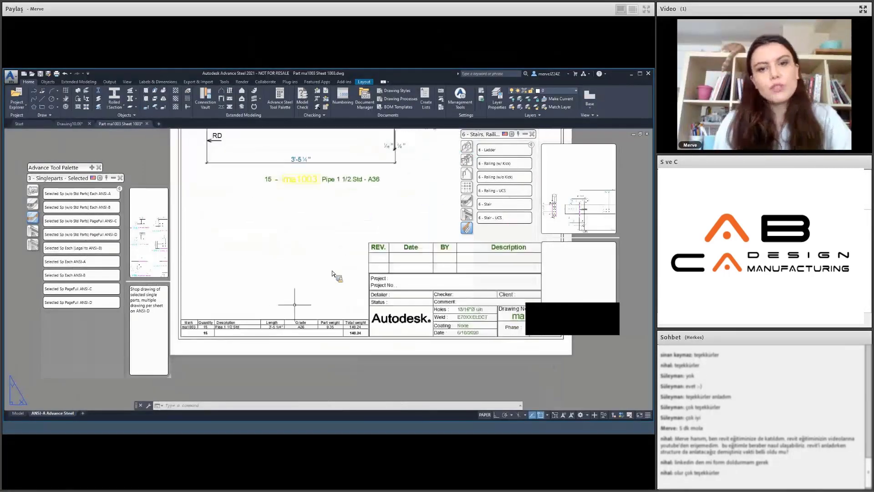
pyautogui.scroll(-2, 297, 304)
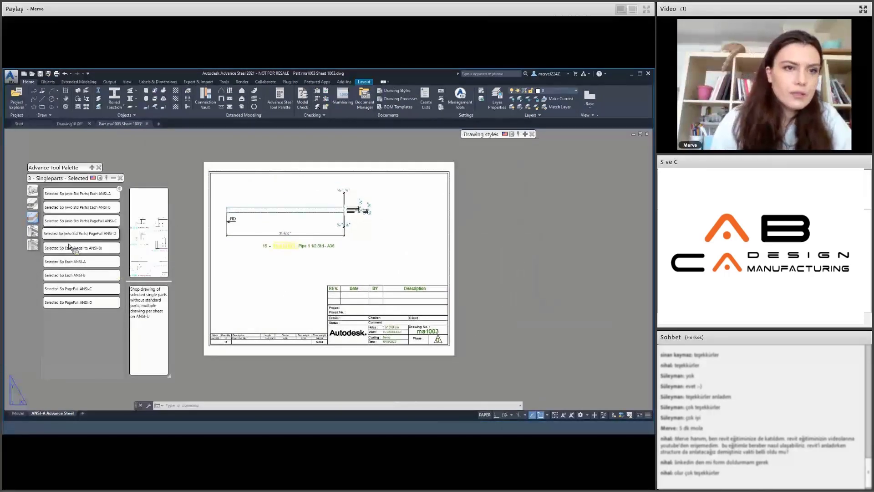
# - Review the drawing processes for all assemblies and all single parts alongside the stair and railing drawing styles
pyautogui.click(34, 232)
pyautogui.click(33, 245)
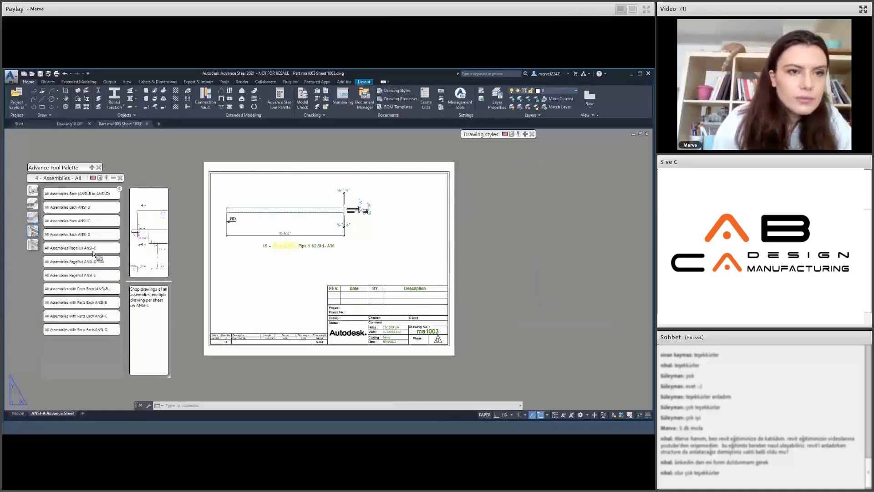
pyautogui.click(114, 178)
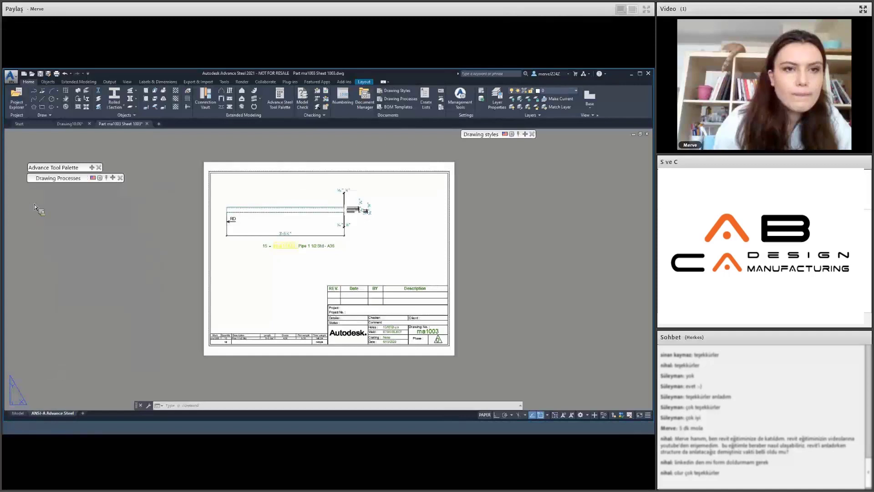
pyautogui.click(34, 206)
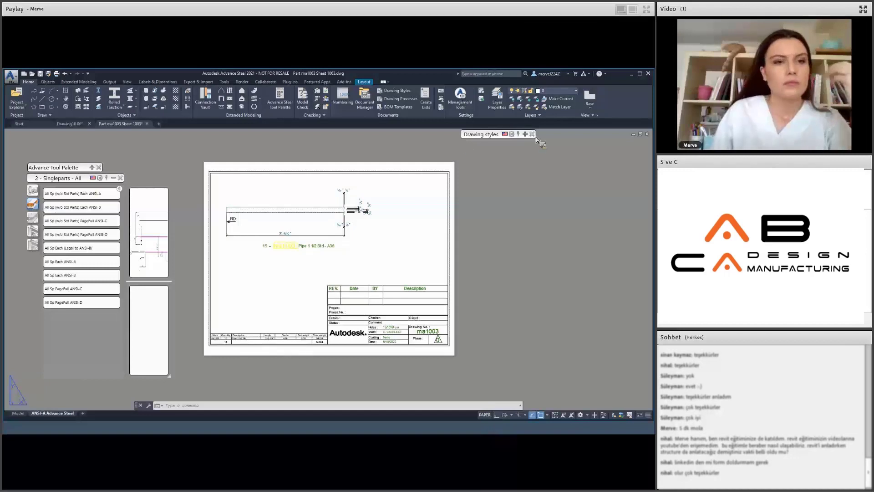
pyautogui.click(498, 209)
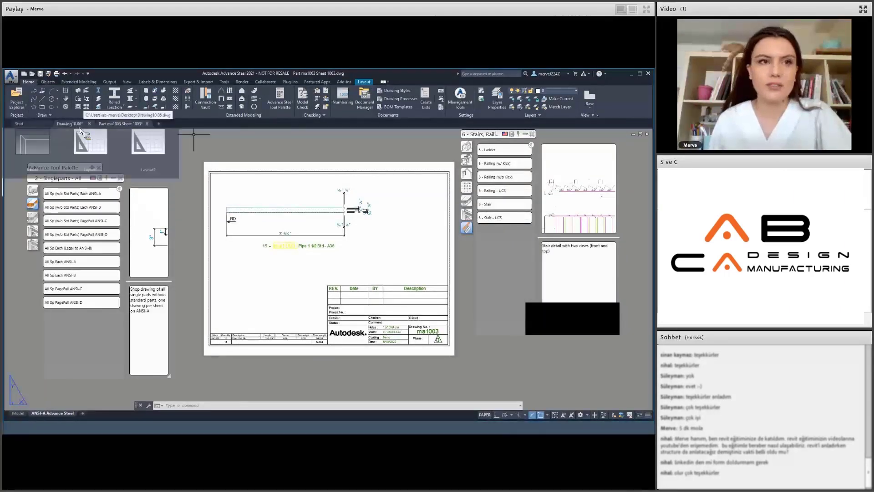
# - Close the ma1003 sheet drawing without saving and return to the structure model in Drawing10.06
pyautogui.click(75, 125)
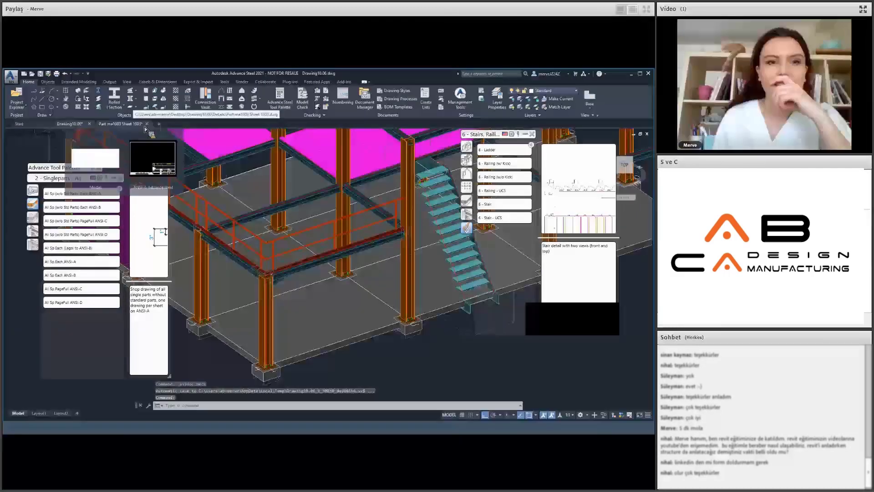
pyautogui.click(149, 127)
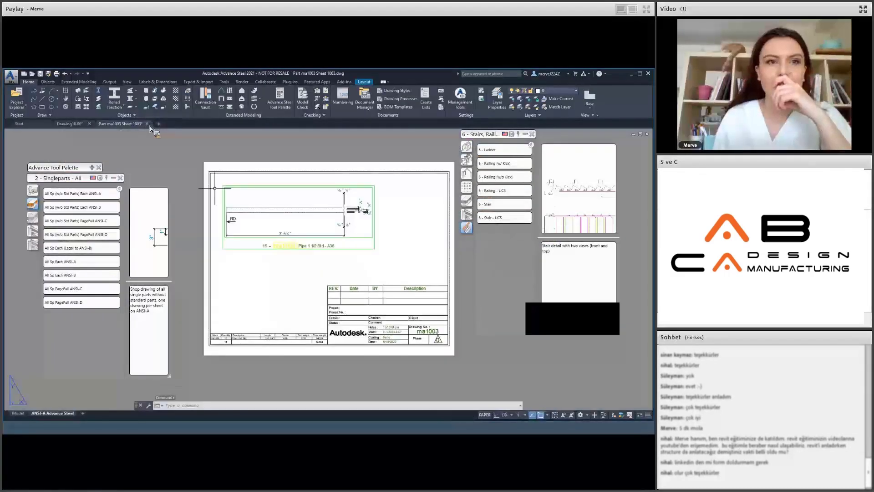
pyautogui.click(350, 265)
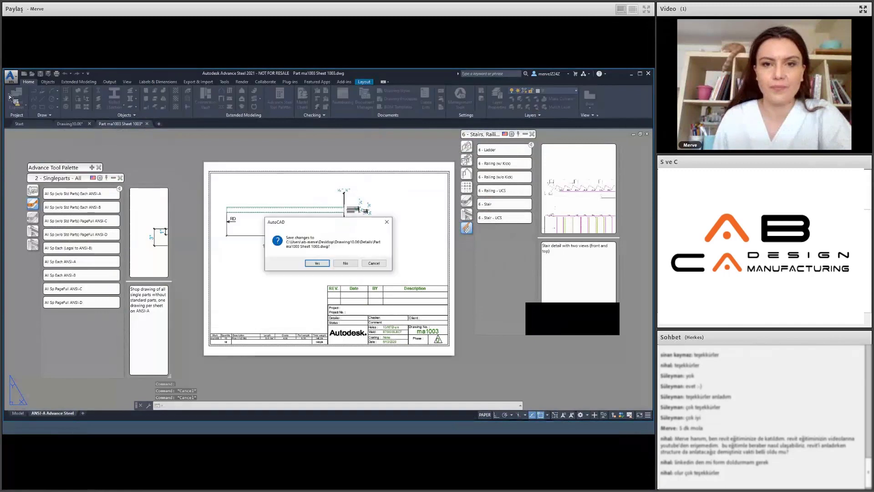
pyautogui.click(74, 125)
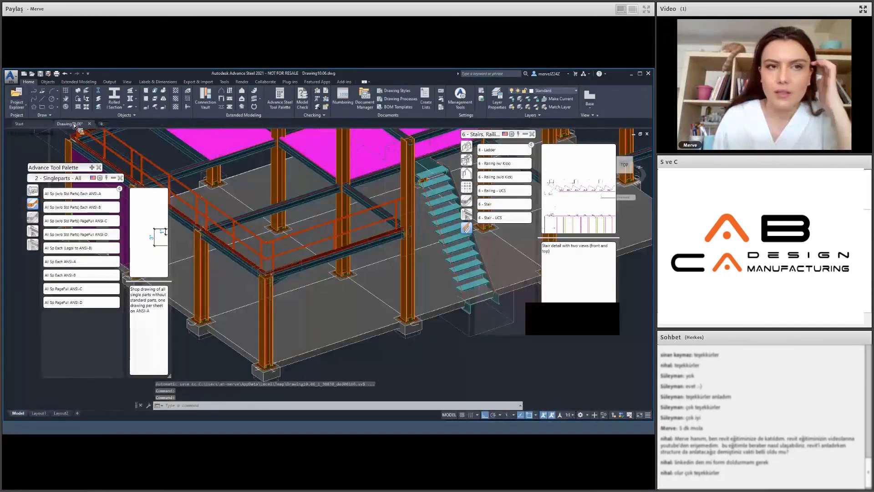
# - Try to create a detail of the steel stair with the 6 - Stair drawing style
pyautogui.click(496, 205)
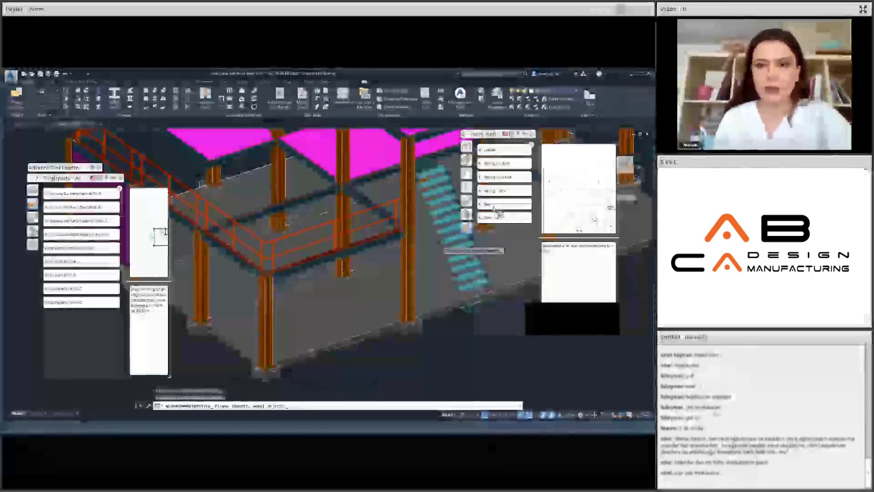
pyautogui.click(457, 239)
pyautogui.rightClick(427, 272)
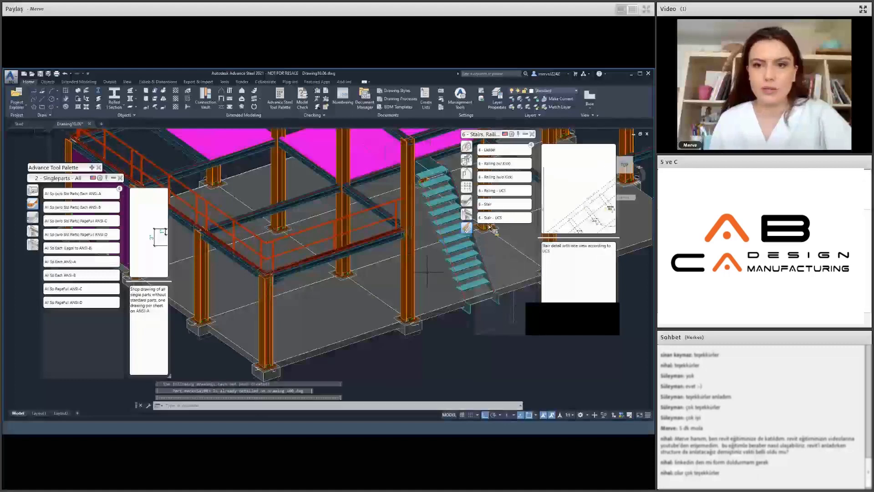
pyautogui.press('Escape')
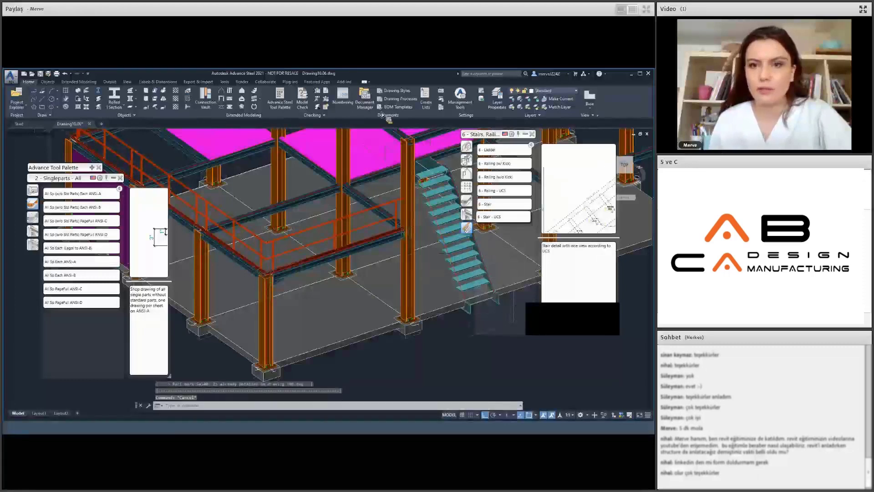
# - Create a detail drawing of the steel stair with the 6 - Stair drawing style, using the default settings
pyautogui.click(498, 206)
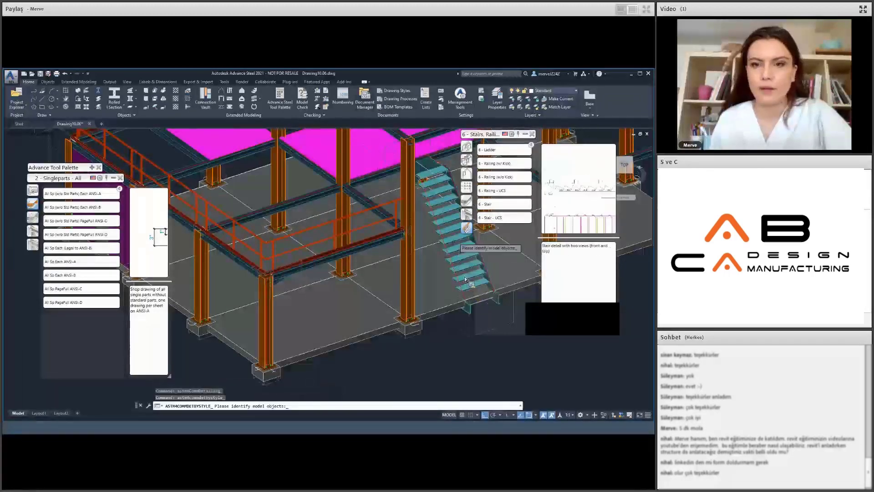
pyautogui.click(478, 251)
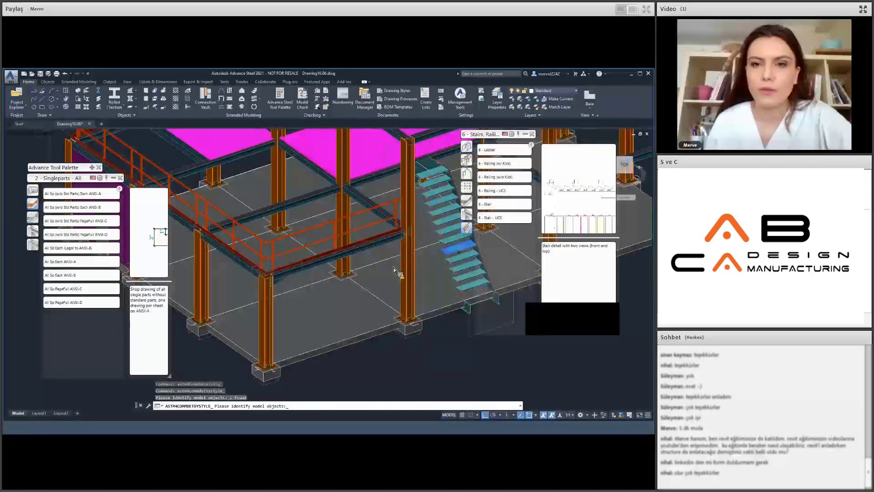
pyautogui.scroll(-3, 394, 269)
pyautogui.scroll(5, 394, 270)
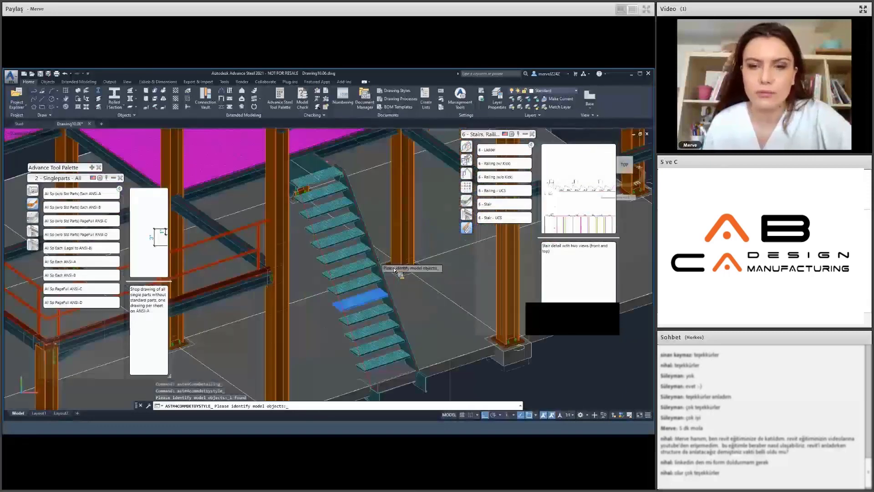
pyautogui.click(379, 228)
pyautogui.press('Return')
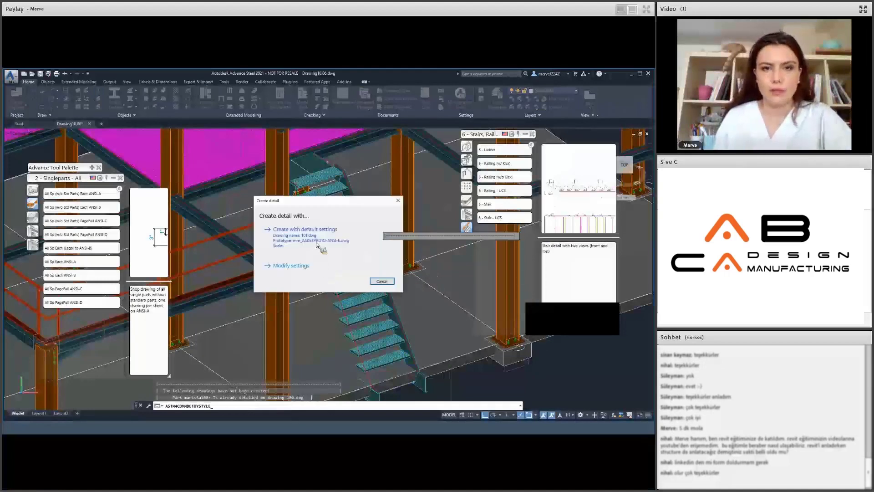
pyautogui.click(317, 244)
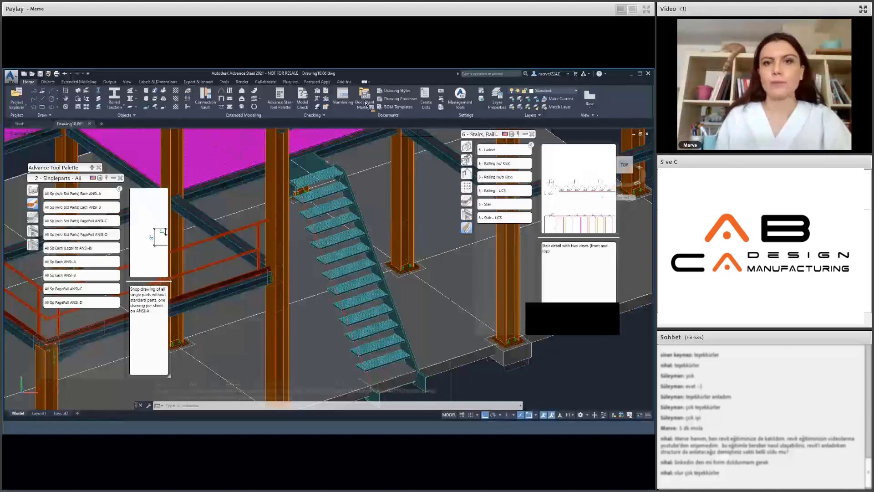
# - Examine the stair detail 101.dwg among the project documents, checking its top and front views and dimensions
pyautogui.click(365, 103)
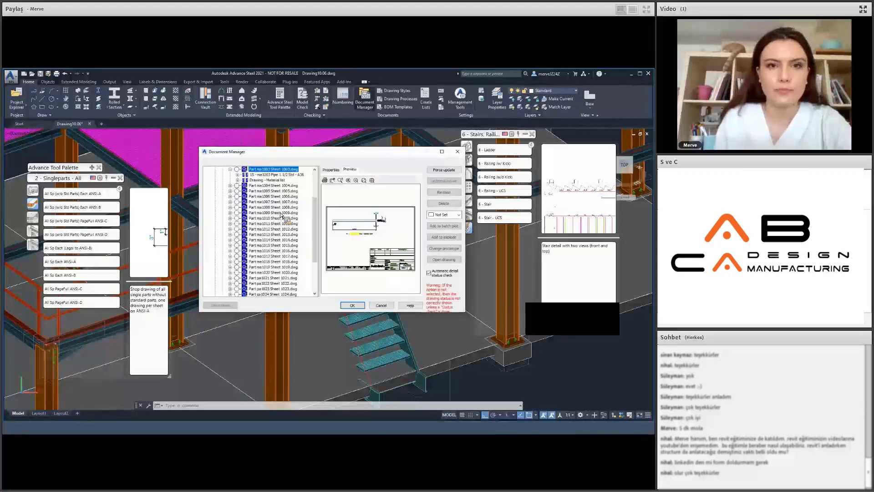
pyautogui.scroll(3, 257, 200)
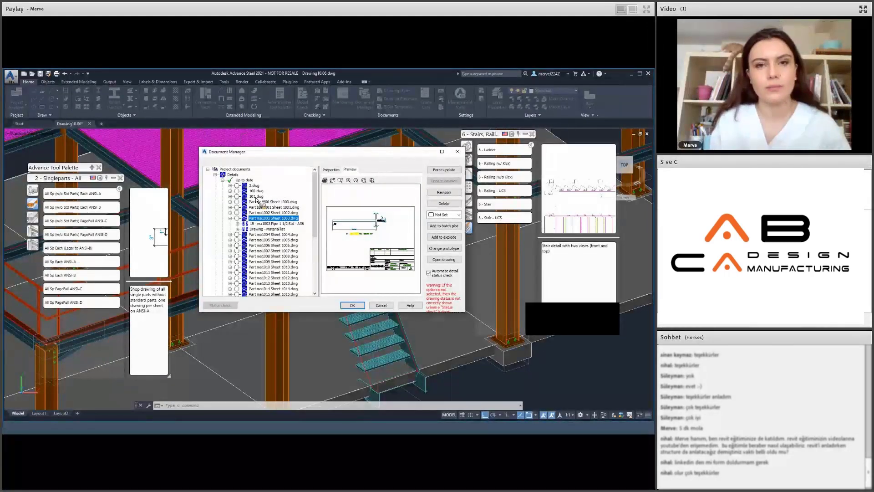
pyautogui.click(256, 196)
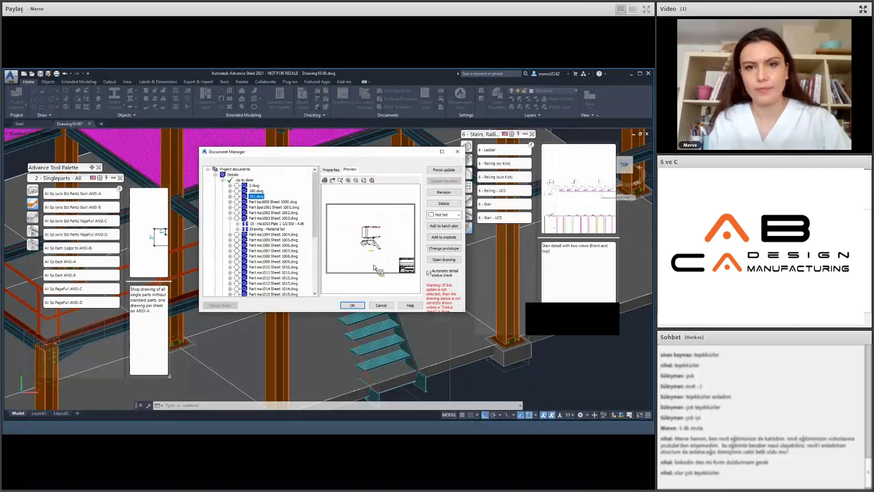
pyautogui.scroll(5, 378, 275)
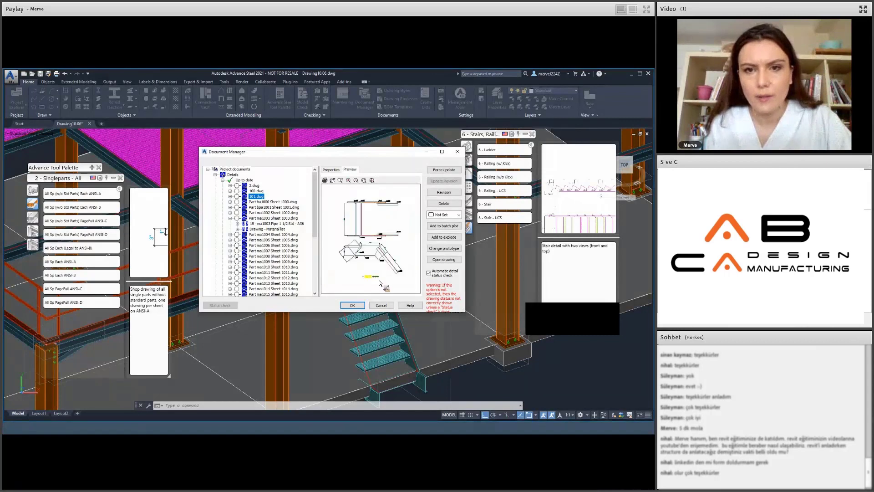
pyautogui.scroll(2, 400, 228)
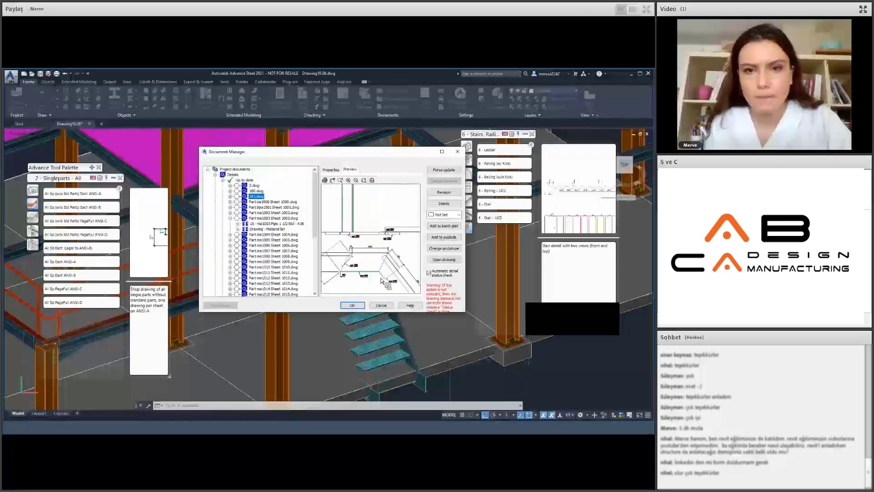
pyautogui.scroll(1, 411, 248)
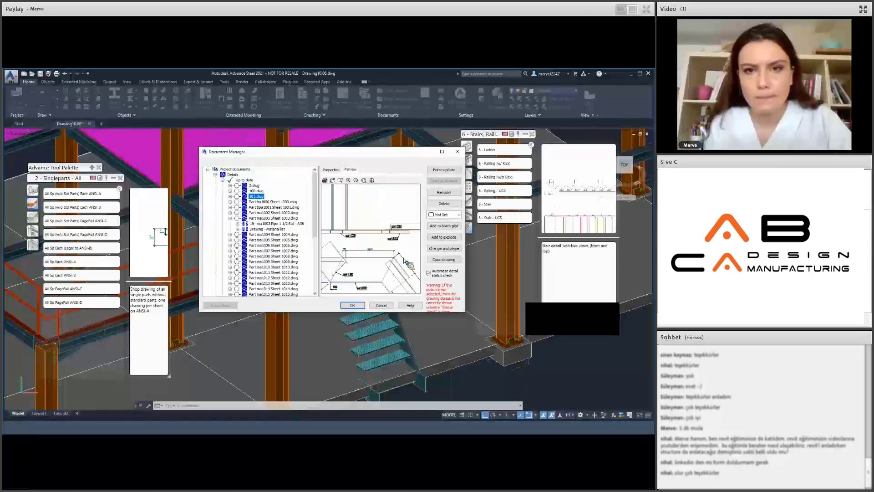
pyautogui.scroll(2, 399, 256)
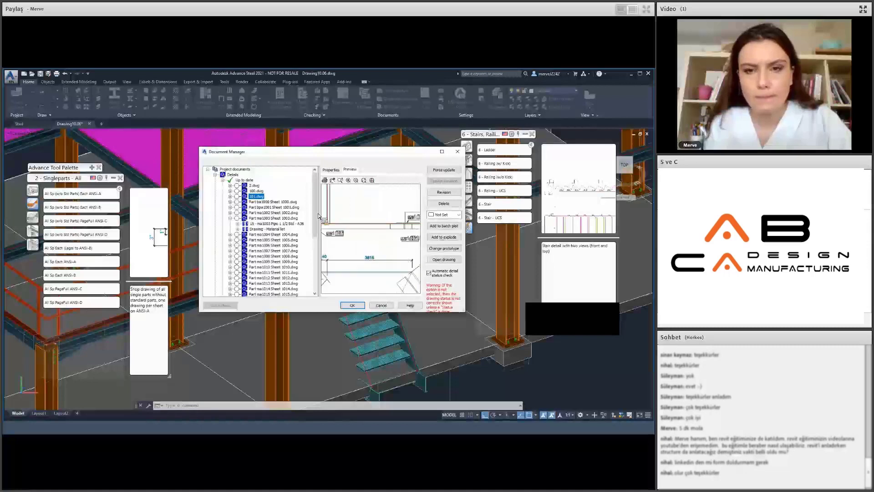
pyautogui.scroll(-5, 323, 216)
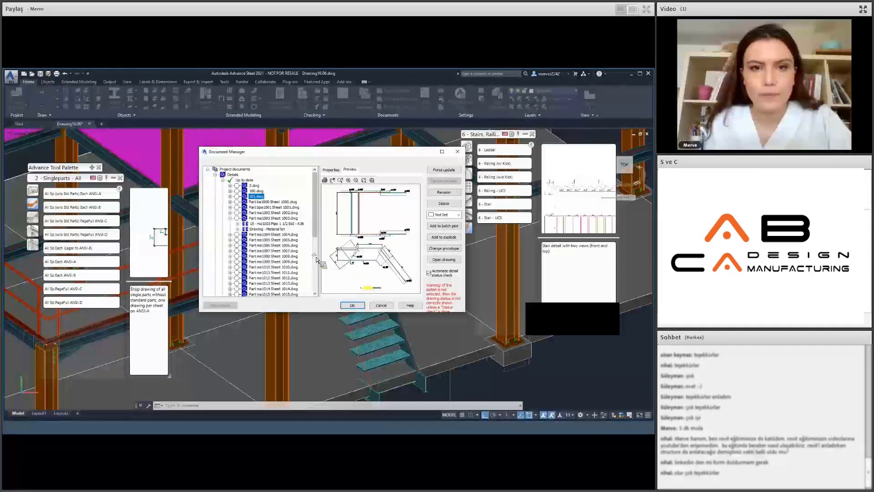
pyautogui.scroll(-3, 233, 222)
pyautogui.scroll(3, 232, 222)
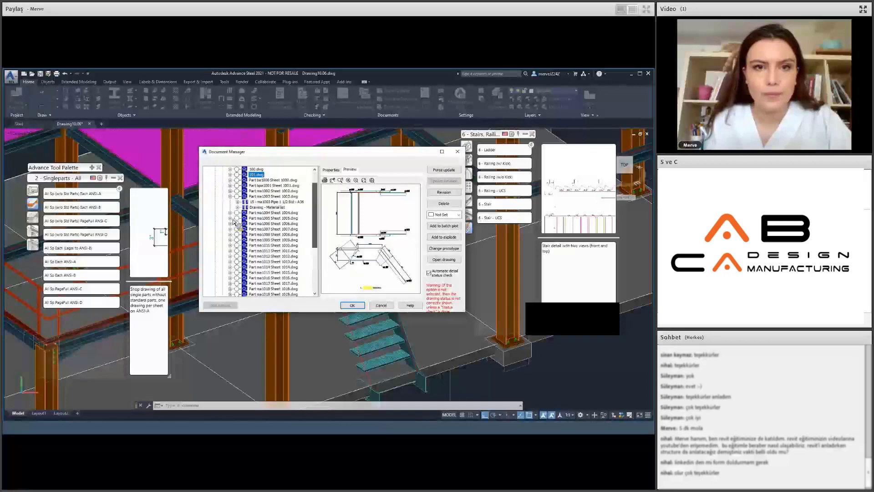
pyautogui.click(230, 218)
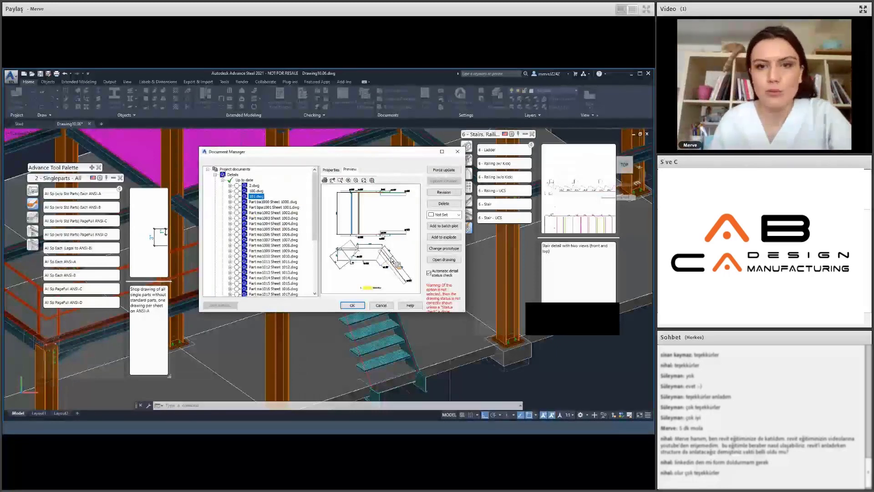
pyautogui.scroll(4, 387, 257)
pyautogui.scroll(-3, 399, 256)
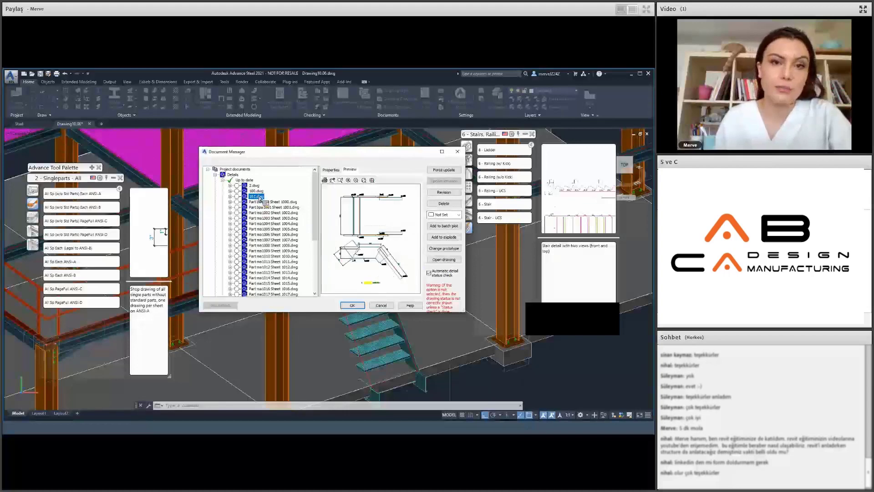
# - Preview the 3D view drawing 2.dwg and close the project documents overview
pyautogui.click(255, 186)
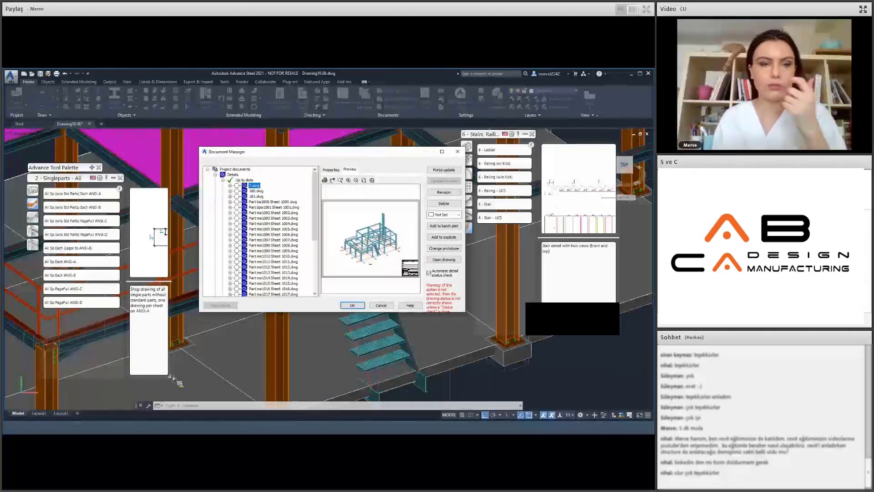
pyautogui.click(460, 155)
pyautogui.click(61, 207)
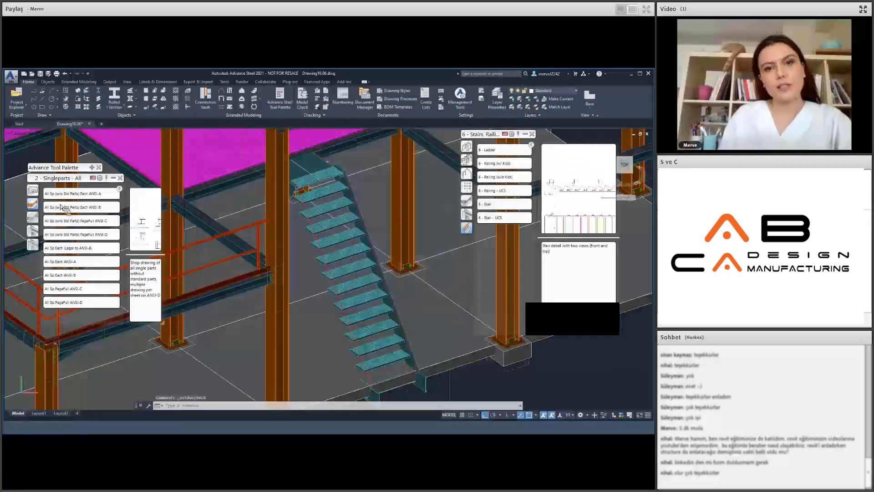
# - Select all plates similar to a column's base plate throughout the model and export them as NC files
pyautogui.scroll(-3, 375, 312)
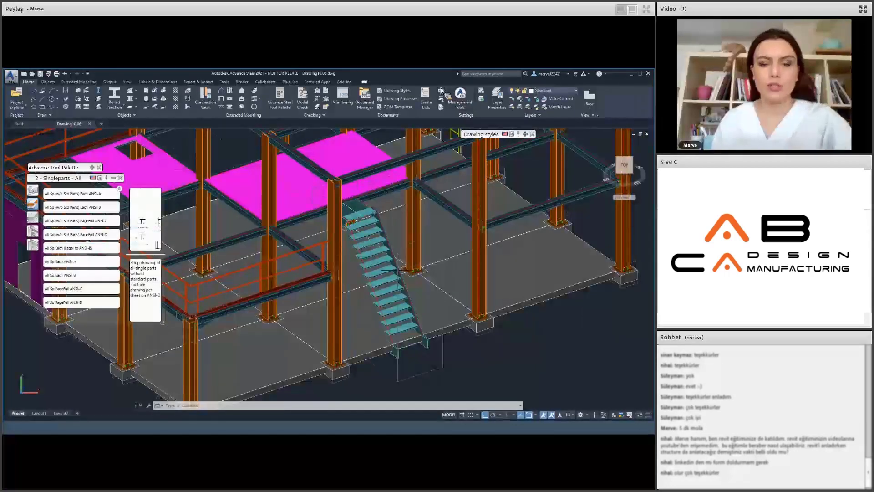
pyautogui.scroll(5, 396, 272)
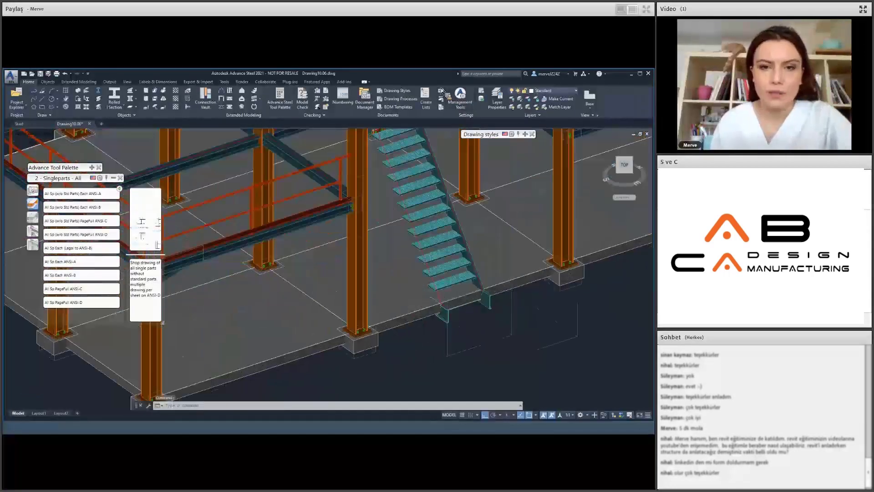
pyautogui.scroll(8, 348, 305)
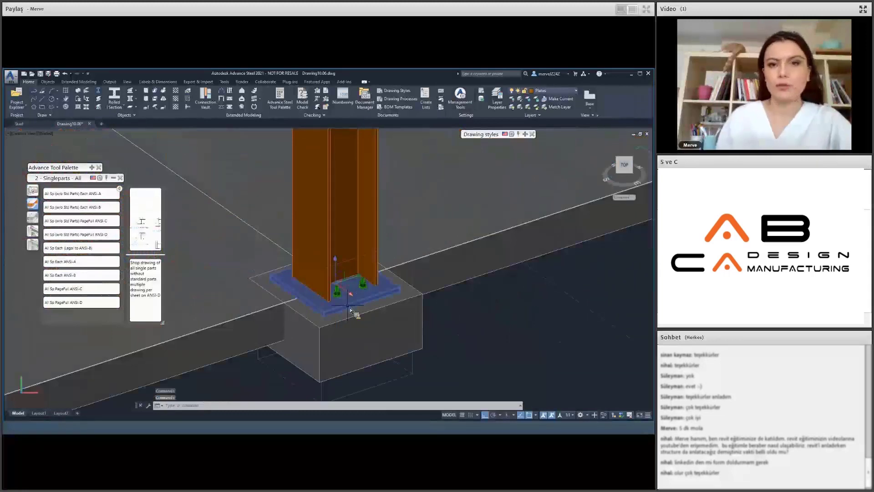
pyautogui.rightClick(349, 306)
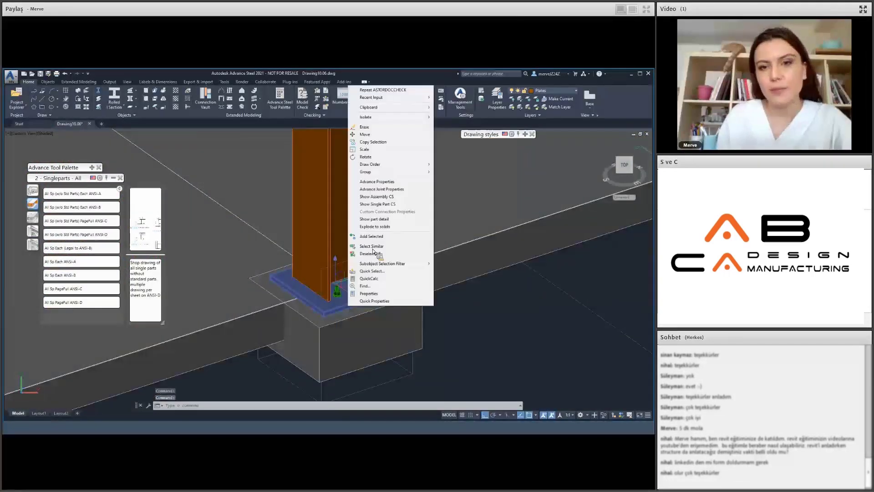
pyautogui.click(371, 246)
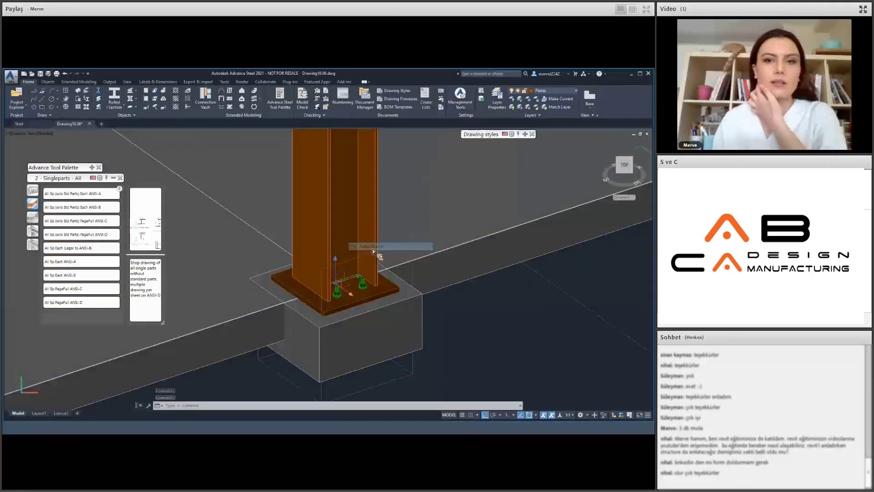
pyautogui.scroll(-6, 372, 249)
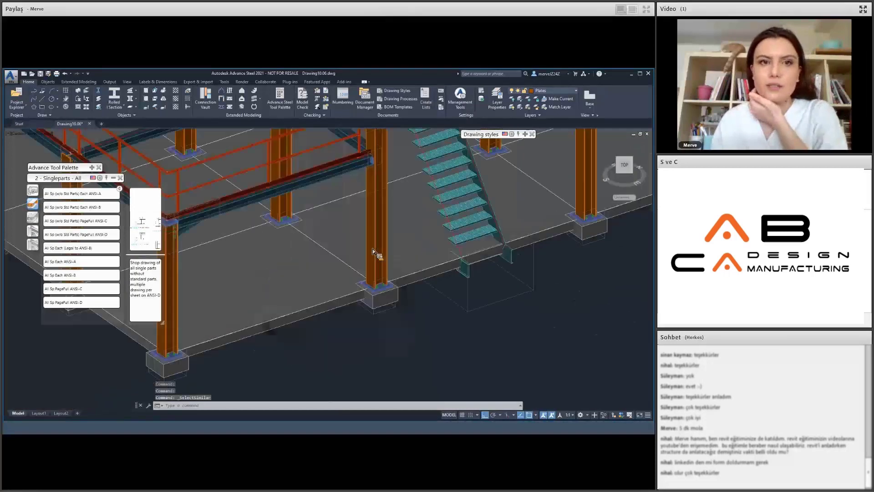
pyautogui.scroll(-3, 372, 249)
pyautogui.moveTo(373, 249); pyautogui.dragTo(364, 307, button='middle')
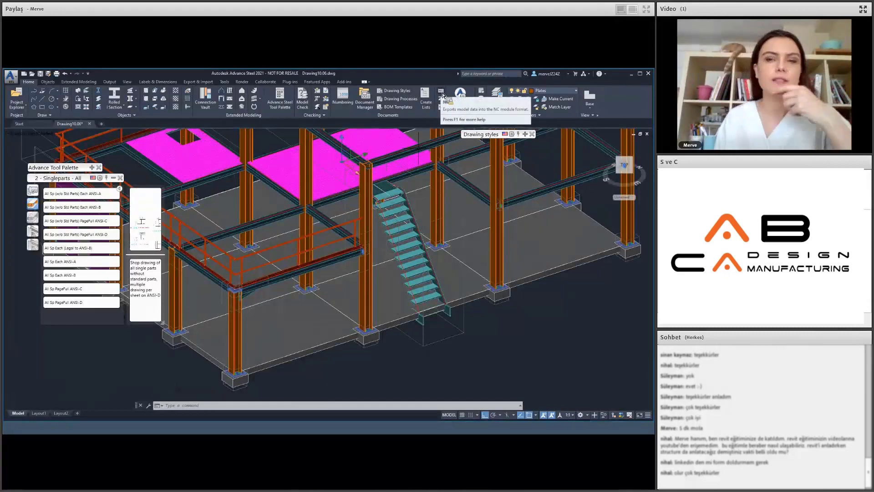
pyautogui.click(442, 94)
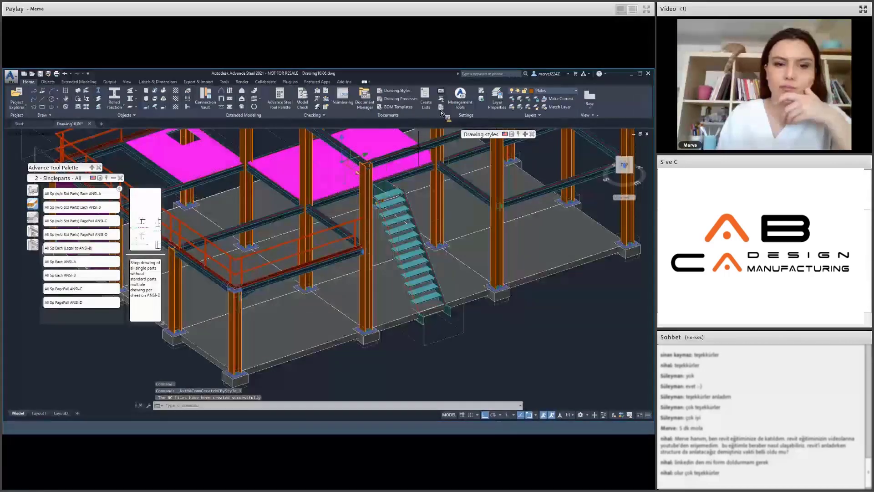
# - Browse the project documents down to the up-to-date DSTV-NC files
pyautogui.click(366, 103)
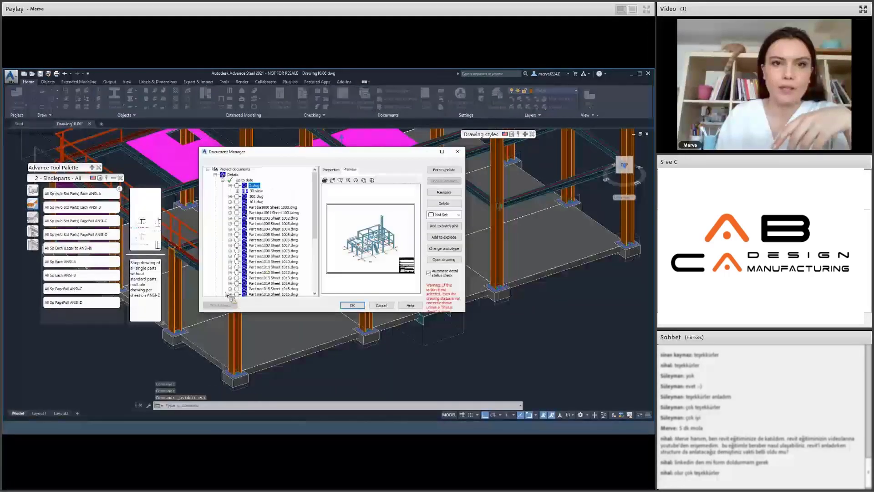
pyautogui.scroll(-6, 218, 292)
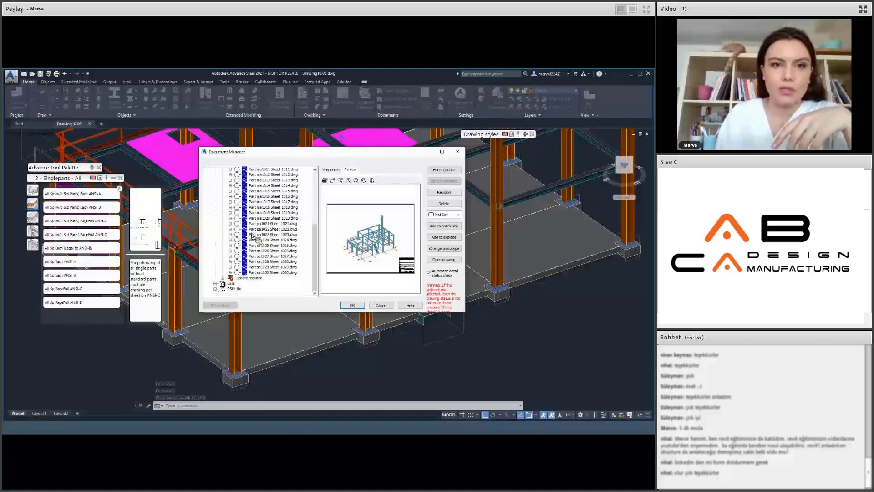
pyautogui.click(314, 202)
pyautogui.scroll(5, 314, 205)
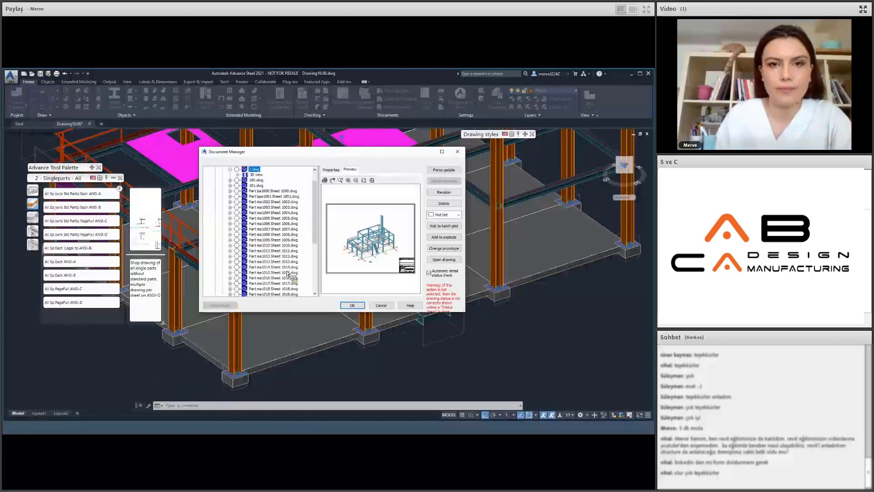
pyautogui.scroll(-5, 224, 288)
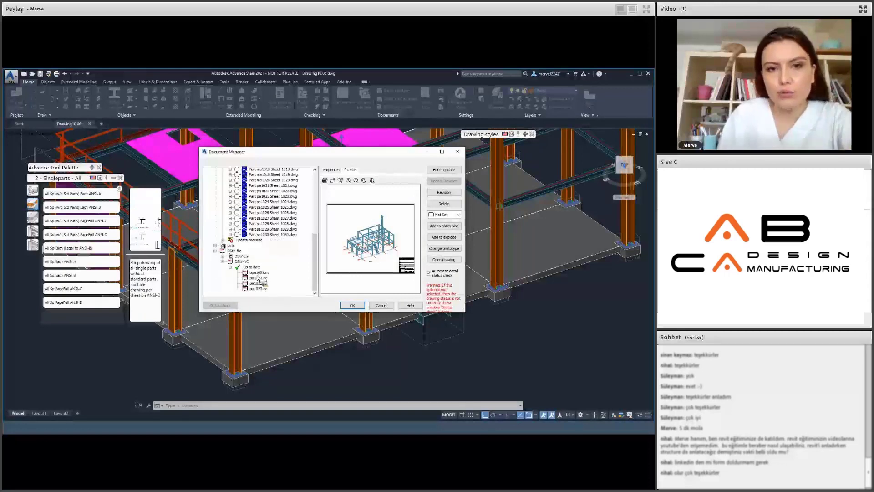
# - Examine the contents of bpa1001.nc, including the material, plate profile, dimensions and contour coordinates
pyautogui.click(260, 274)
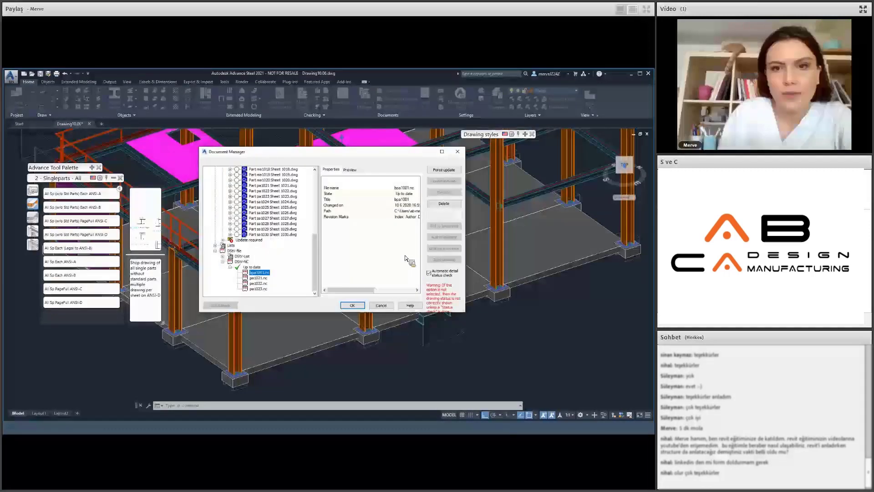
pyautogui.click(350, 170)
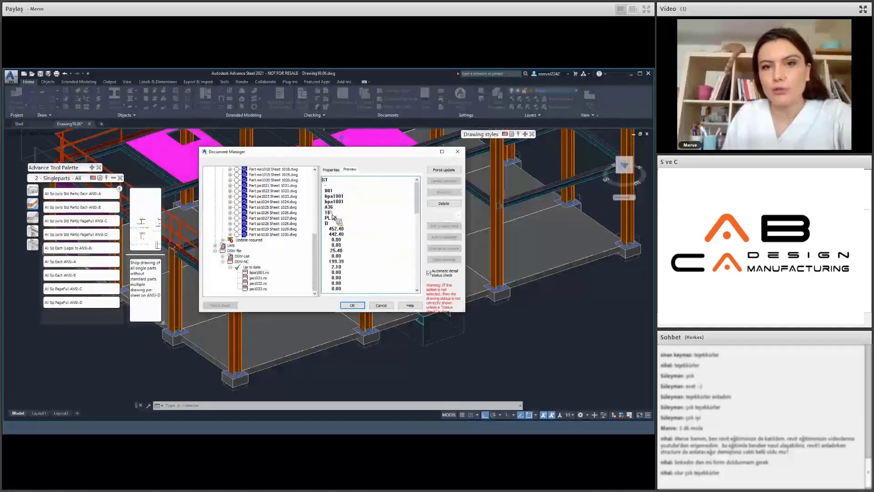
pyautogui.click(339, 219)
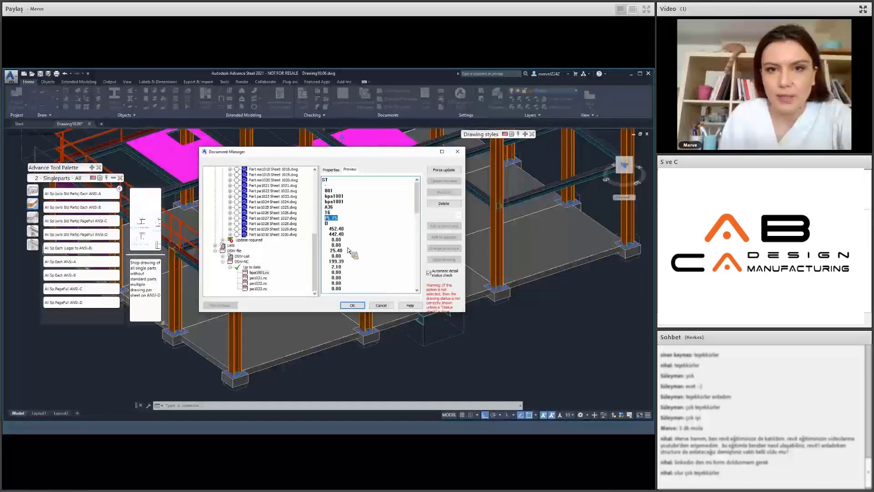
pyautogui.scroll(-10, 347, 250)
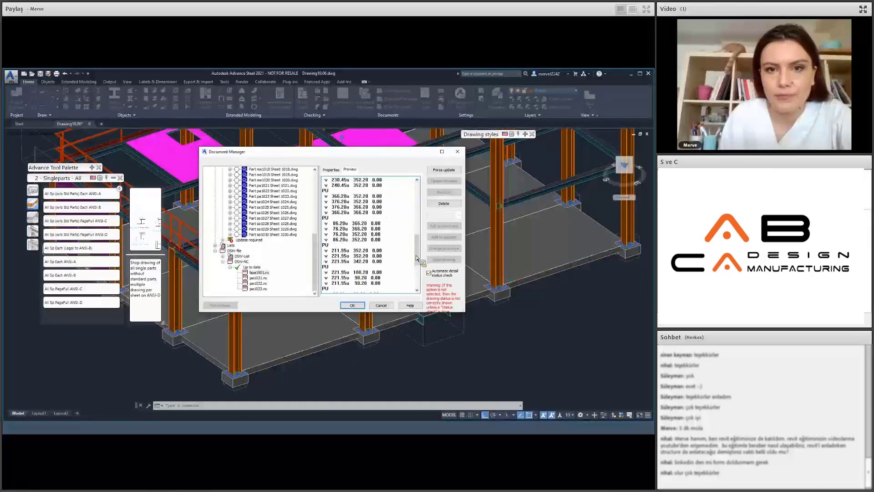
pyautogui.moveTo(416, 258); pyautogui.dragTo(414, 189)
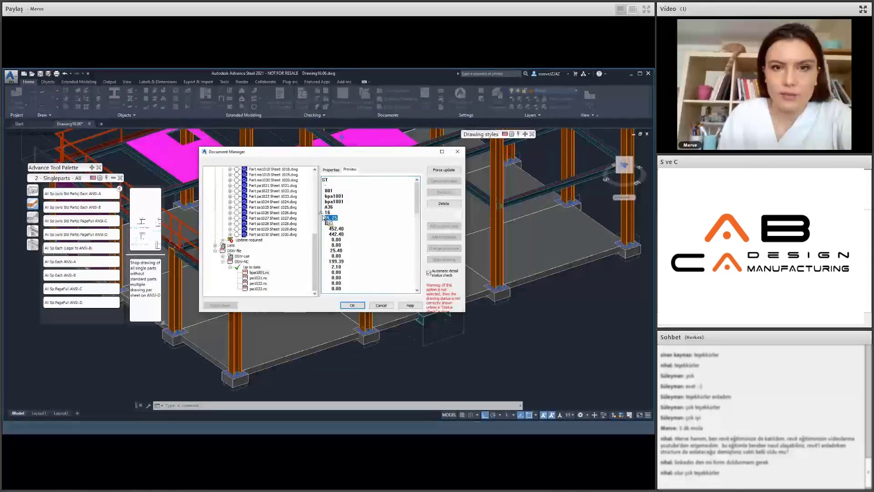
# - Examine the contents of pa1021.nc, including the plate quantity, plate profile, hole data and contour coordinates
pyautogui.click(258, 278)
pyautogui.click(325, 212)
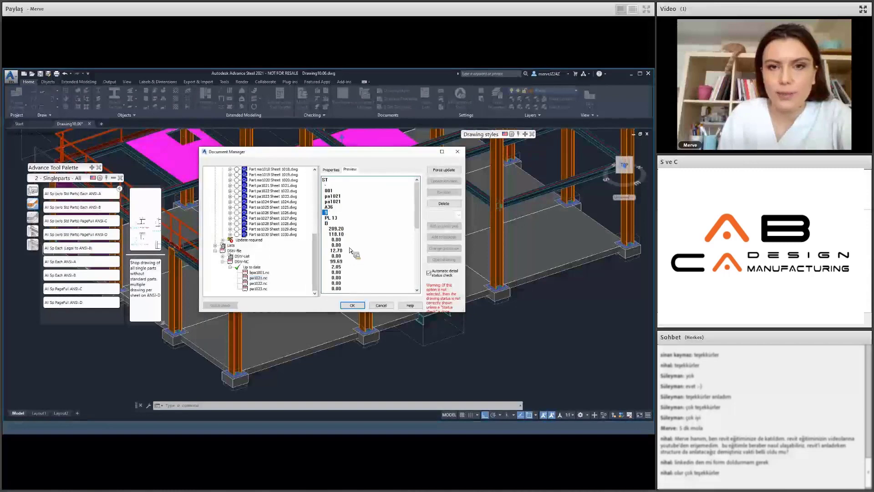
pyautogui.moveTo(322, 218); pyautogui.dragTo(337, 218)
pyautogui.scroll(-7, 306, 236)
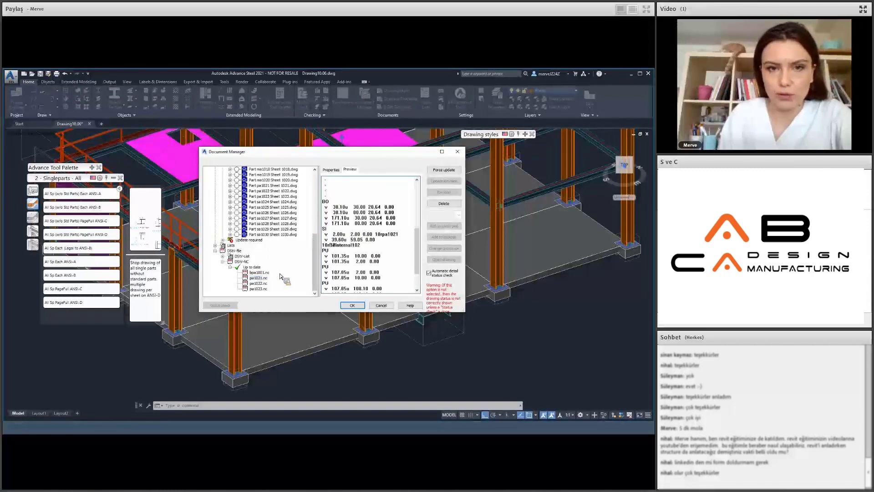
pyautogui.scroll(-2, 355, 233)
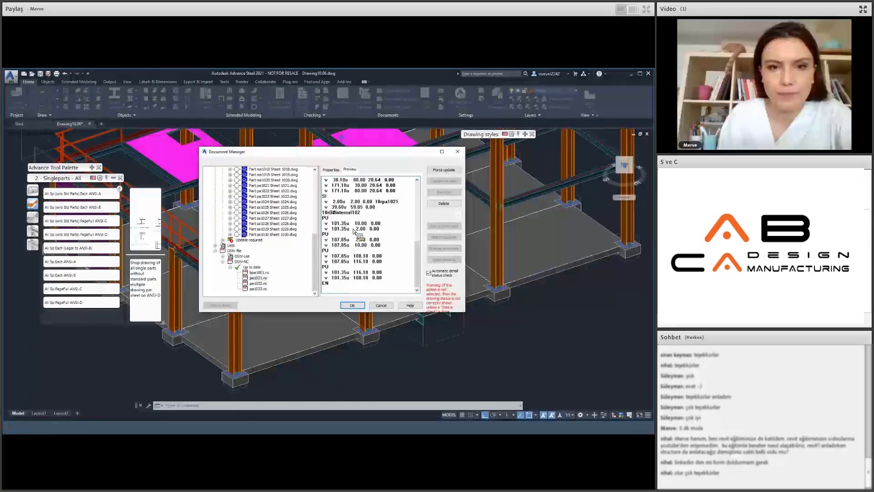
# - Review the contents of pa1022.nc and pa1023.nc, and close the project documents overview
pyautogui.press('Down')
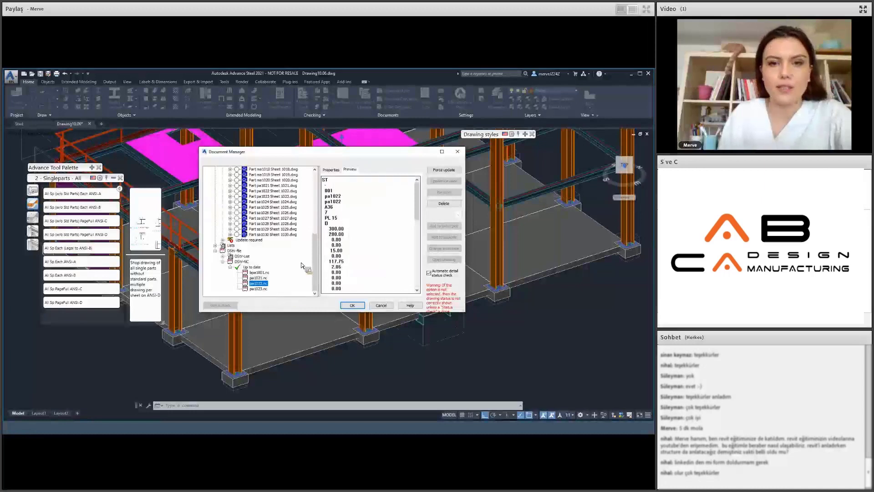
pyautogui.scroll(-3, 335, 223)
pyautogui.press('Down')
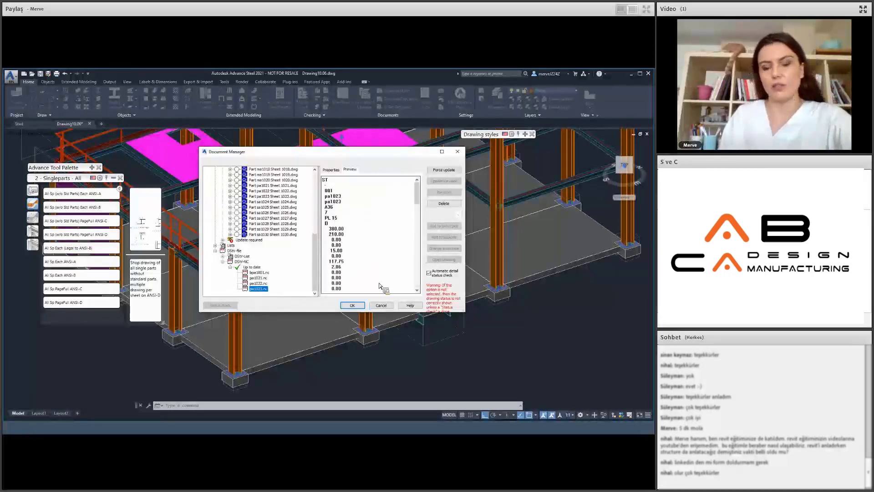
pyautogui.scroll(-10, 379, 286)
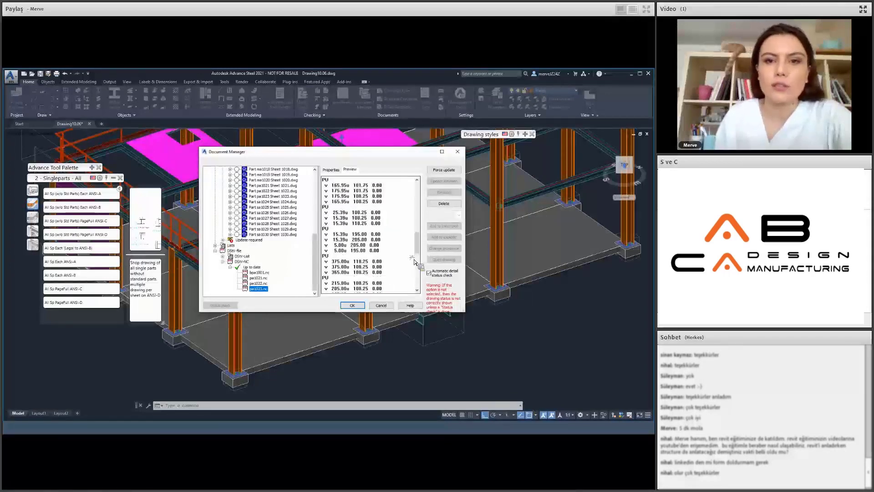
pyautogui.scroll(-4, 371, 232)
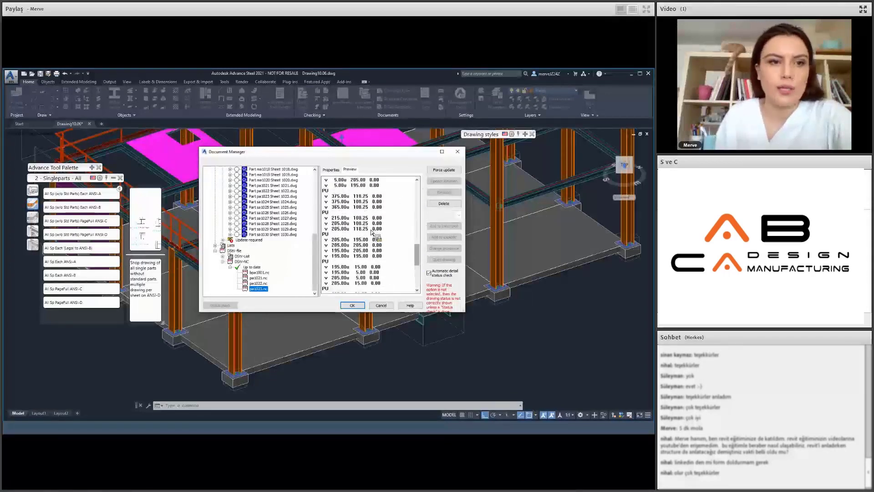
pyautogui.click(292, 288)
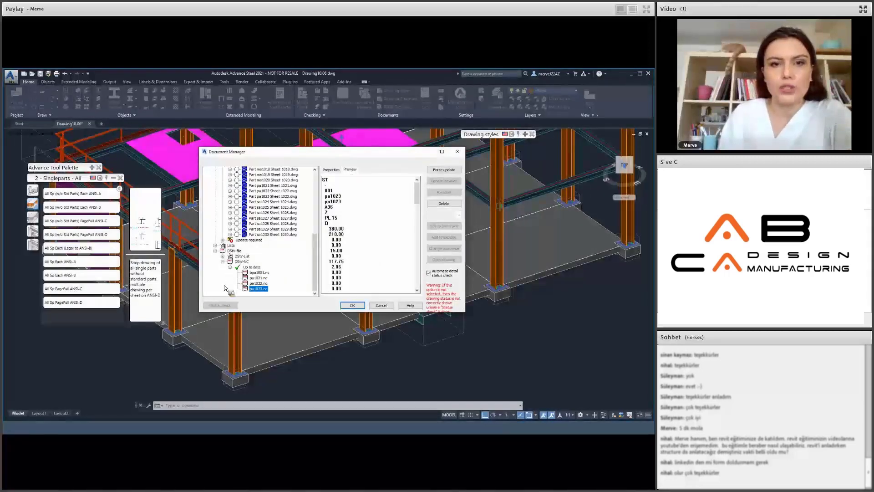
pyautogui.click(230, 267)
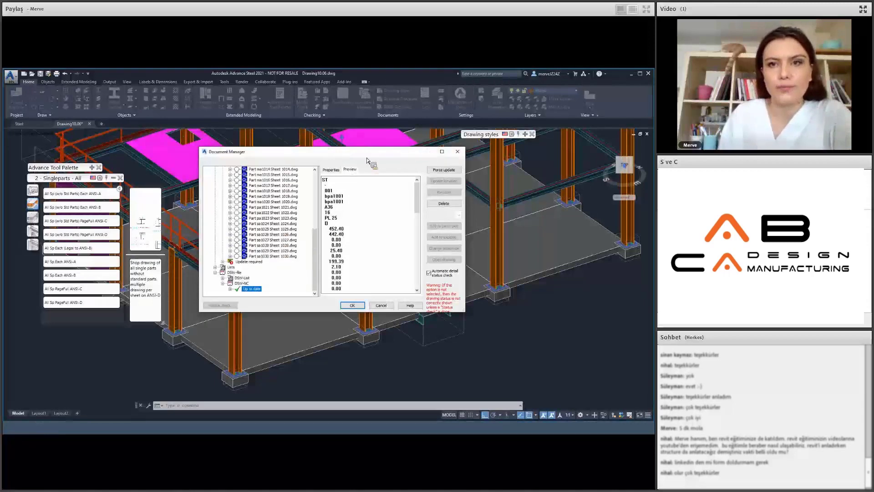
pyautogui.click(458, 152)
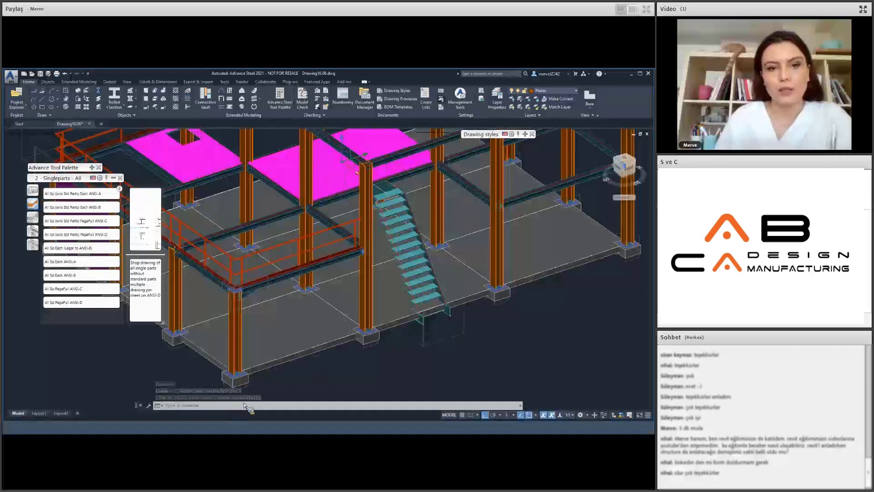
# - Reopen the project documents and preview the plate DXF files bpa1001.nc.dxf, pa1021.nc.dxf, pa1022.nc.dxf and pa1023.nc.dxf
pyautogui.click(362, 103)
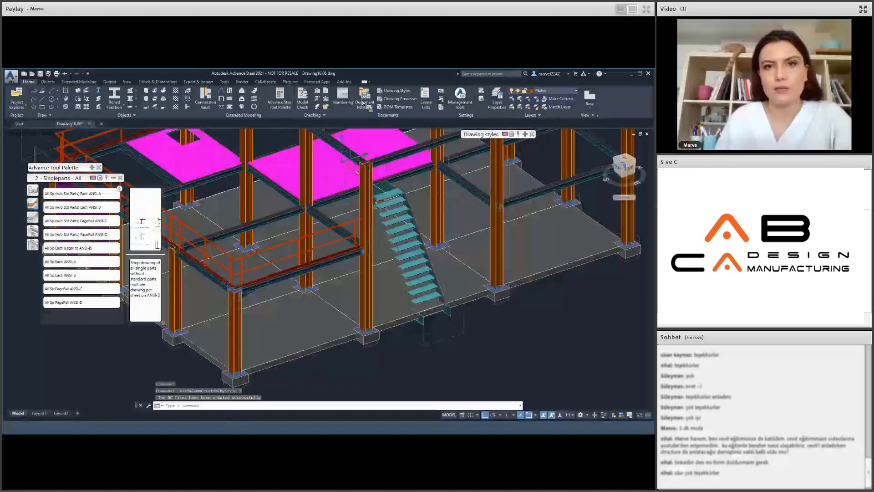
pyautogui.click(363, 103)
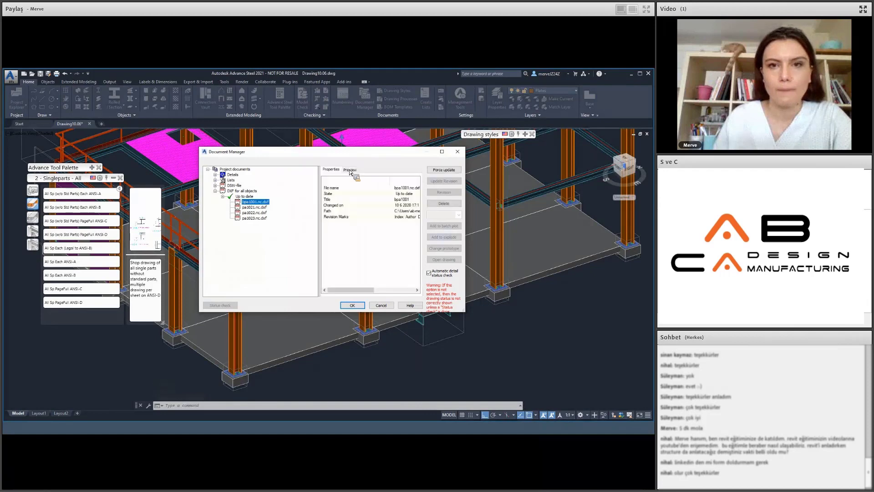
pyautogui.click(350, 170)
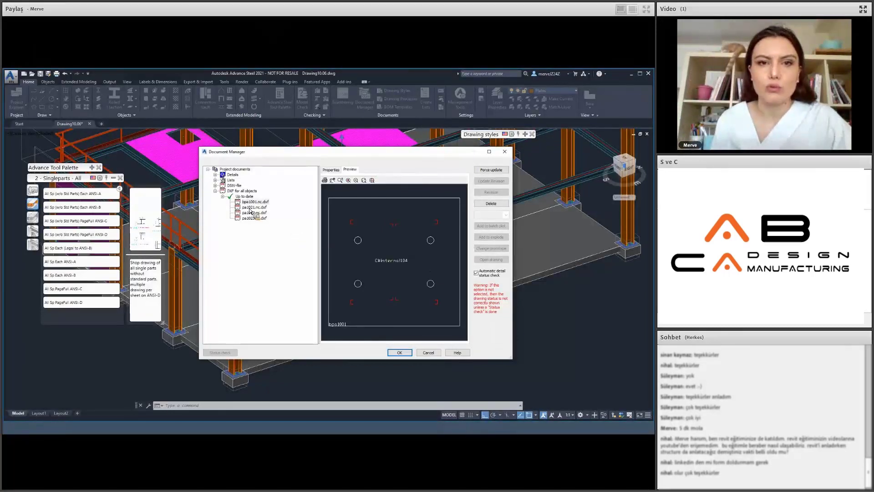
pyautogui.click(250, 207)
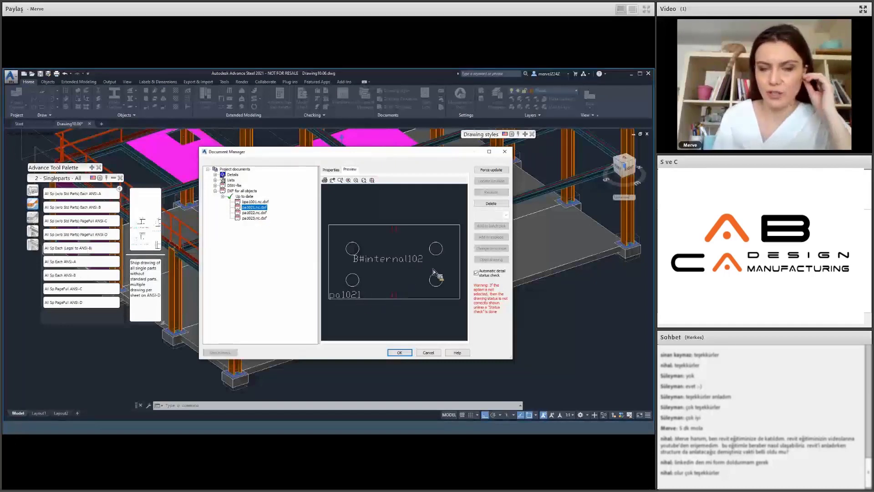
pyautogui.click(251, 213)
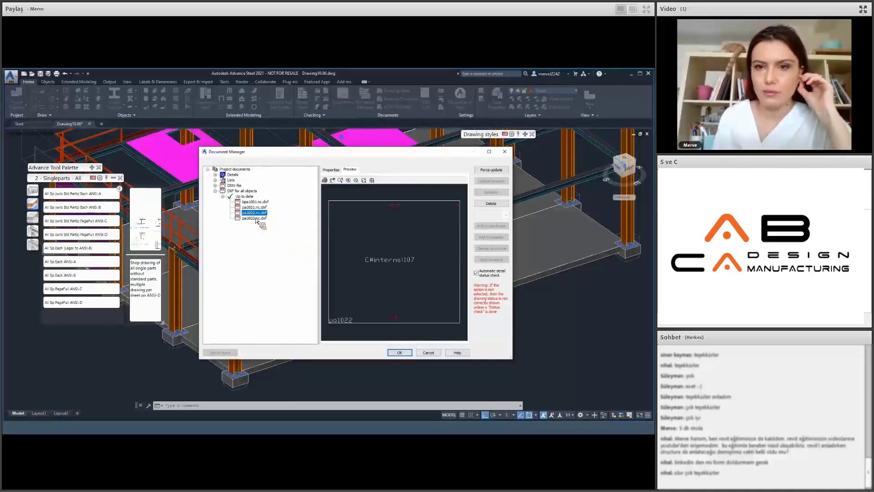
pyautogui.click(255, 219)
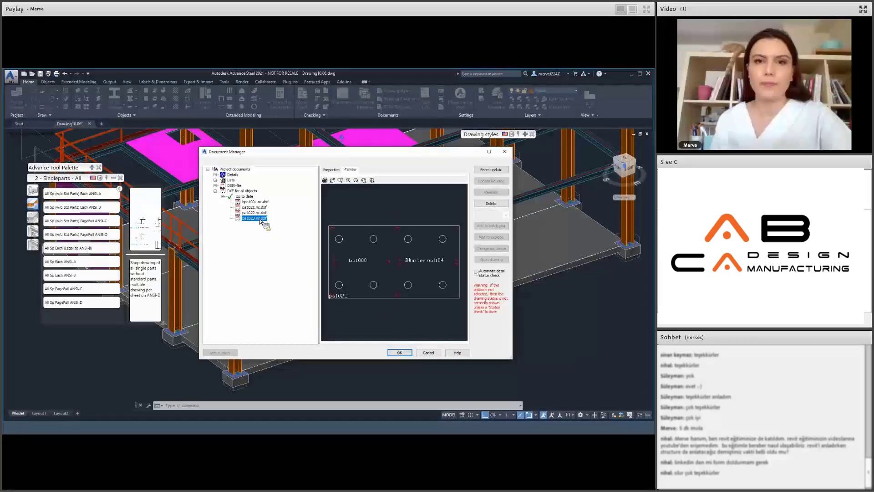
pyautogui.click(505, 152)
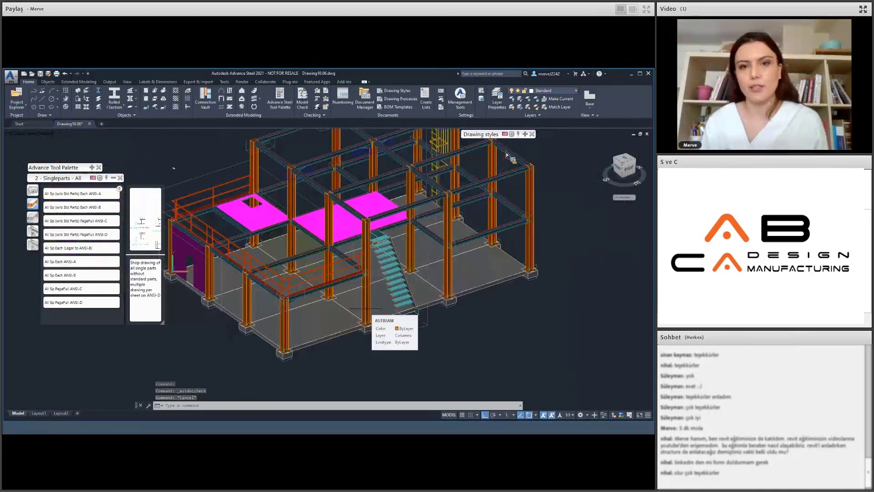
pyautogui.scroll(3, 387, 258)
pyautogui.keyDown('shift'); pyautogui.moveTo(355, 194); pyautogui.dragTo(367, 237, button='middle'); pyautogui.keyUp('shift')
pyautogui.click(368, 237)
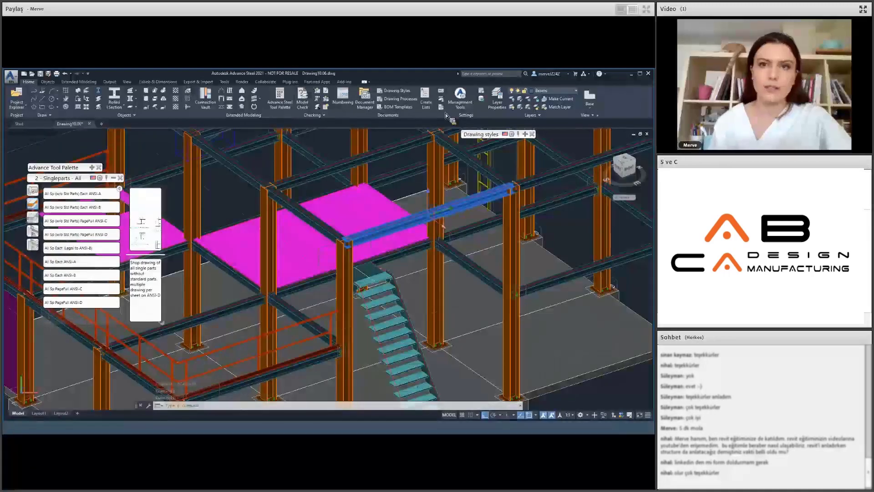
pyautogui.scroll(-5, 445, 116)
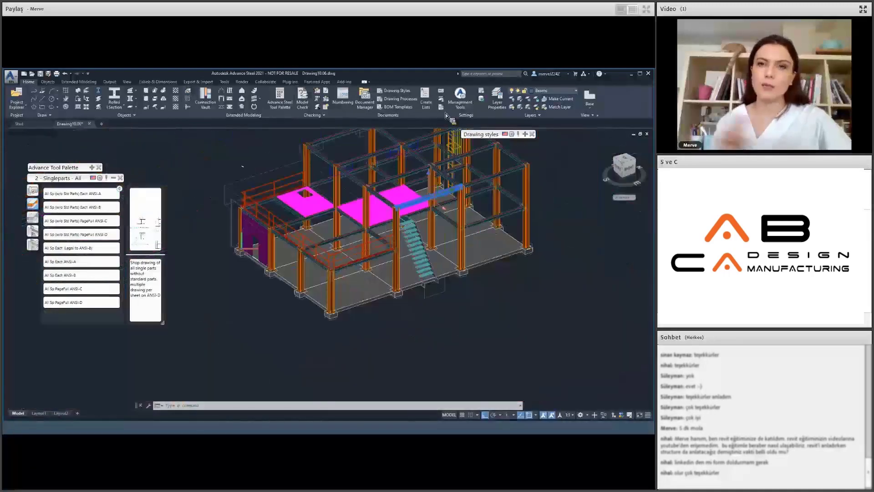
pyautogui.press('Escape')
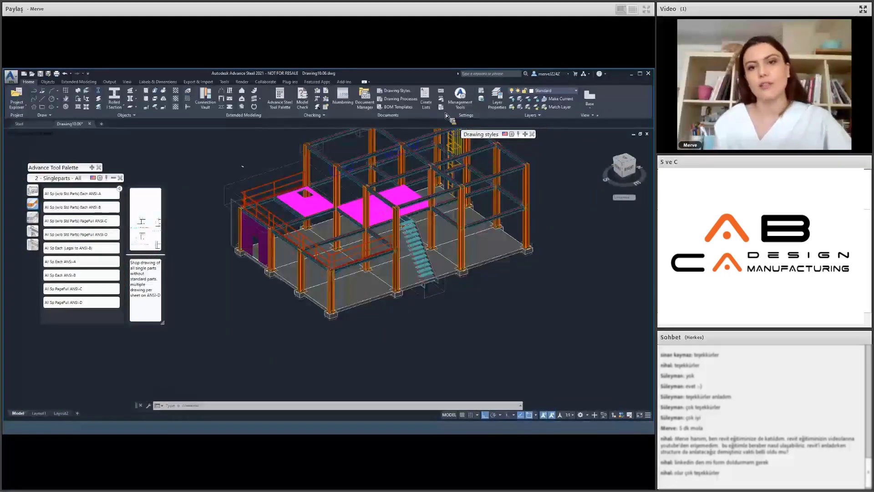
pyautogui.scroll(2, 369, 300)
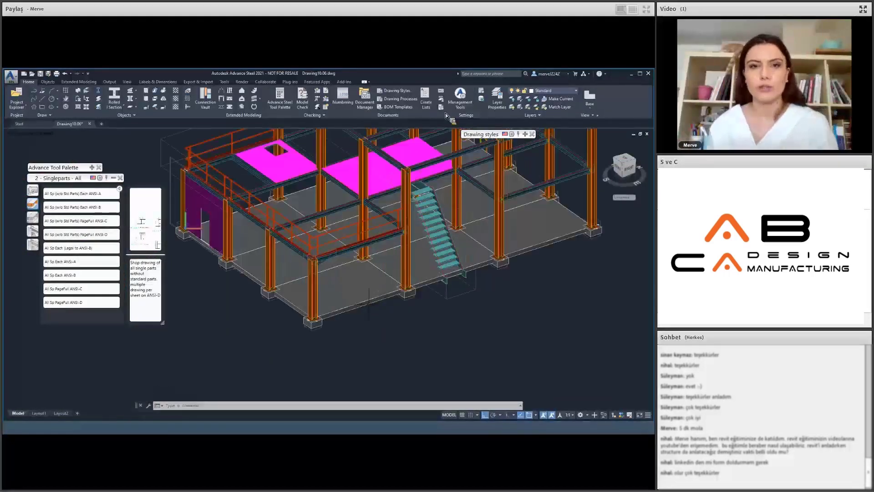
# - Show the Assemblies - All drawing styles and switch to another window
pyautogui.click(37, 246)
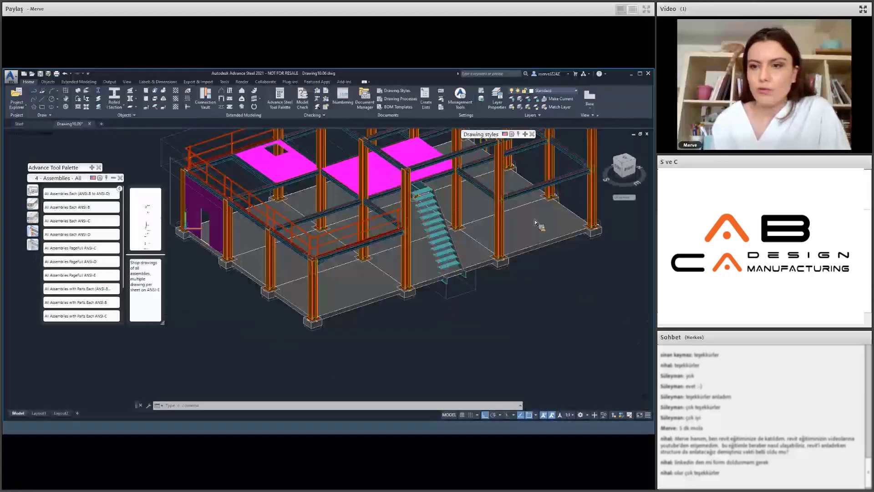
pyautogui.hotkey('alt', 'Tab')
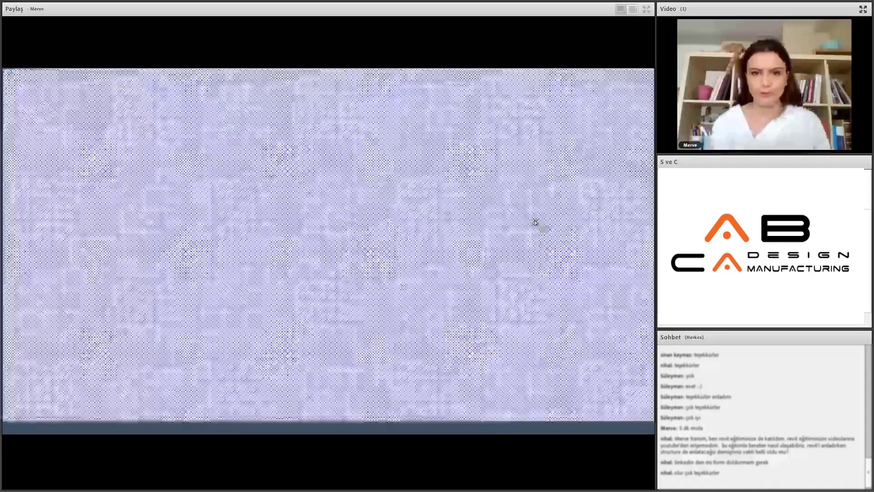
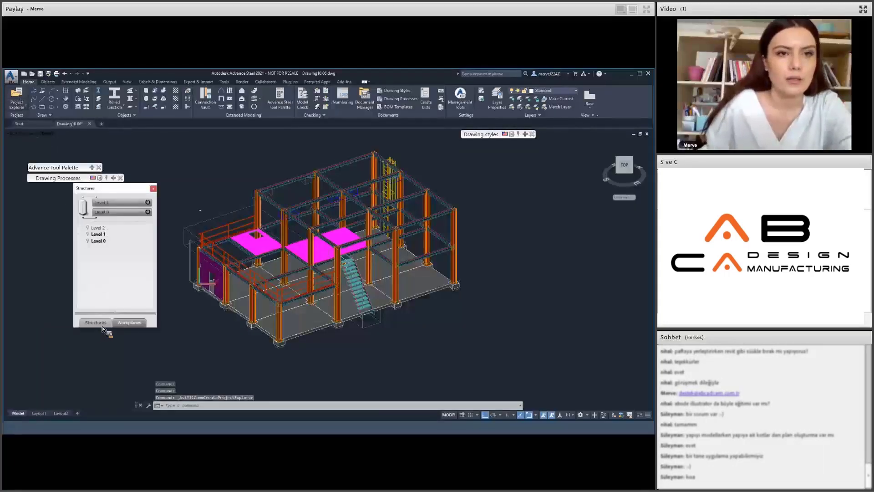
# - Toggle the Level 0, Level 1 and Level 2 model views to leave only the lower storey displayed, and close the Project Explorer
pyautogui.click(102, 326)
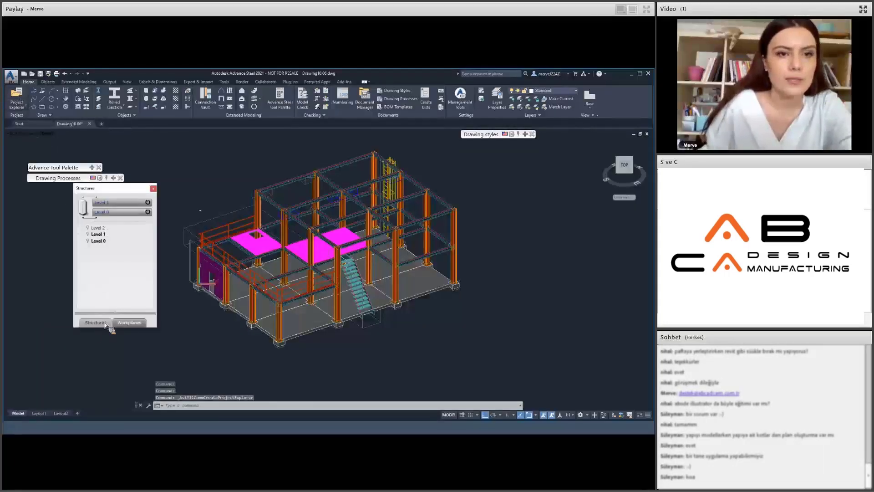
pyautogui.click(88, 236)
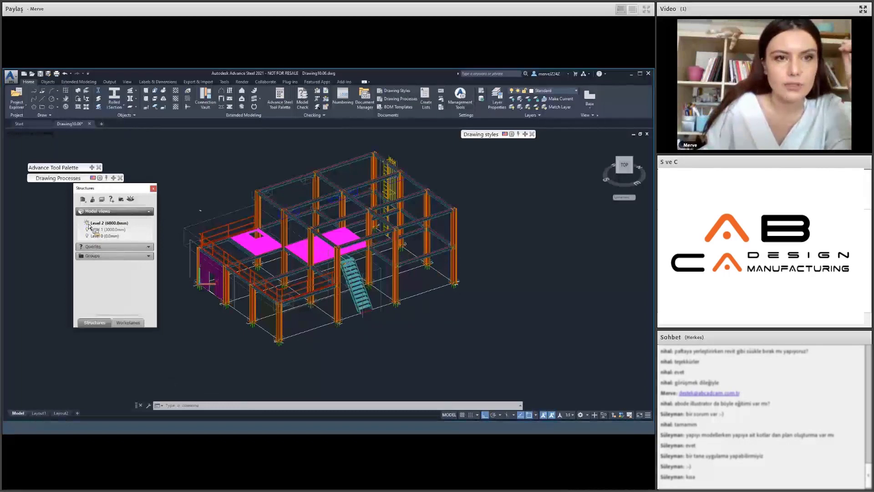
pyautogui.click(89, 226)
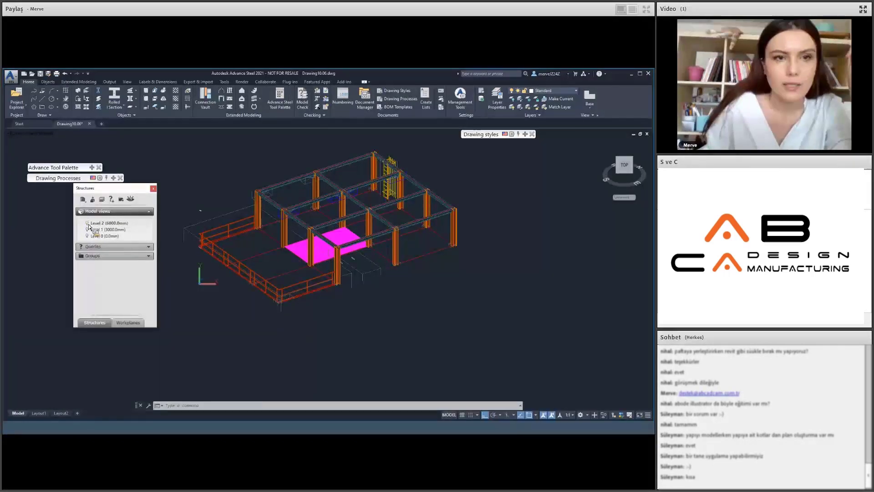
pyautogui.click(89, 230)
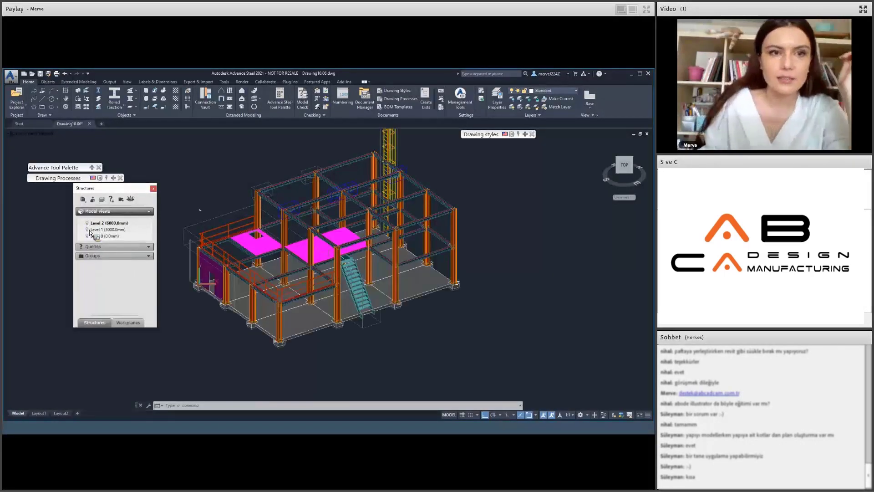
pyautogui.click(91, 231)
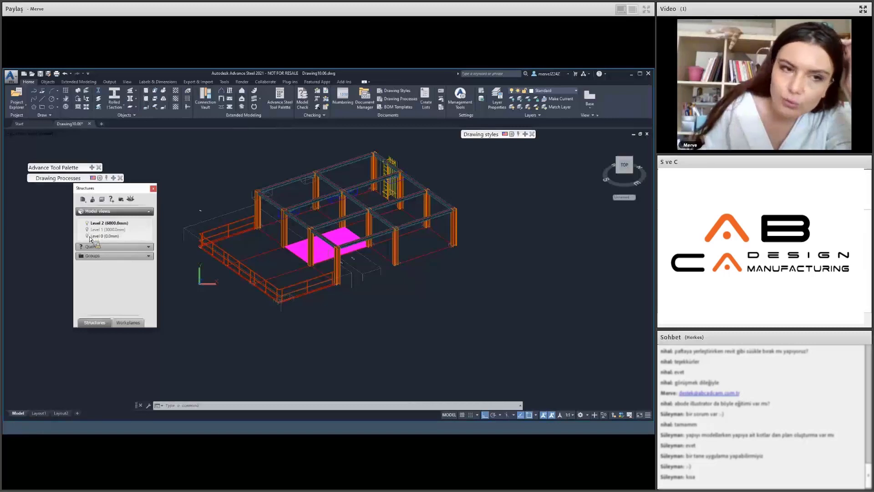
pyautogui.click(89, 237)
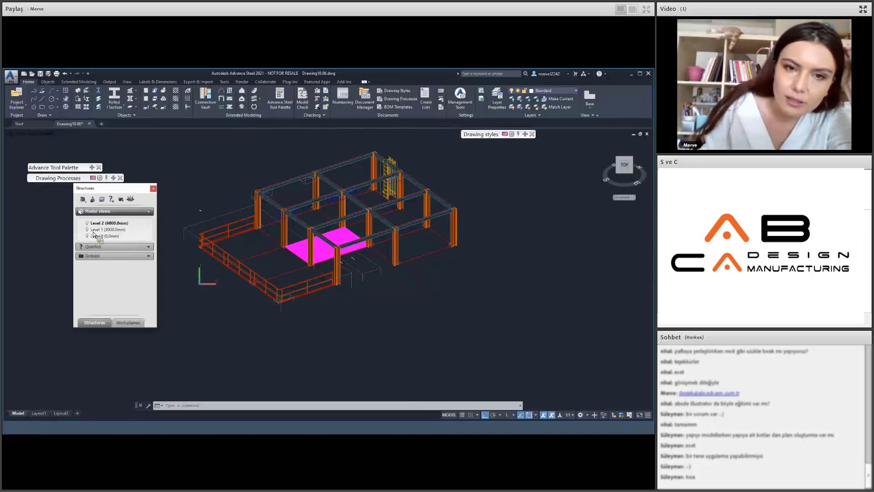
pyautogui.click(88, 224)
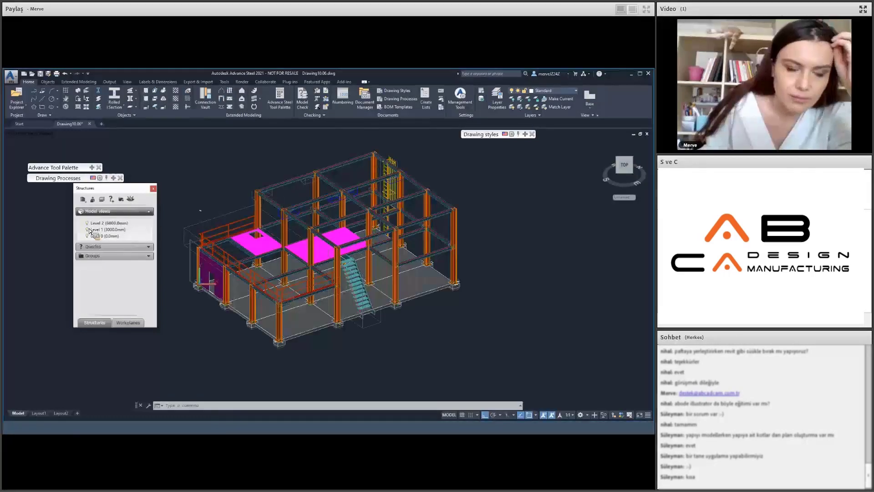
pyautogui.click(89, 229)
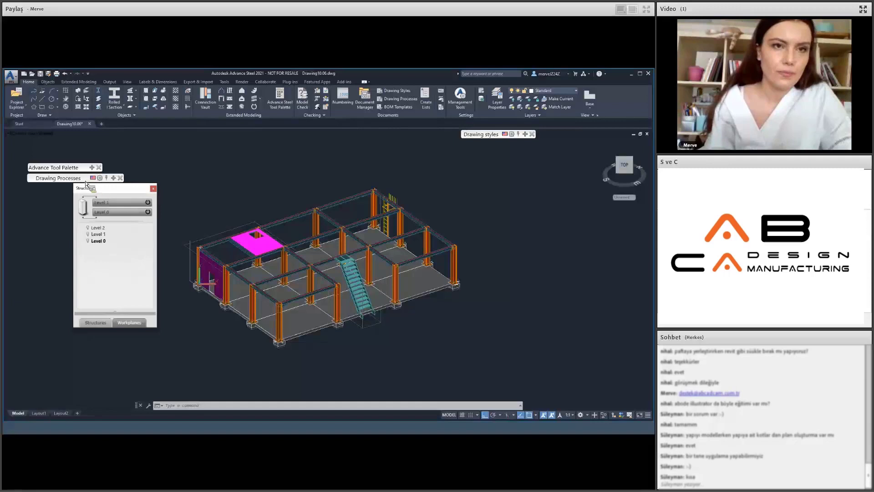
pyautogui.click(153, 188)
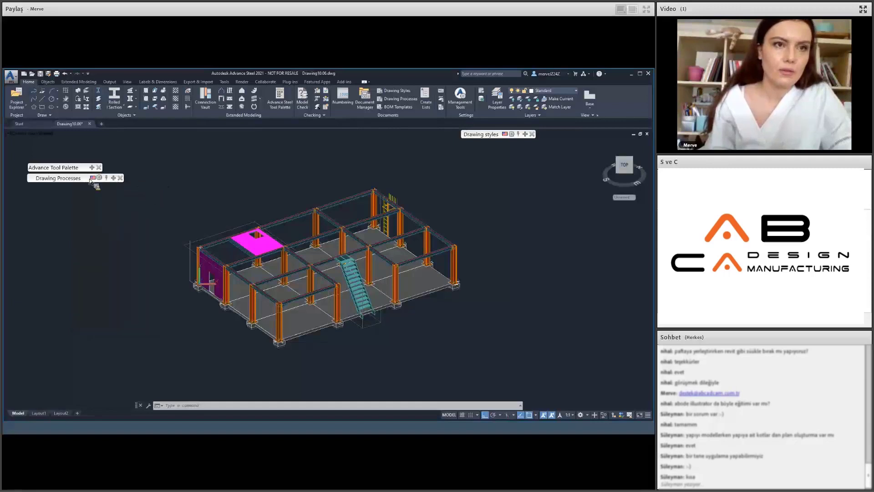
# - Expand the Drawing Processes and Drawing styles palettes, placing Drawing styles above the other palettes
pyautogui.click(113, 178)
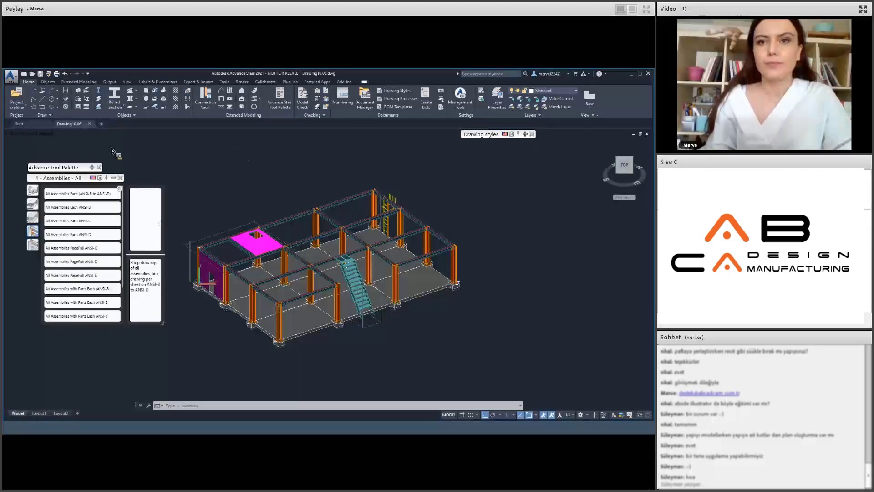
pyautogui.moveTo(482, 136)
pyautogui.mouseDown()
pyautogui.moveTo(154, 152)
pyautogui.moveTo(64, 146)
pyautogui.mouseUp()
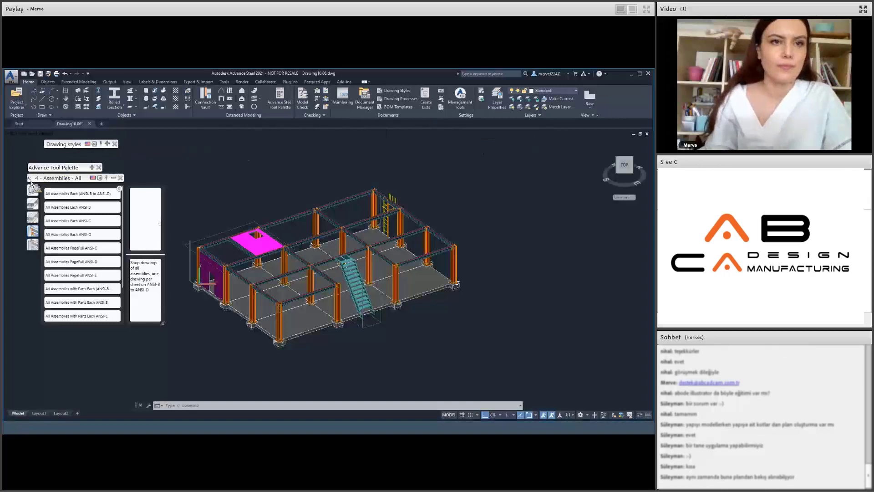
pyautogui.click(108, 144)
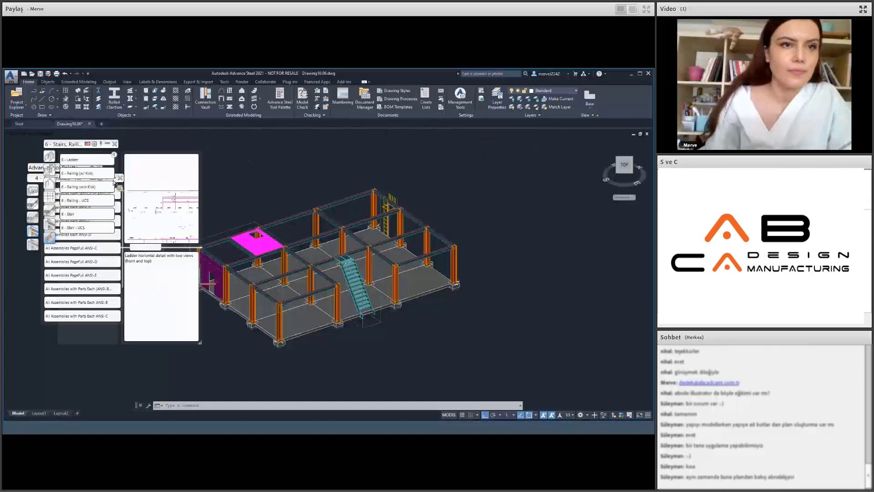
# - Look through the drawing style categories, including Engineering, GA Plans, Singlepart, Assemblies and Stairs, for a suitable plan view
pyautogui.click(62, 174)
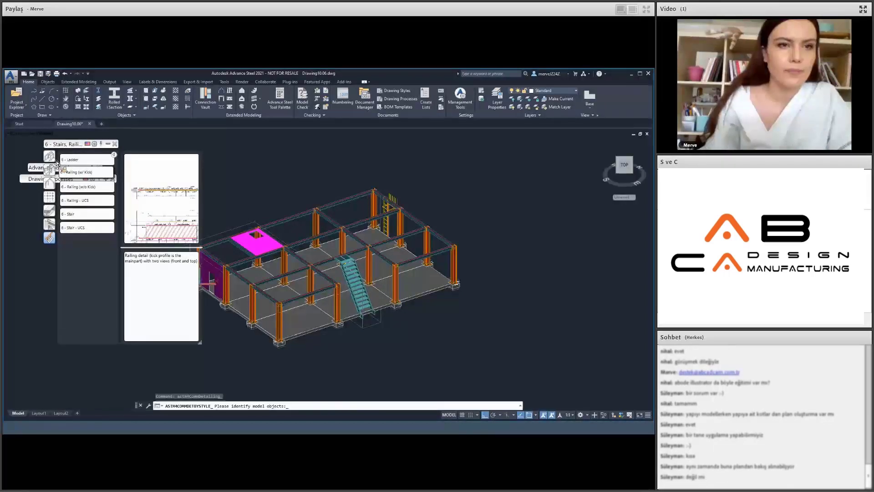
pyautogui.click(49, 158)
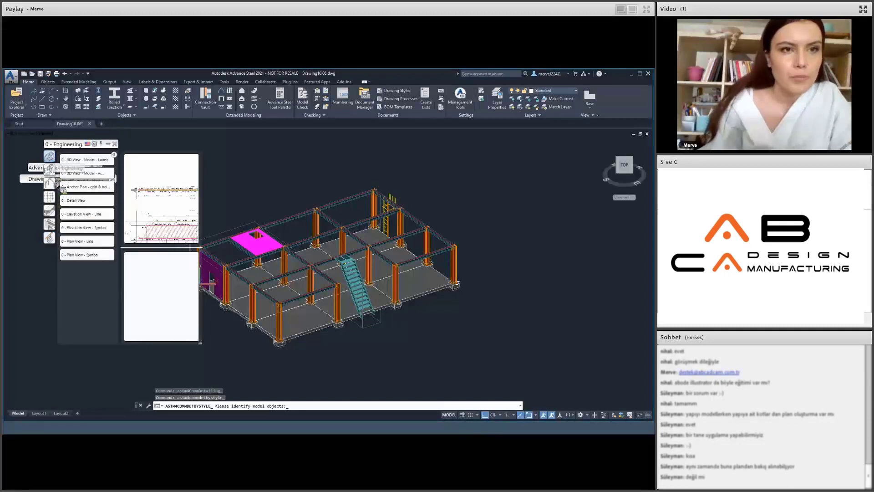
pyautogui.click(53, 170)
pyautogui.click(54, 201)
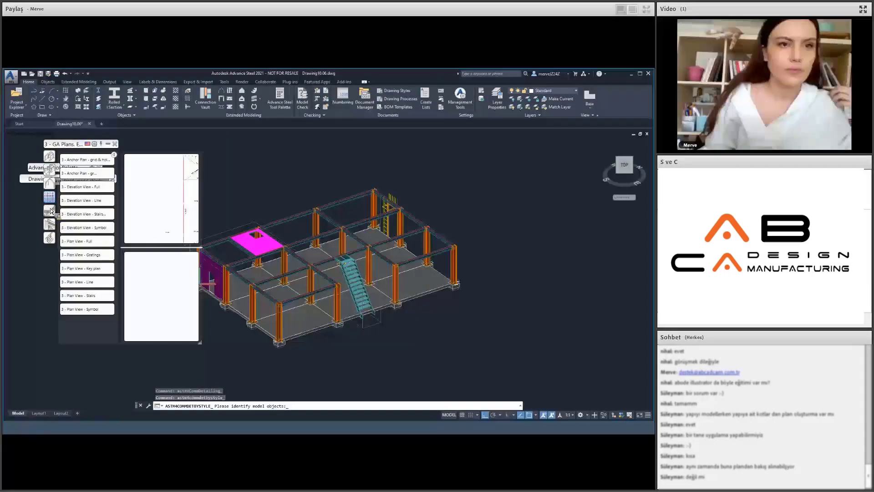
pyautogui.click(51, 212)
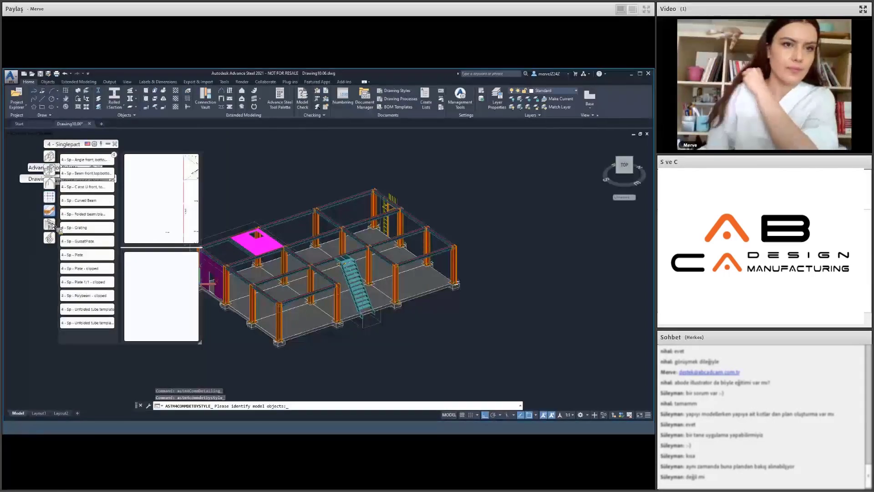
pyautogui.click(49, 224)
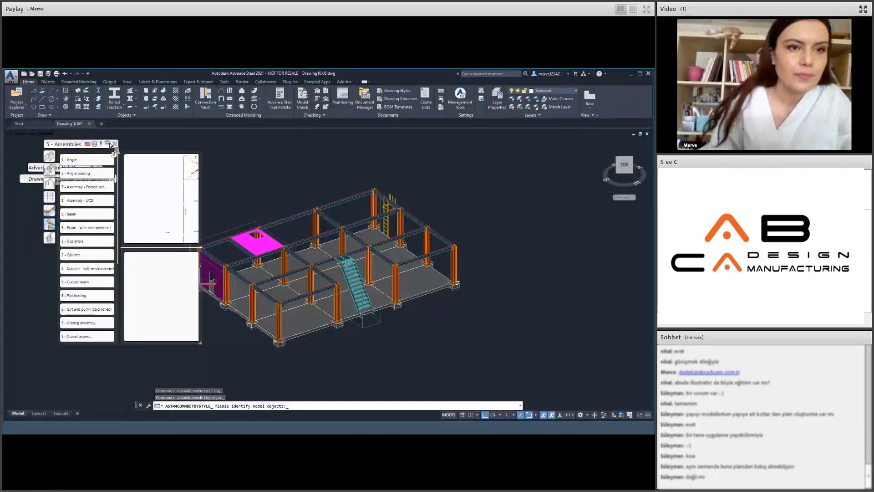
pyautogui.click(50, 238)
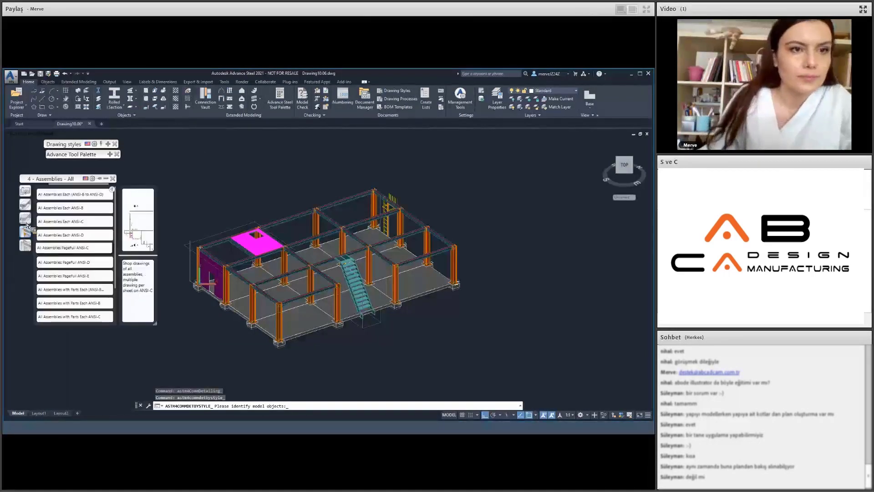
# - Review the drawing processes for all and selected single parts and assemblies
pyautogui.click(26, 219)
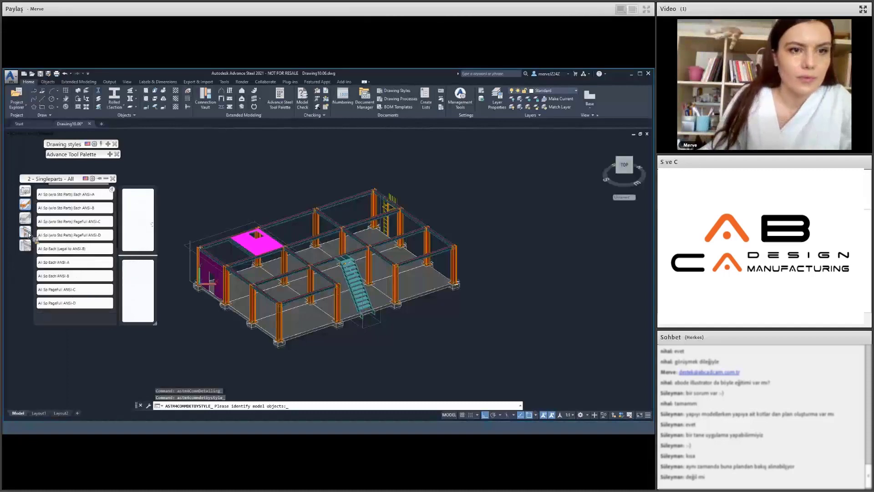
pyautogui.click(27, 233)
pyautogui.click(28, 246)
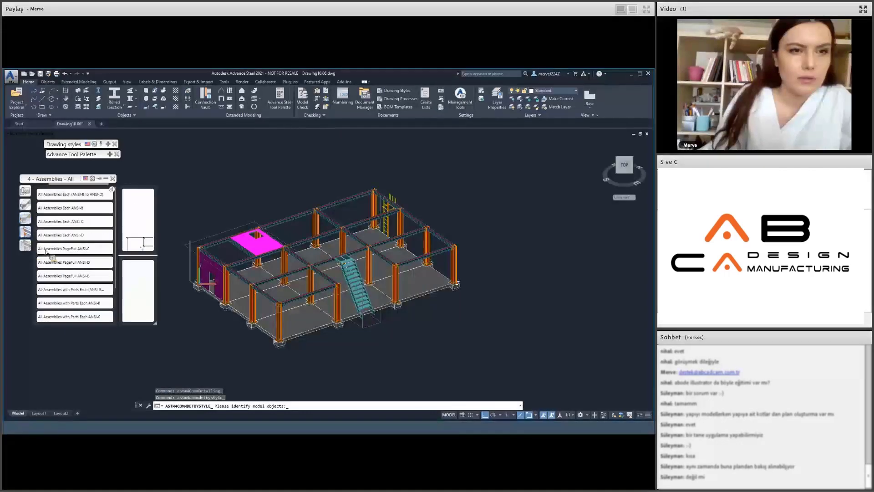
pyautogui.scroll(-1, 85, 276)
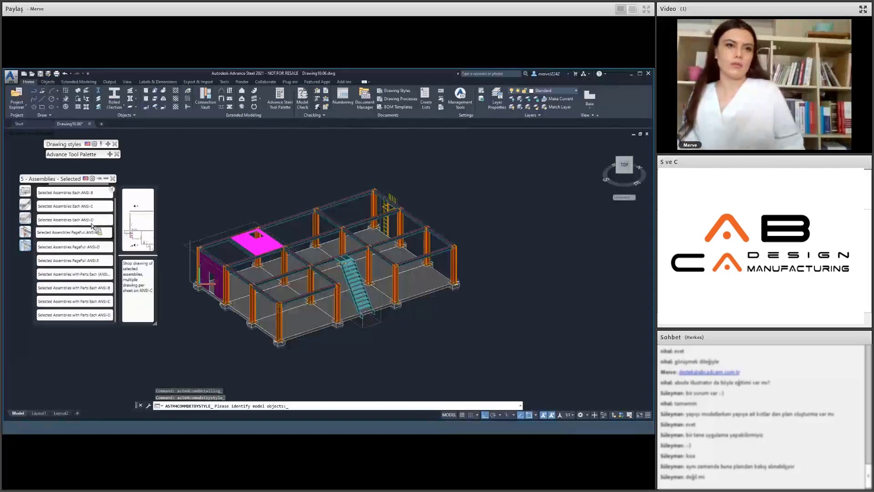
pyautogui.scroll(1, 59, 211)
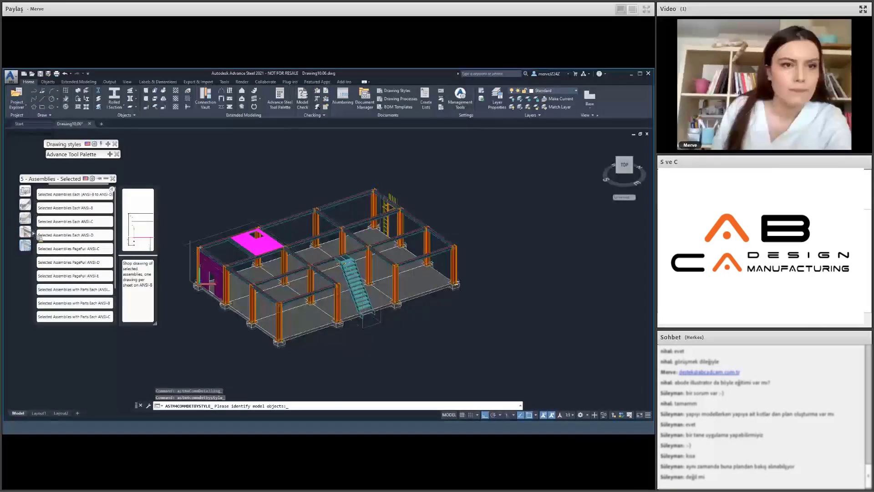
pyautogui.click(26, 205)
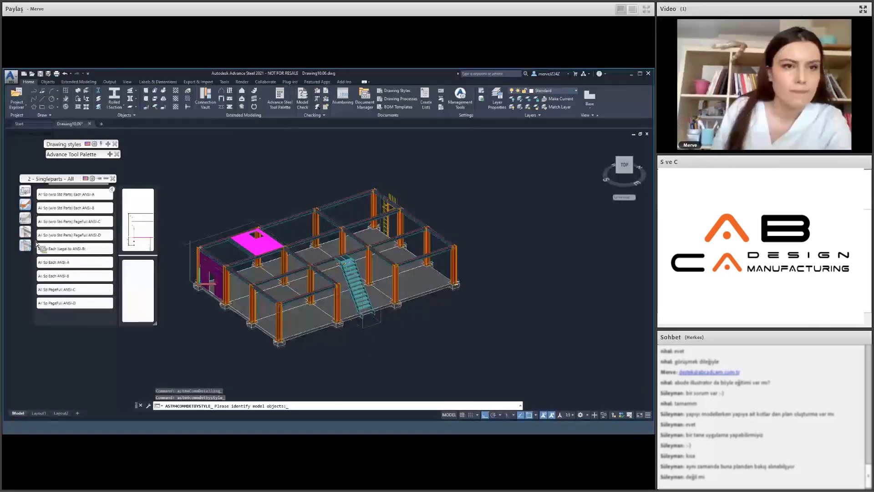
pyautogui.click(25, 217)
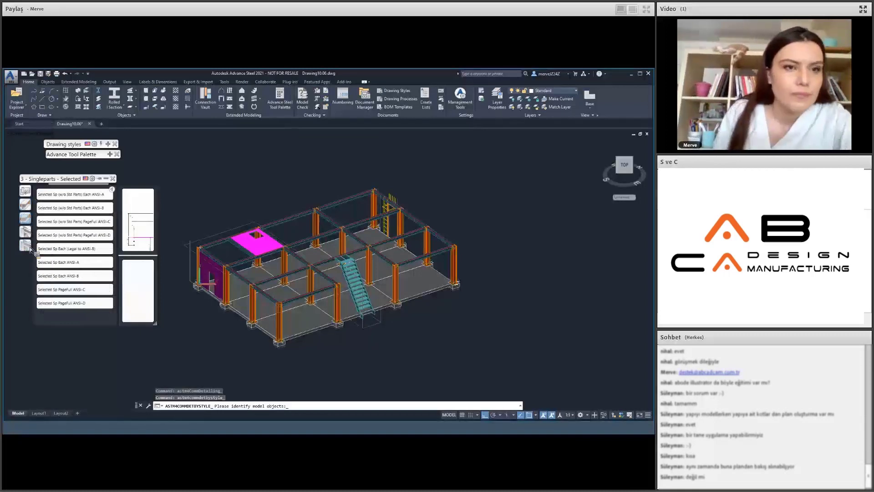
pyautogui.click(25, 232)
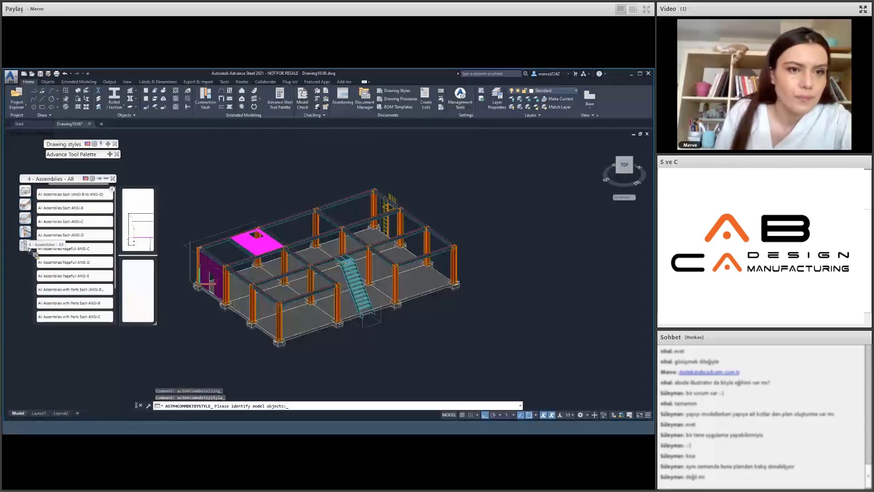
pyautogui.click(28, 249)
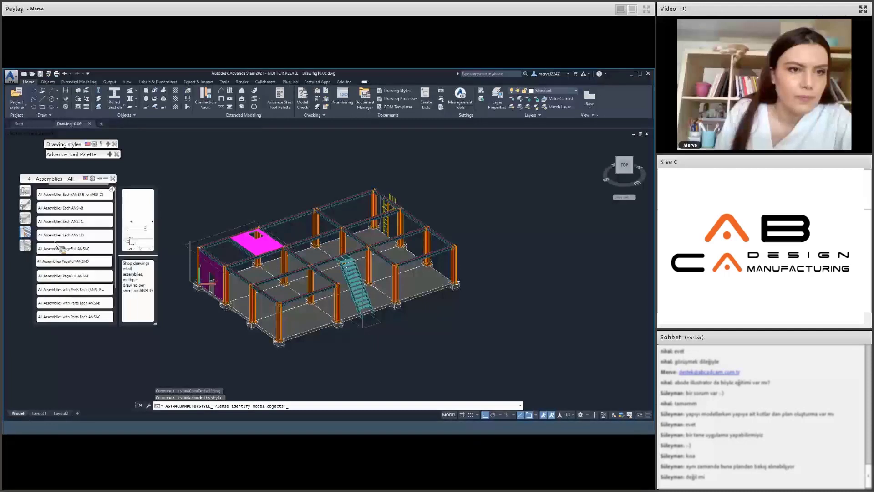
# - Expand the Advance Tool Palette showing the UCS tools and move it clear of the Drawing styles palette
pyautogui.click(110, 155)
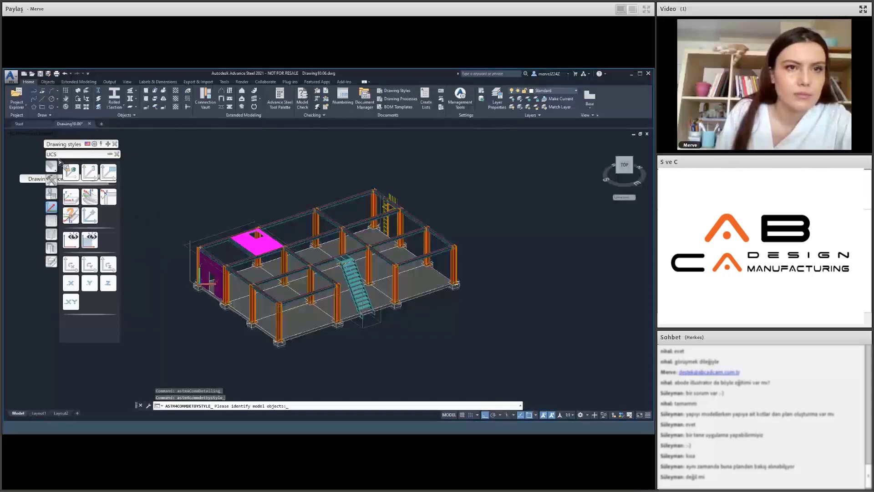
pyautogui.moveTo(56, 155); pyautogui.dragTo(223, 137)
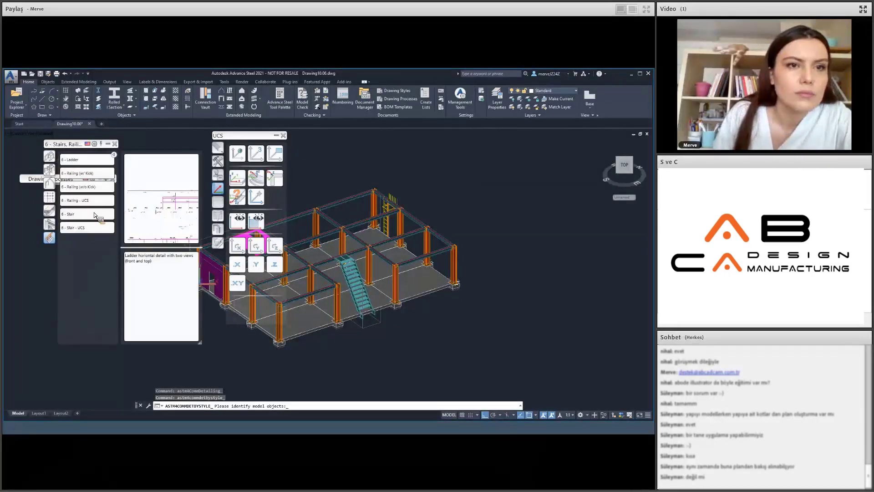
# - Try to create a plan drawing of the lower storey with the Engineering style Plan View - Line
pyautogui.click(49, 156)
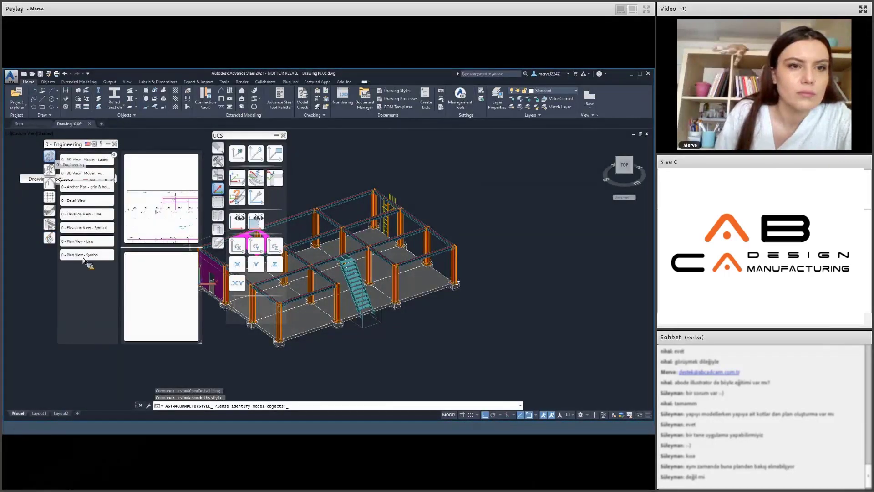
pyautogui.moveTo(82, 243)
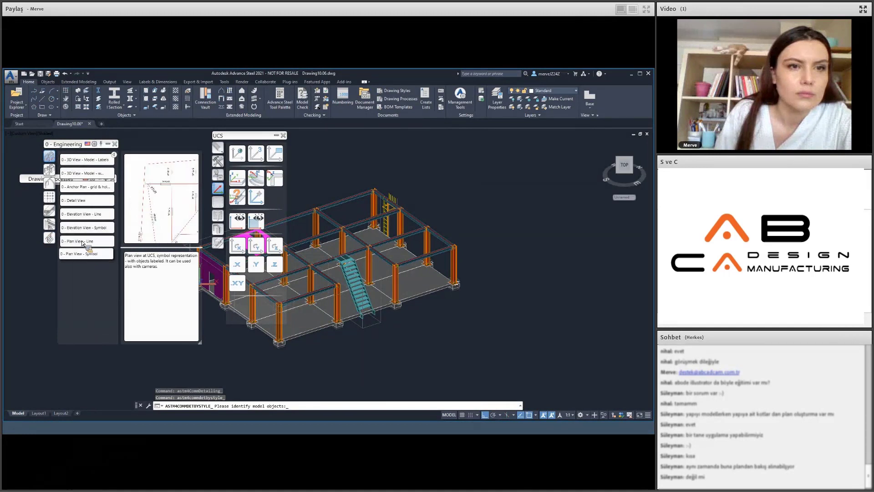
pyautogui.moveTo(82, 243); pyautogui.dragTo(83, 243)
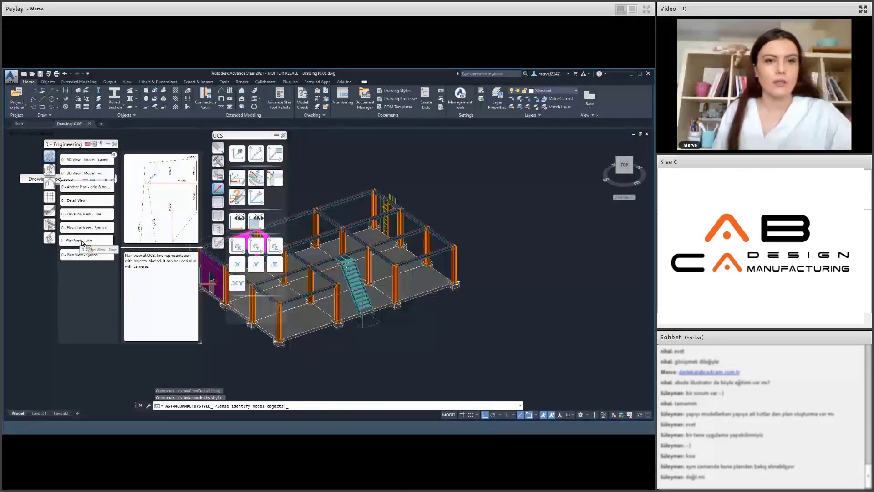
pyautogui.moveTo(155, 247); pyautogui.dragTo(142, 247)
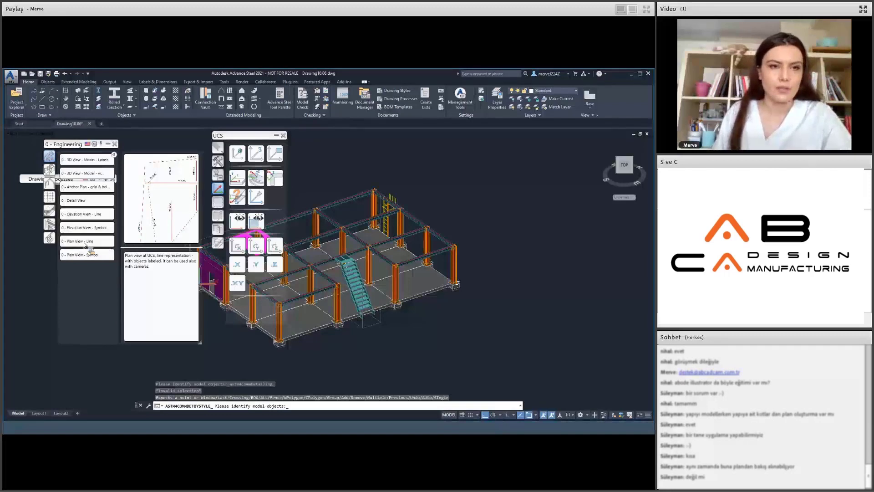
pyautogui.moveTo(84, 245); pyautogui.dragTo(141, 411)
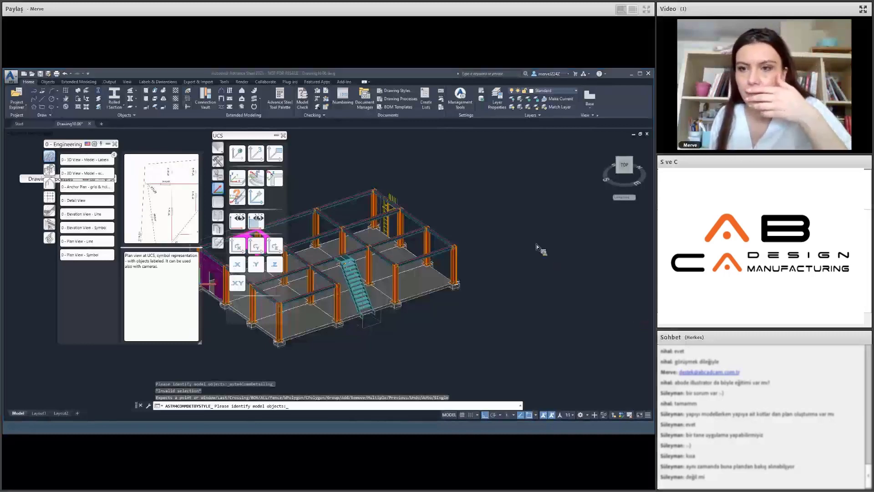
pyautogui.click(627, 166)
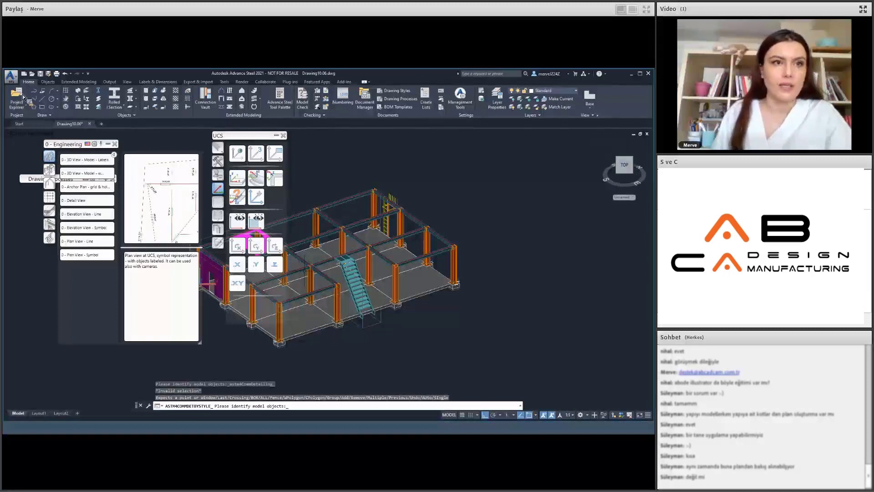
pyautogui.press('Escape')
# - Activate the Level 1 (3000.0mm) model view from the project structures to show that storey in plan
pyautogui.moveTo(108, 179)
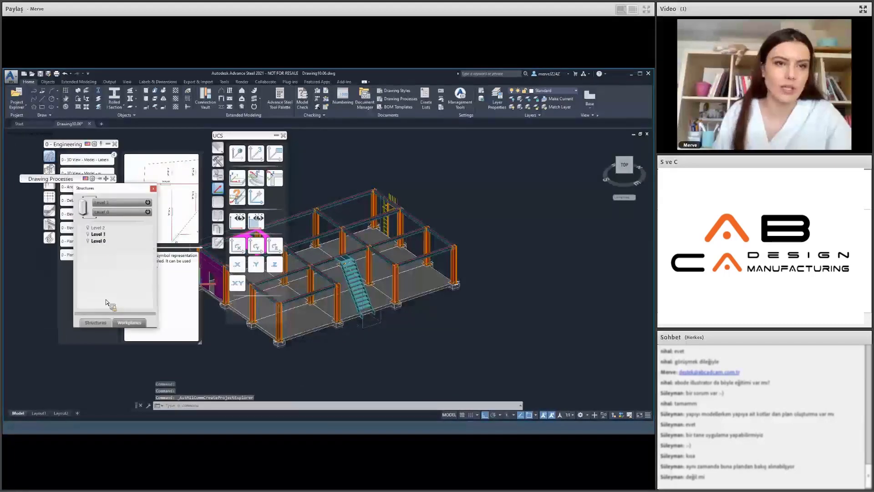
pyautogui.click(96, 233)
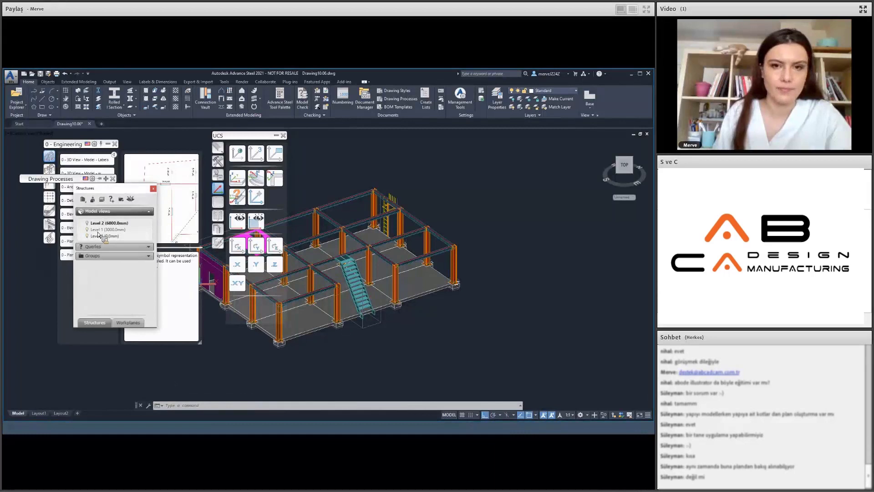
pyautogui.click(97, 231)
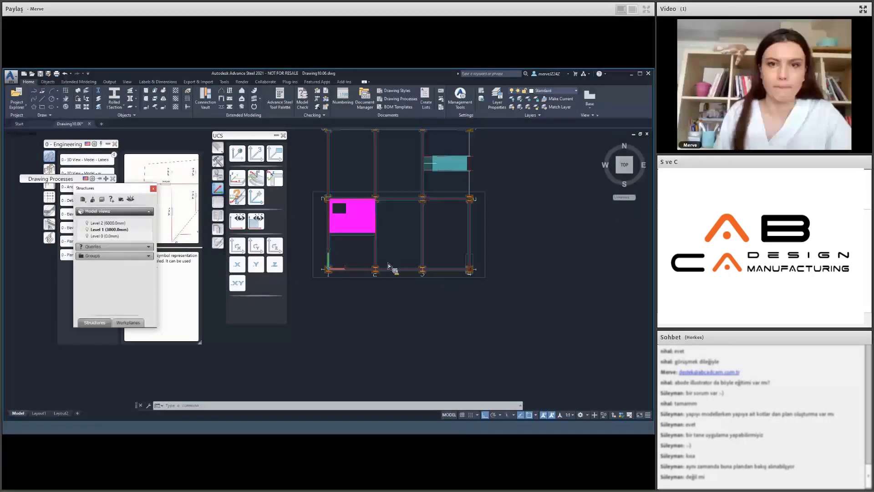
pyautogui.scroll(14, 388, 265)
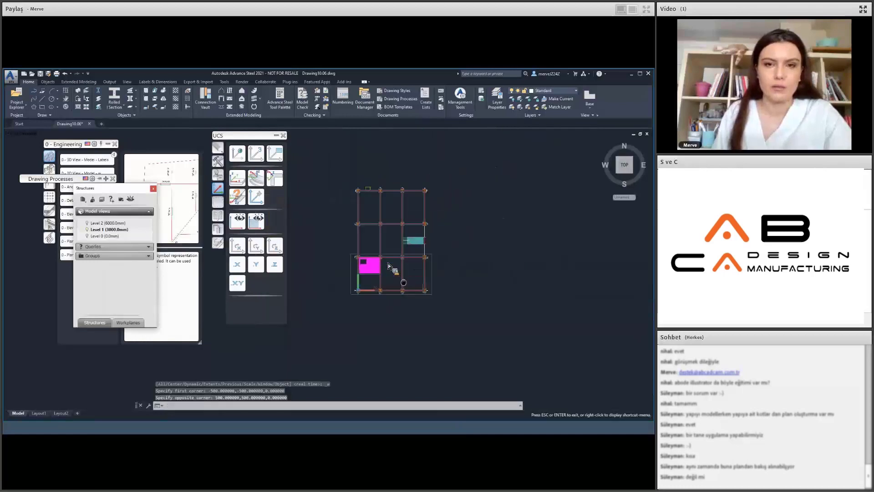
pyautogui.scroll(3, 393, 298)
pyautogui.moveTo(392, 298); pyautogui.dragTo(445, 331, button='middle')
pyautogui.scroll(-2, 445, 330)
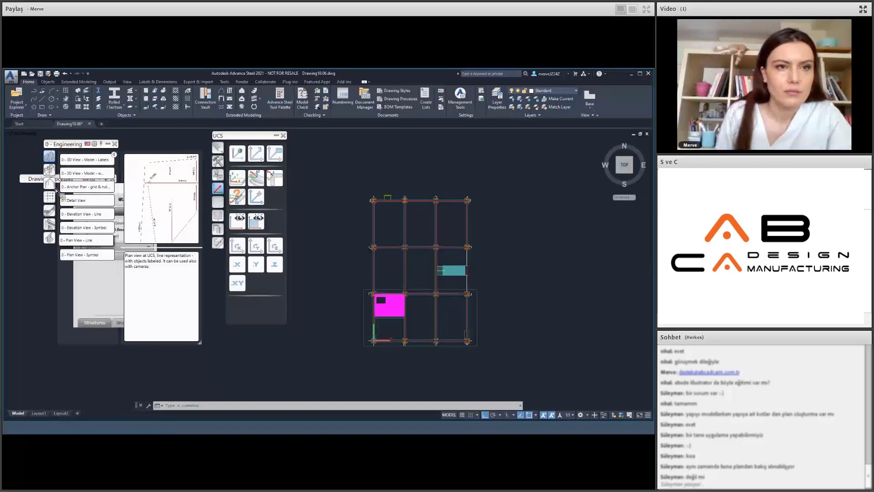
# - Create a plan drawing of Level 1 with the GA Plans style Plan View - Line, framing the whole grid in the detail window
pyautogui.click(49, 170)
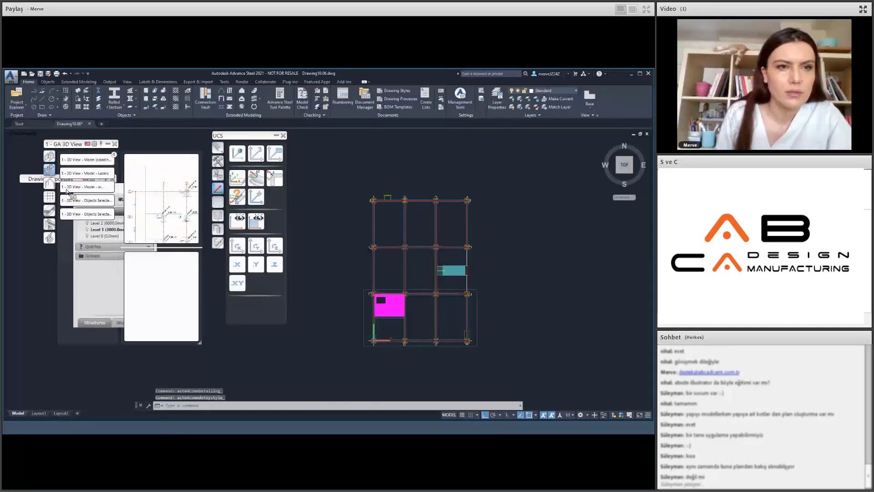
pyautogui.click(49, 197)
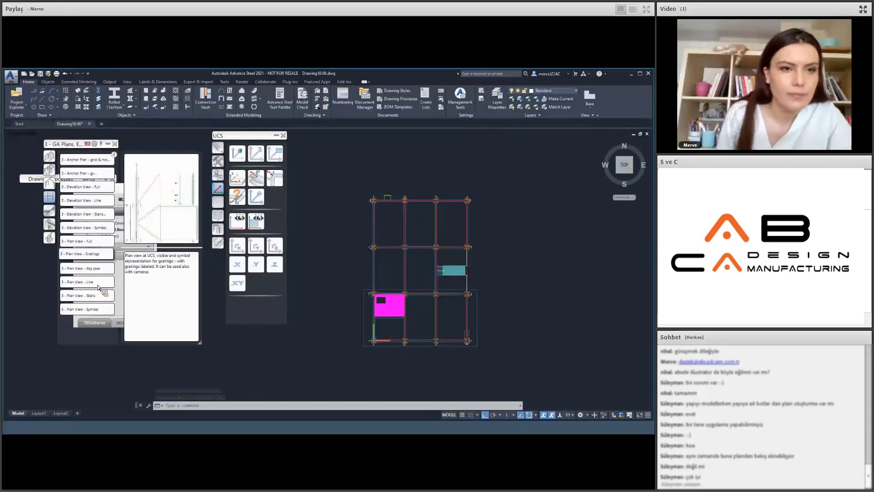
pyautogui.moveTo(98, 285); pyautogui.dragTo(131, 287)
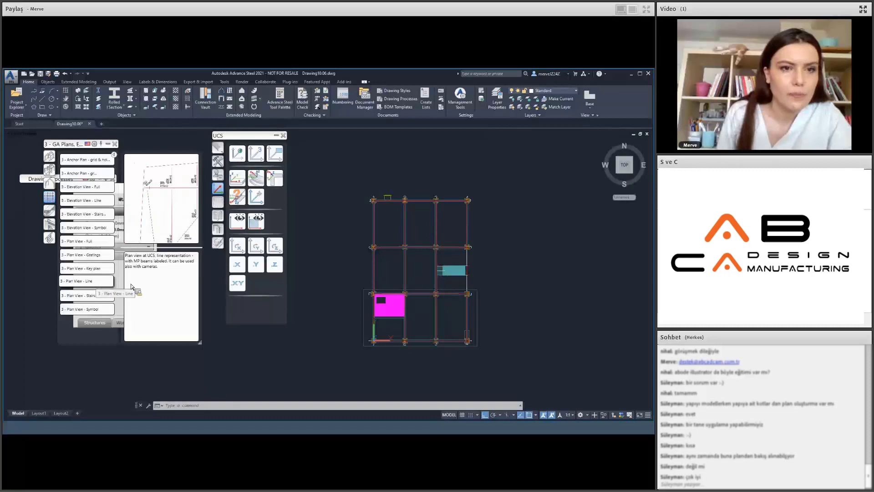
pyautogui.click(291, 240)
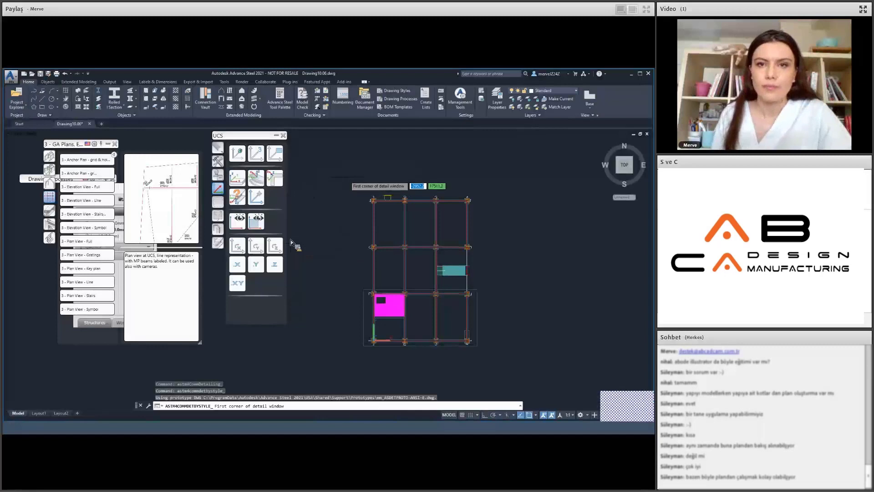
pyautogui.click(346, 177)
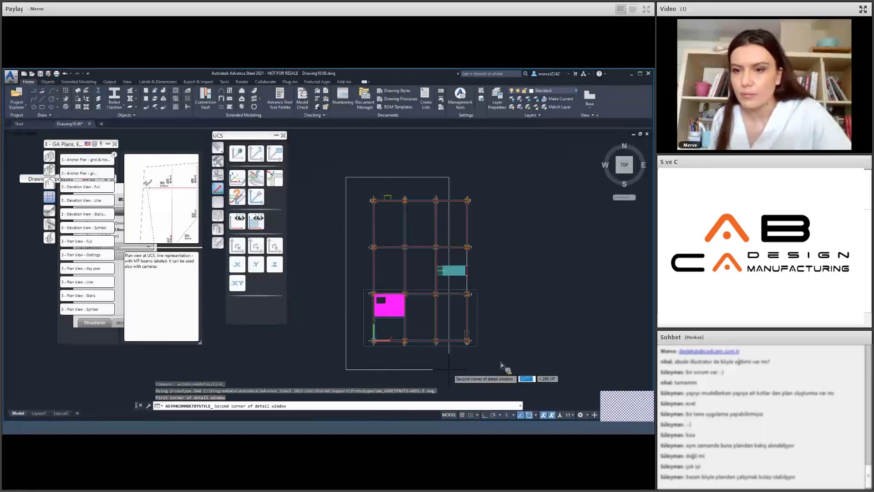
pyautogui.click(473, 361)
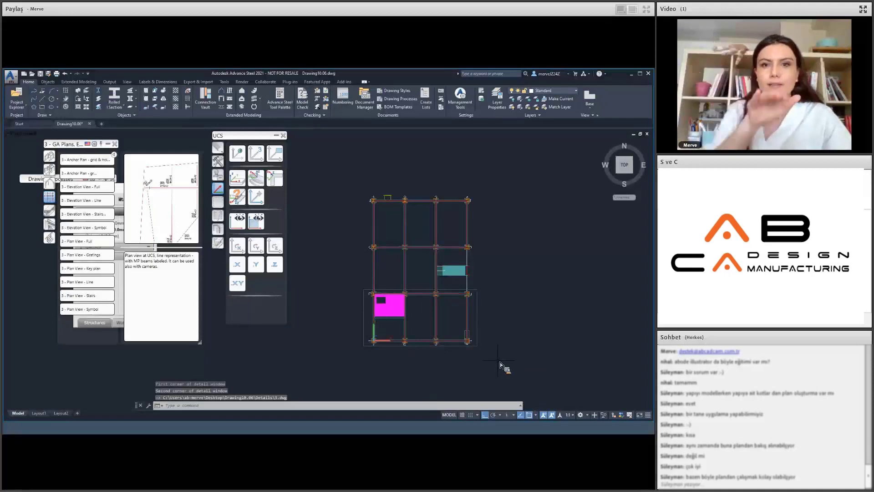
# - Review the detail drawings in the Document Manager, including the preview of 101.dwg, and close it
pyautogui.click(369, 101)
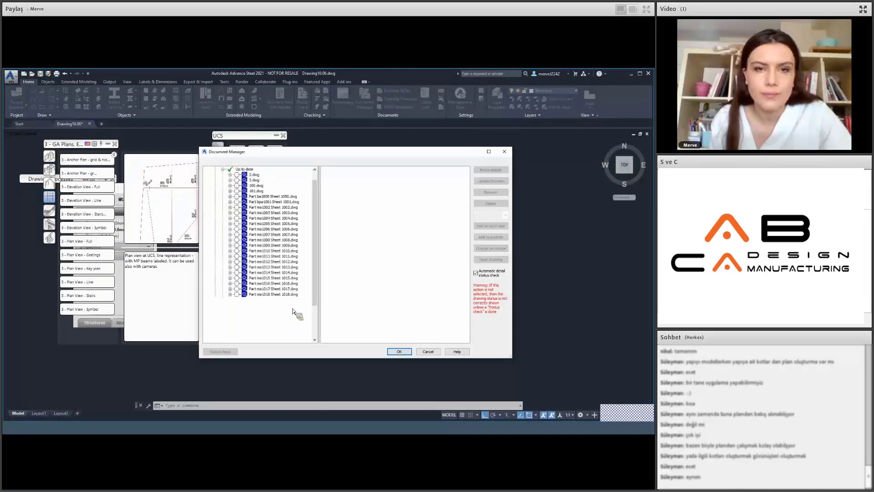
pyautogui.scroll(-3, 276, 324)
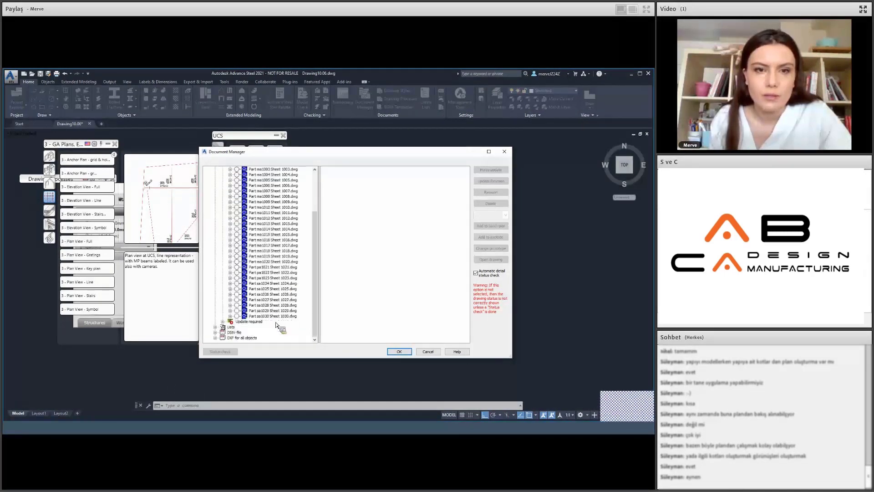
pyautogui.scroll(3, 257, 206)
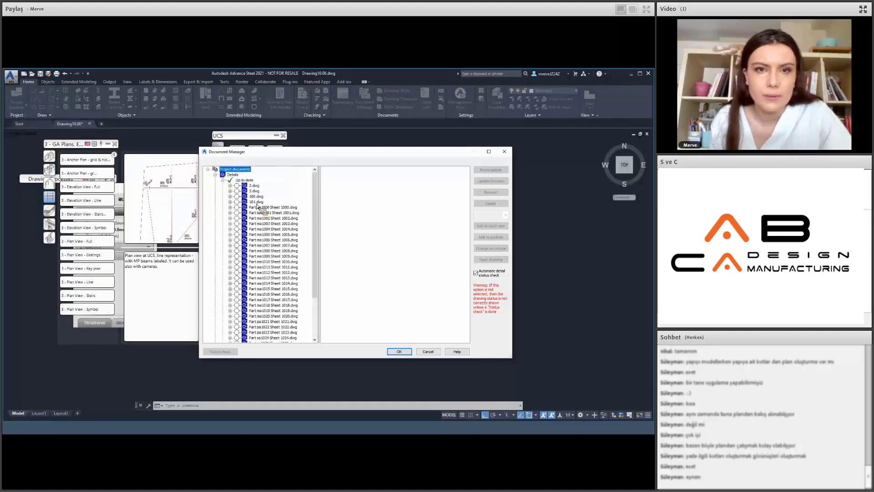
pyautogui.click(257, 202)
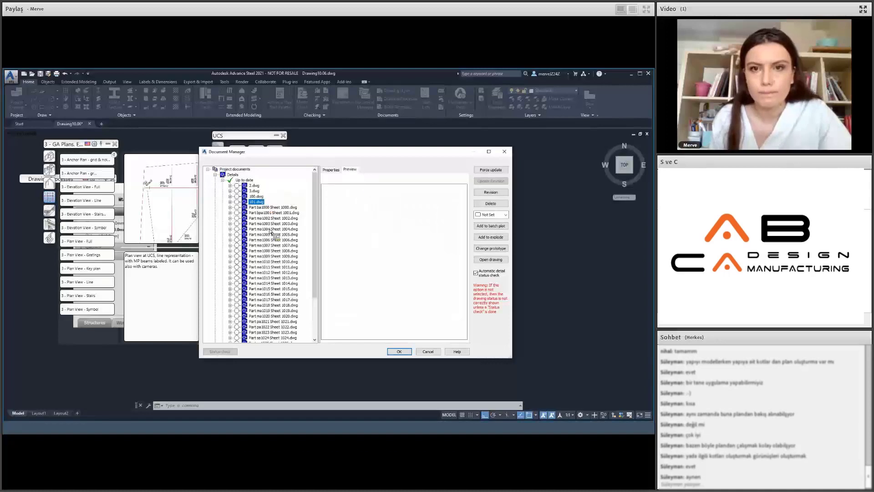
pyautogui.moveTo(307, 322); pyautogui.dragTo(508, 157)
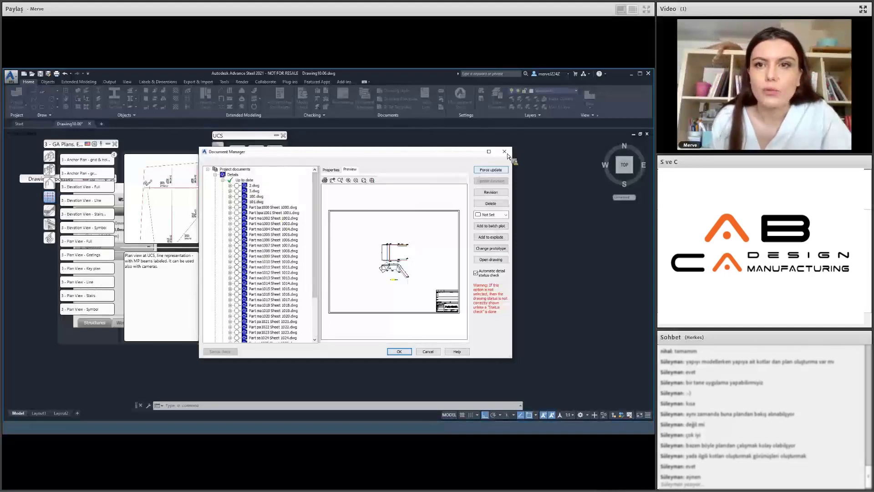
pyautogui.click(504, 151)
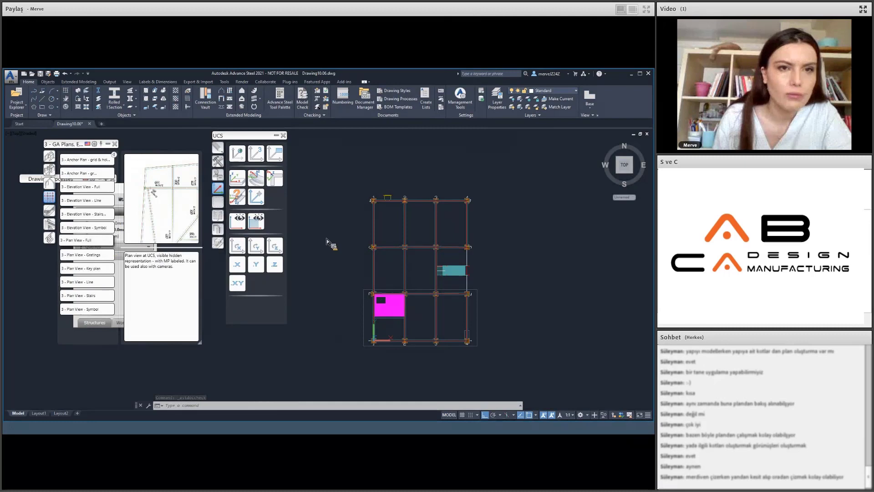
# - Create a Level 1 plan drawing with the Plan View - Full style and default settings, framing the whole grid in the detail window
pyautogui.moveTo(326, 238); pyautogui.dragTo(318, 235)
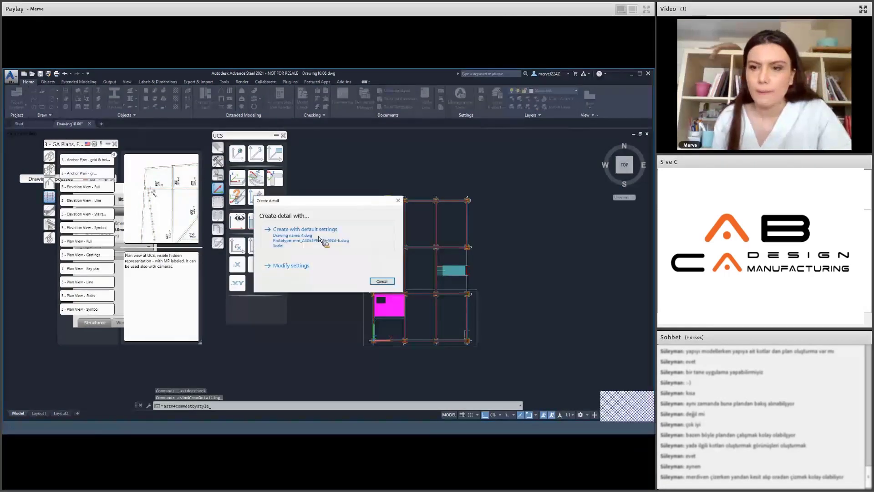
pyautogui.click(318, 237)
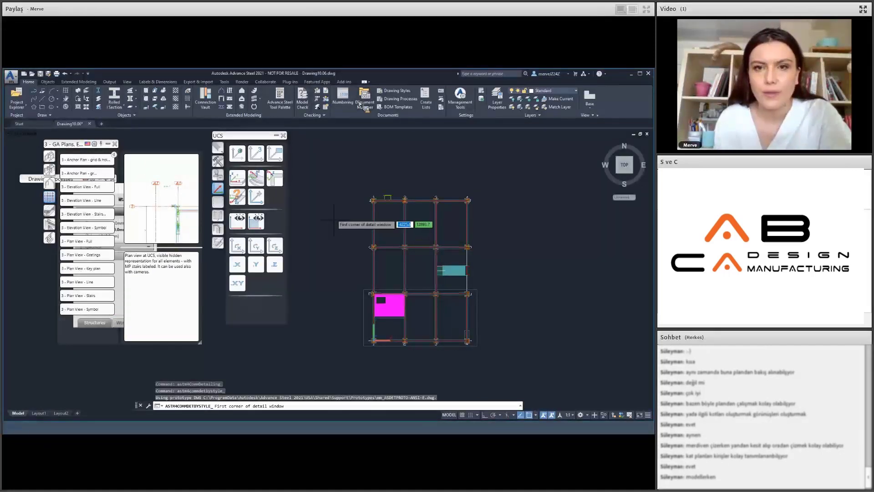
pyautogui.click(348, 187)
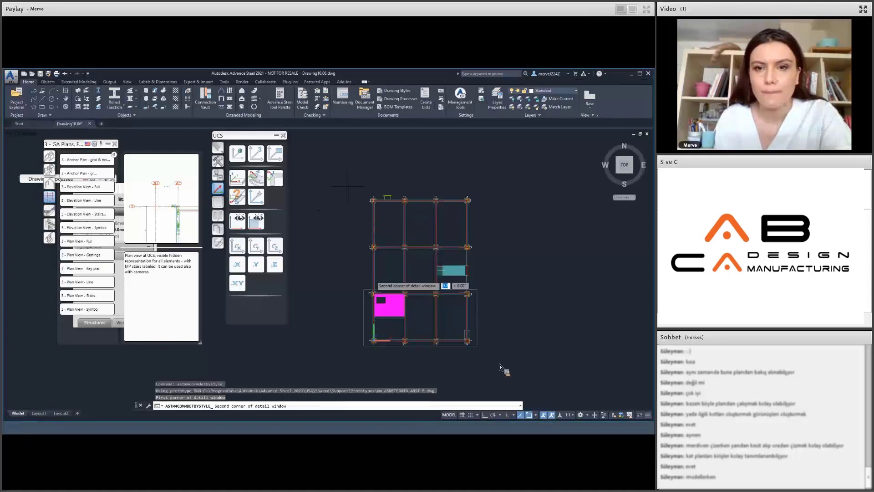
pyautogui.click(482, 357)
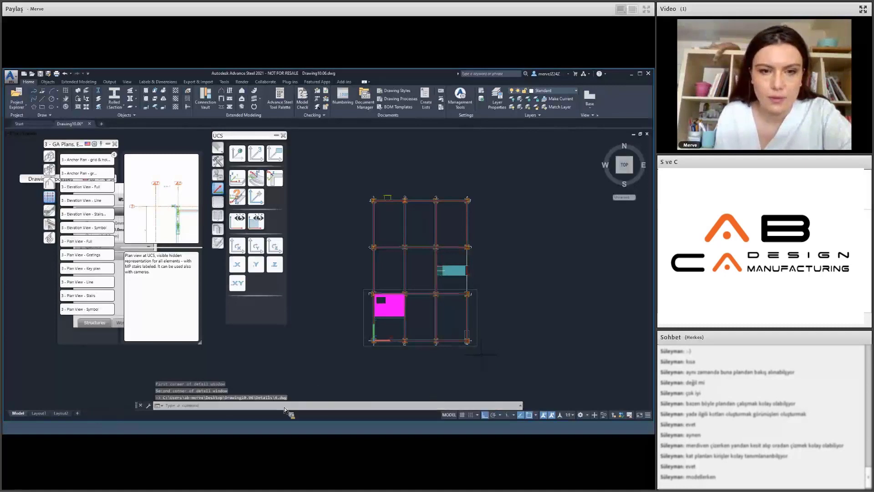
# - Preview the plan drawing 4.dwg in the Document Manager and open it
pyautogui.click(370, 99)
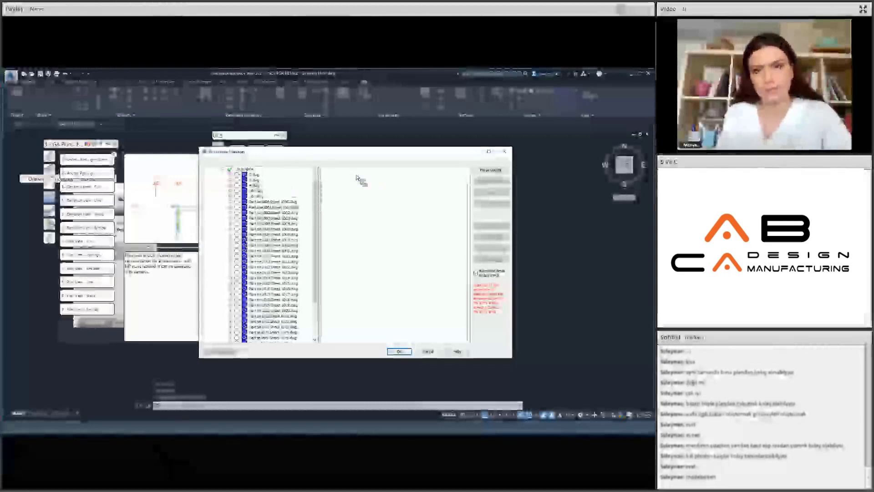
pyautogui.press('Down')
pyautogui.press('Down')
pyautogui.press('Down')
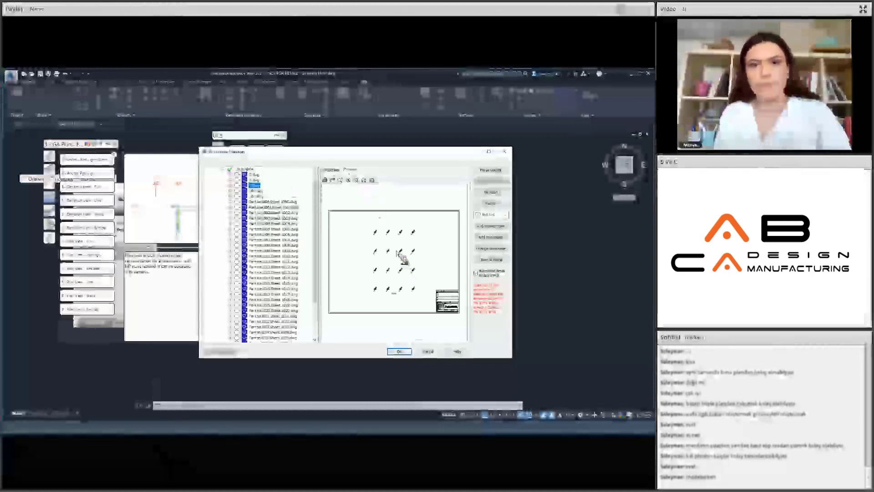
pyautogui.scroll(6, 397, 260)
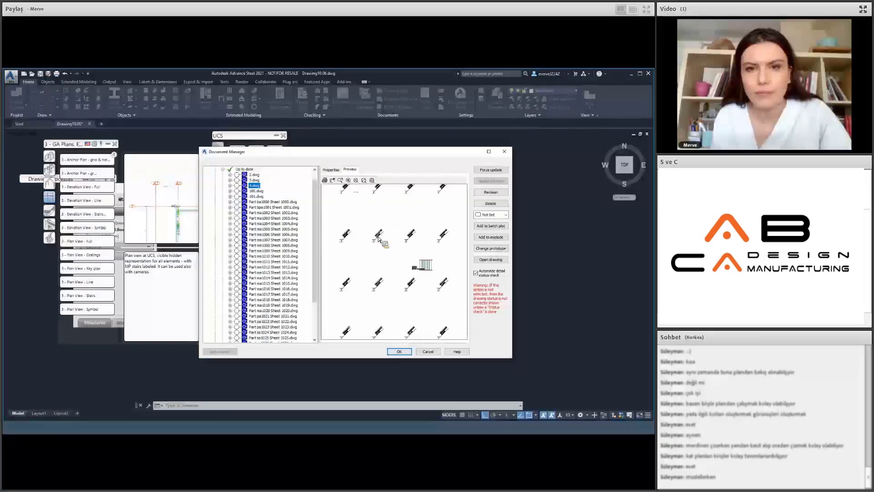
pyautogui.scroll(-4, 493, 260)
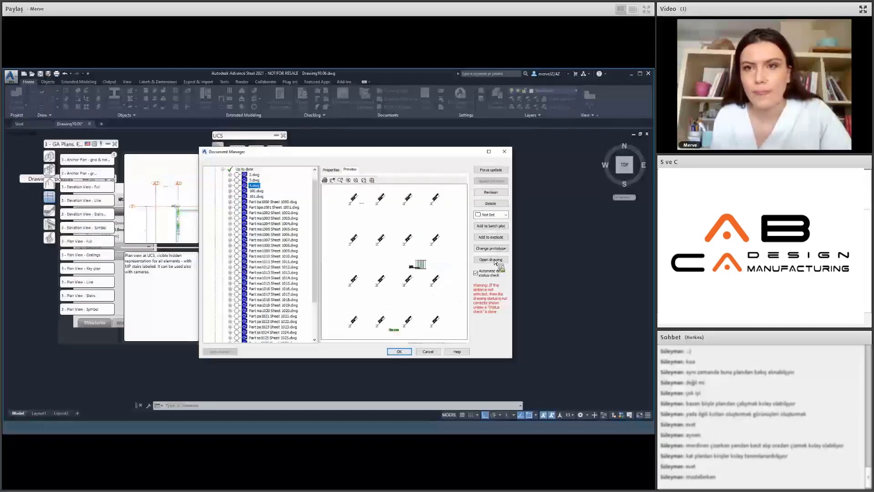
pyautogui.click(492, 260)
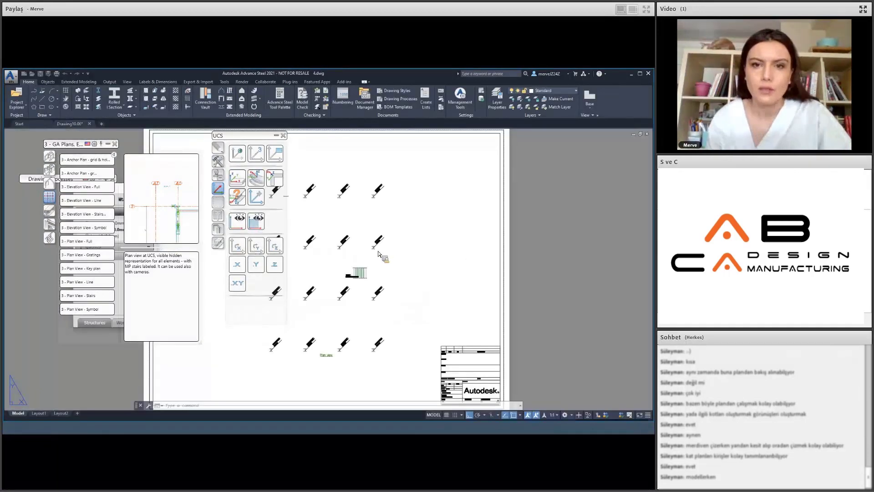
# - Examine the column and stair labels across the plan view in 4.dwg
pyautogui.scroll(3, 378, 254)
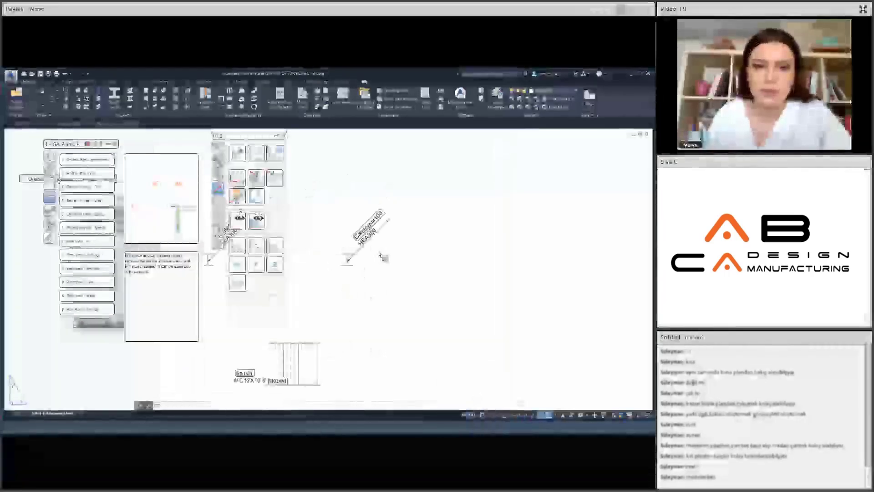
pyautogui.scroll(-3, 378, 253)
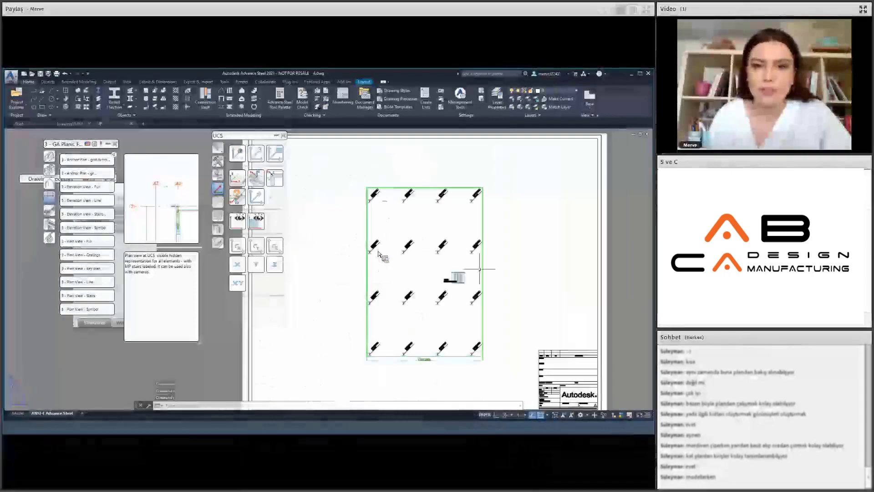
pyautogui.moveTo(447, 319); pyautogui.dragTo(412, 294, button='middle')
pyautogui.scroll(4, 334, 308)
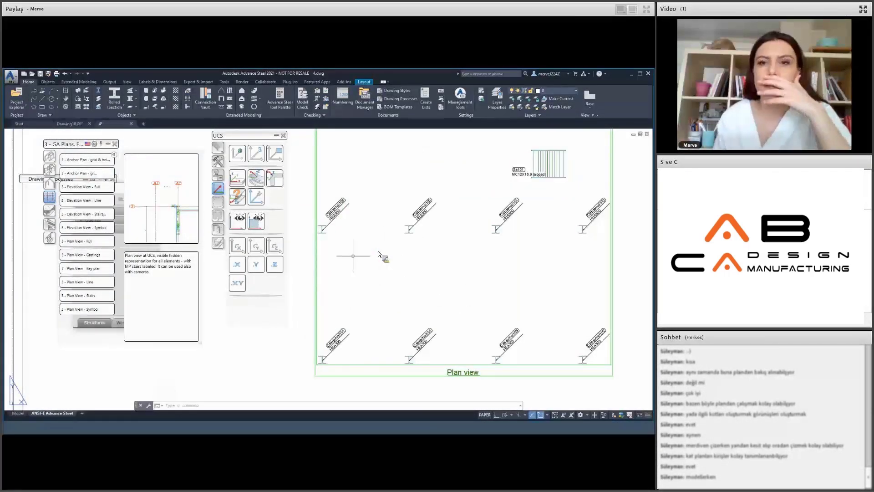
pyautogui.scroll(-3, 353, 256)
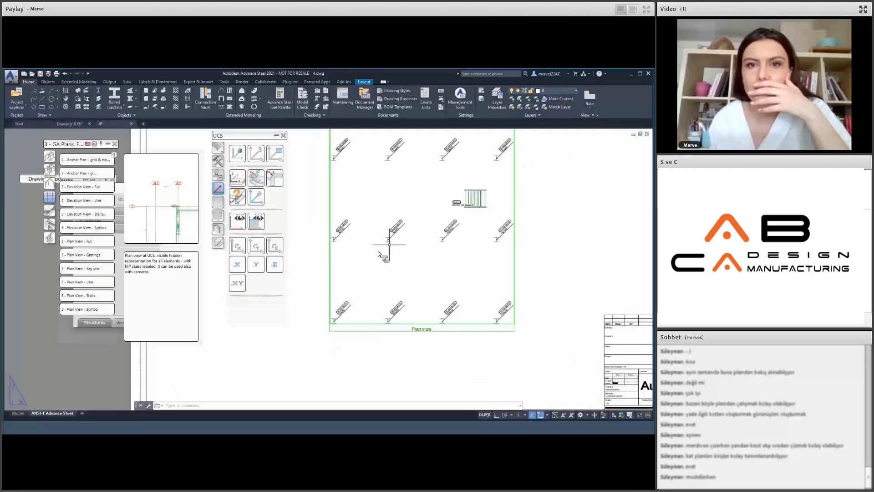
pyautogui.moveTo(390, 245); pyautogui.dragTo(364, 315, button='middle')
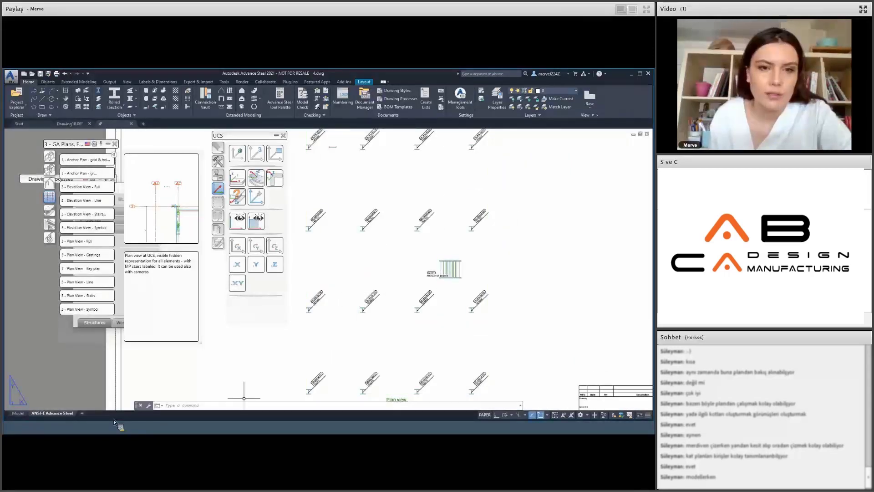
# - Return to the Drawing10.06 model and view the Level 1 structure in 3D from the home view
pyautogui.click(632, 74)
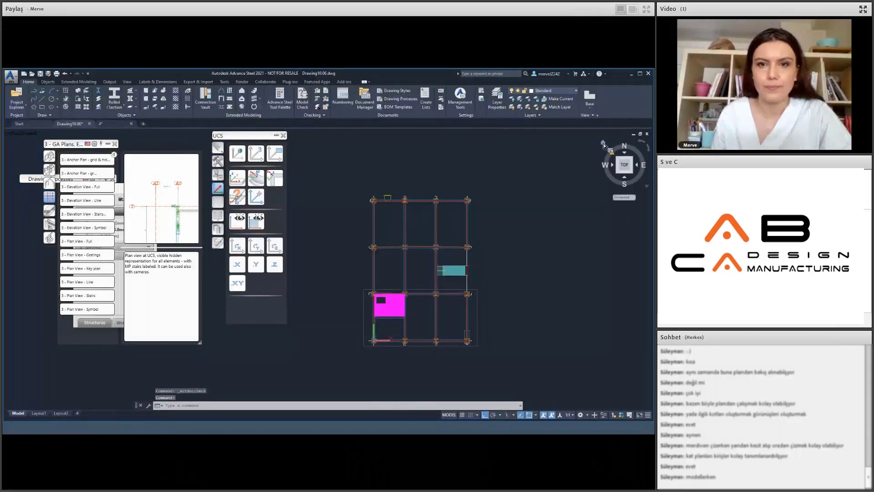
pyautogui.click(603, 143)
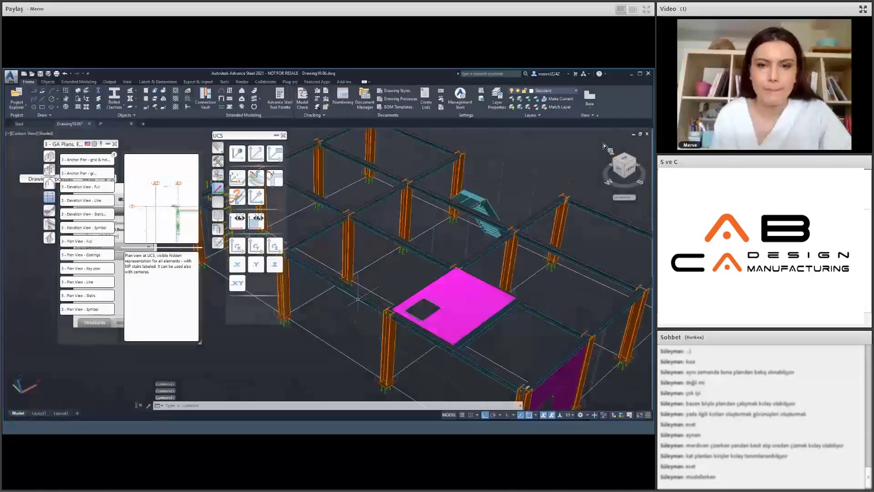
pyautogui.scroll(-2, 358, 299)
pyautogui.moveTo(379, 312); pyautogui.dragTo(374, 306, button='middle')
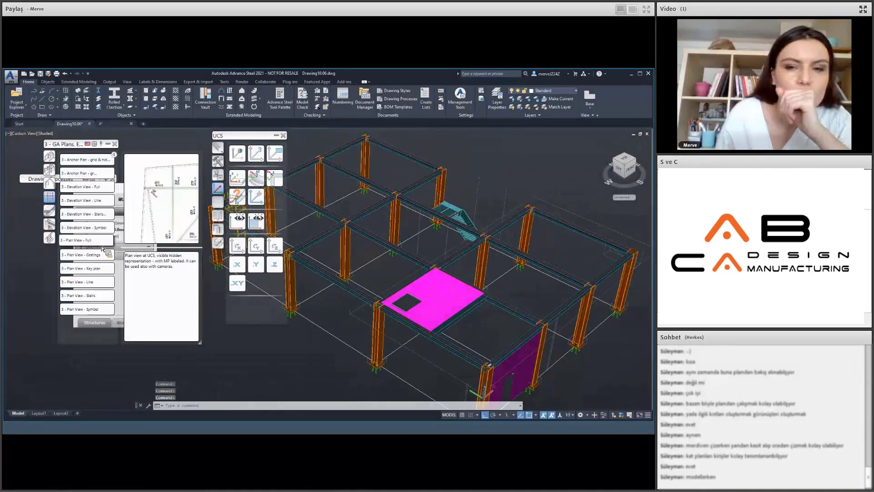
pyautogui.scroll(-2, 390, 293)
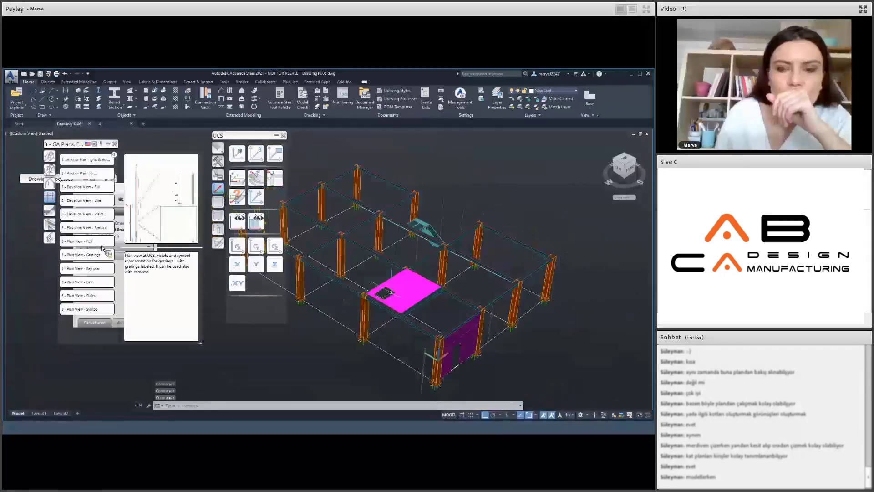
# - Examine the column and stair labels of the 4.dwg plan view in the Document Manager preview, and close the manager
pyautogui.moveTo(390, 293); pyautogui.dragTo(410, 275, button='middle')
pyautogui.scroll(-2, 337, 264)
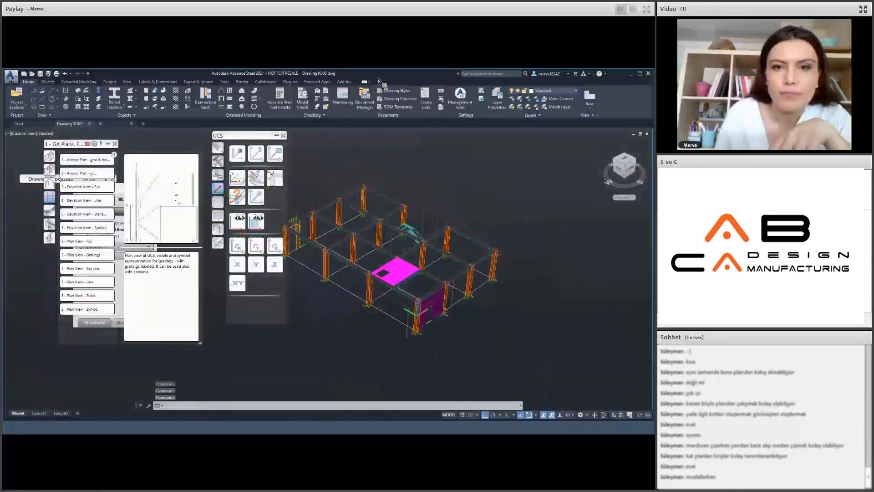
pyautogui.click(364, 100)
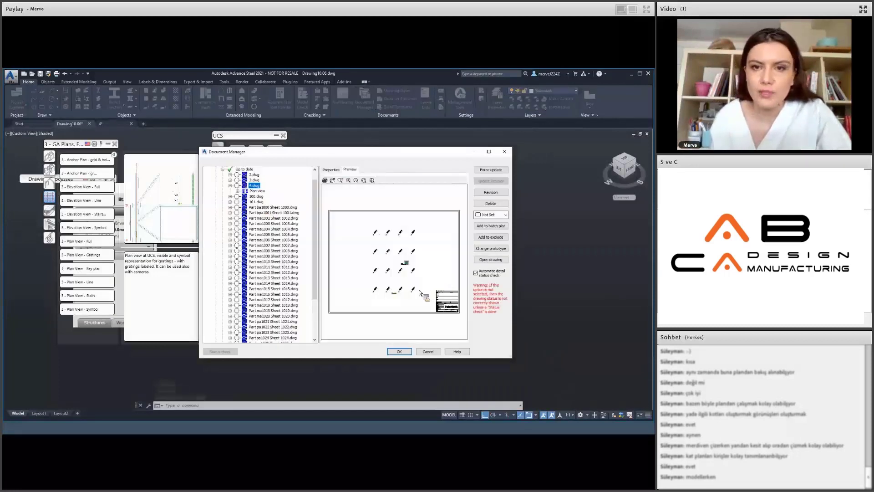
pyautogui.scroll(5, 423, 289)
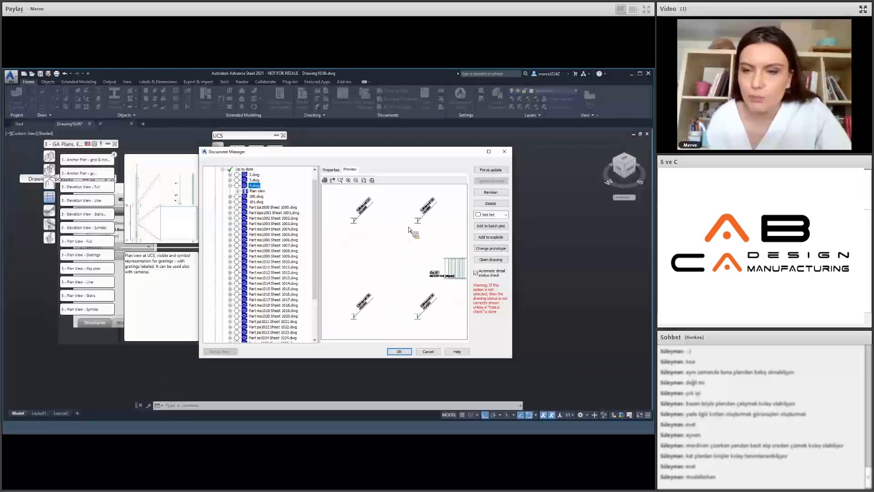
pyautogui.scroll(3, 409, 228)
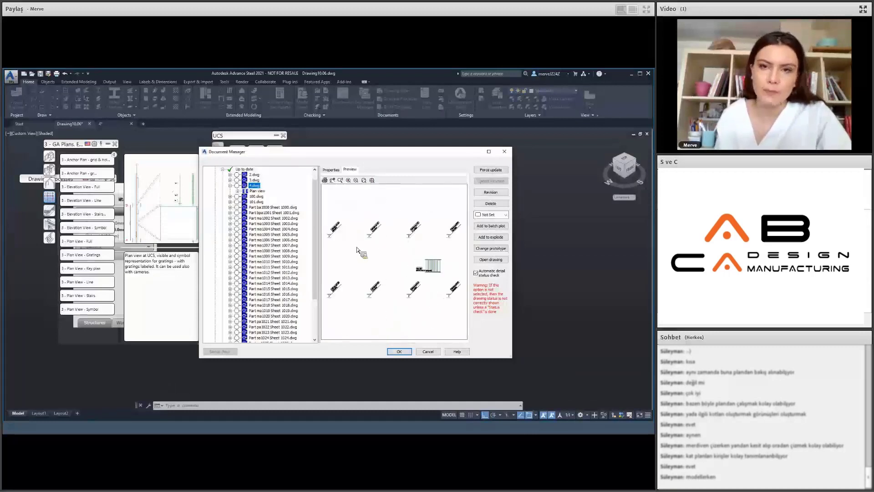
pyautogui.scroll(3, 405, 245)
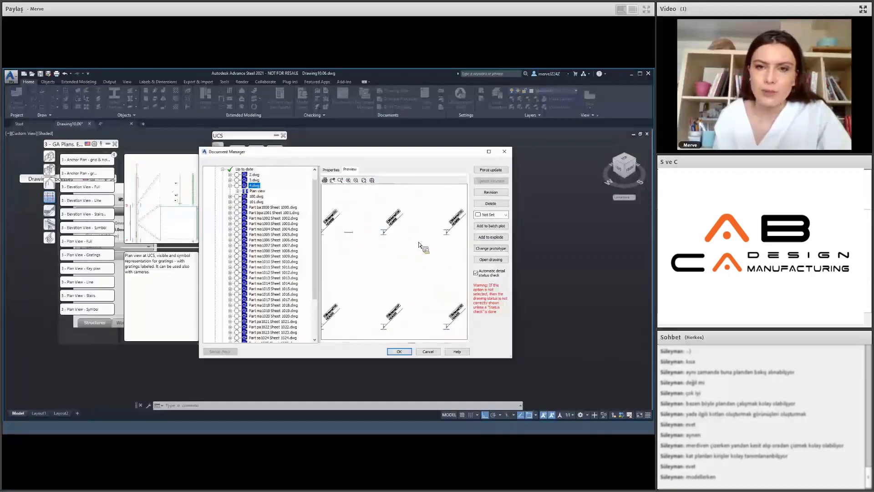
pyautogui.scroll(-3, 419, 245)
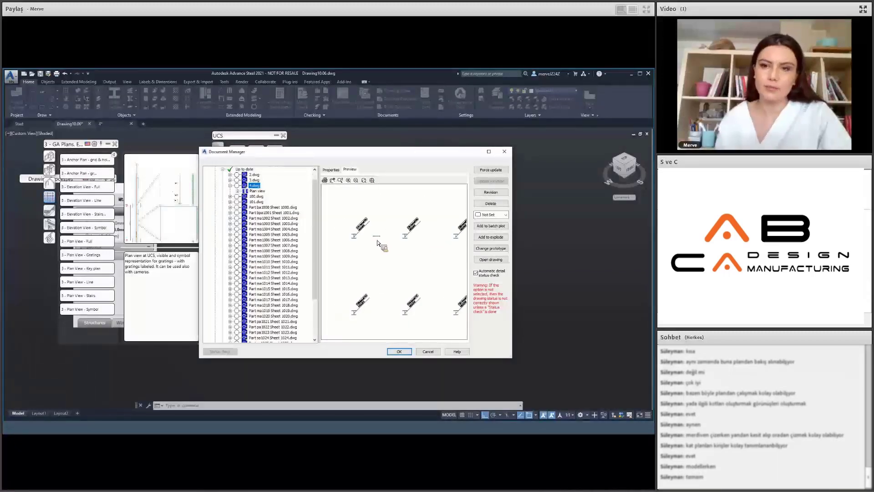
pyautogui.scroll(4, 421, 224)
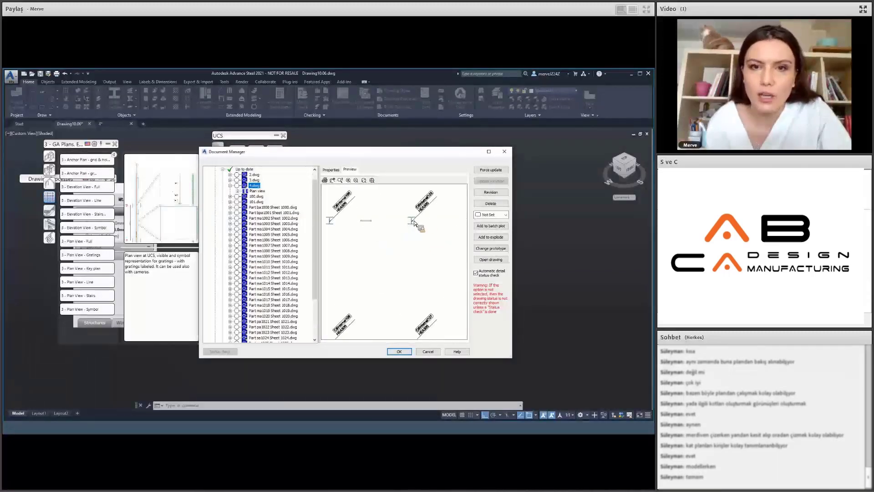
pyautogui.scroll(-4, 405, 260)
pyautogui.scroll(4, 406, 260)
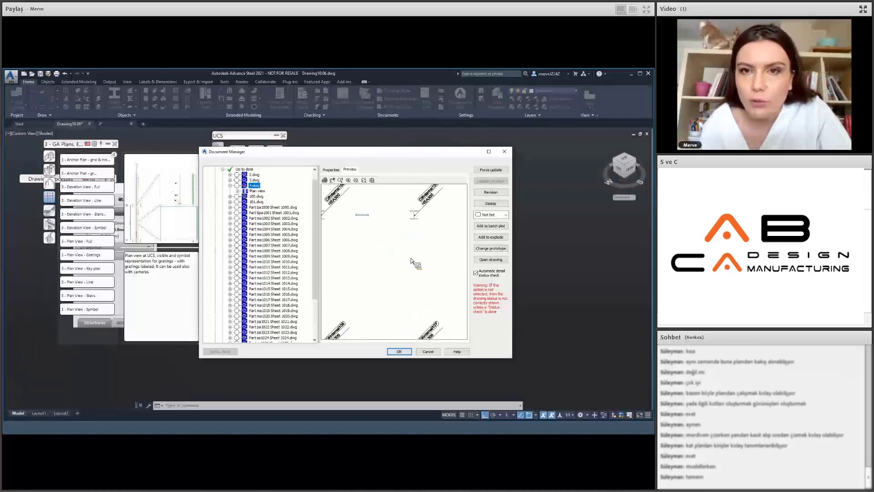
pyautogui.scroll(-5, 410, 268)
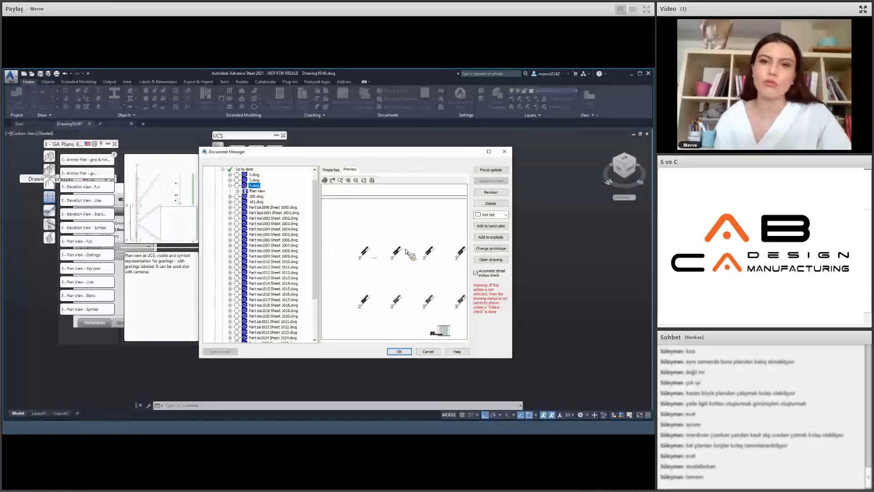
pyautogui.scroll(-4, 405, 257)
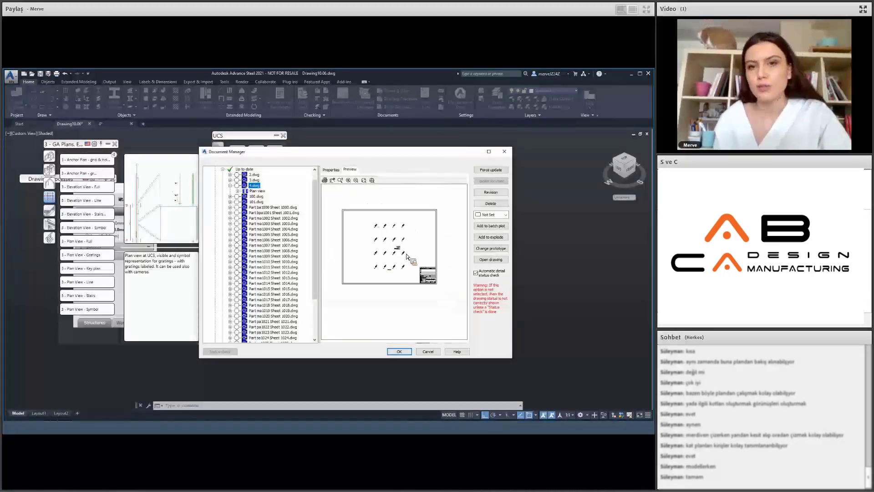
pyautogui.click(506, 151)
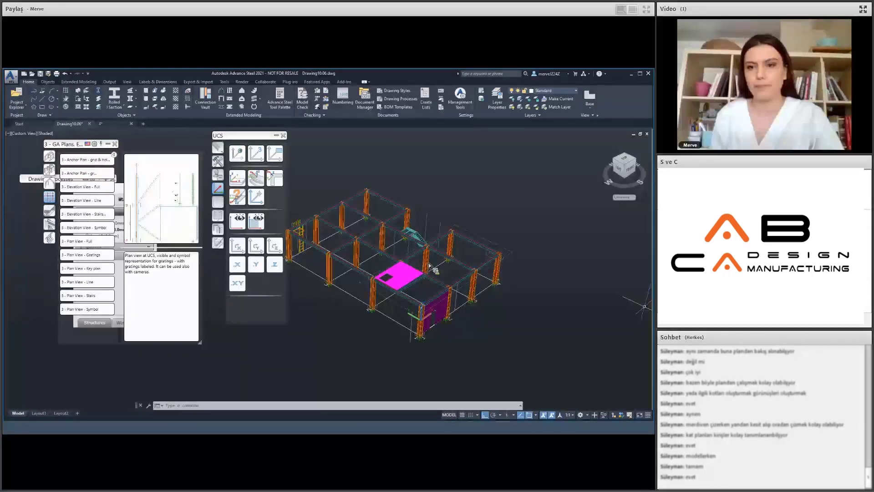
pyautogui.hotkey('alt', 'Tab')
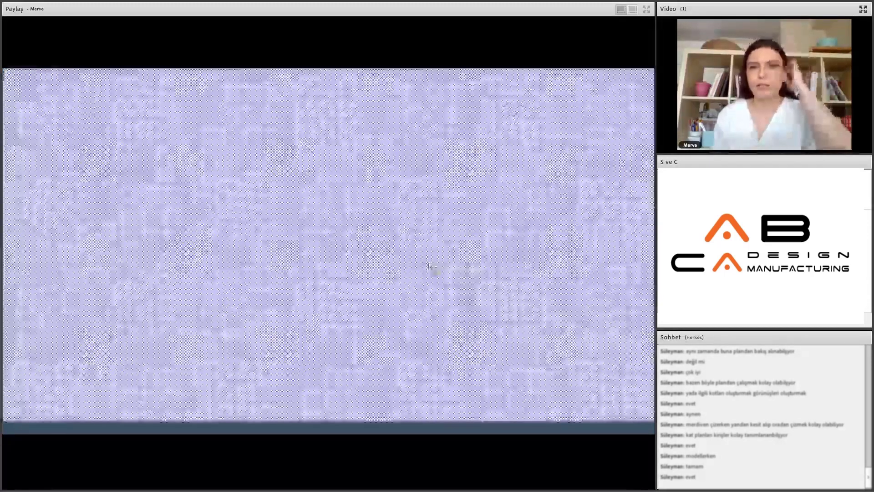